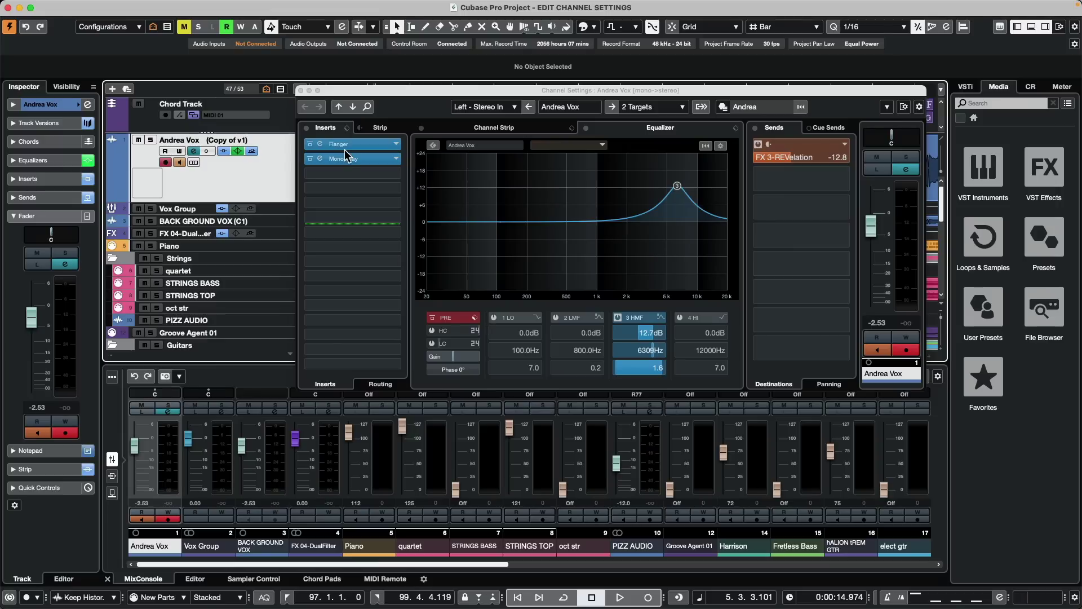
Step: Check the strip module order, show the channel strip modules, then return to the Inserts list
click(381, 128)
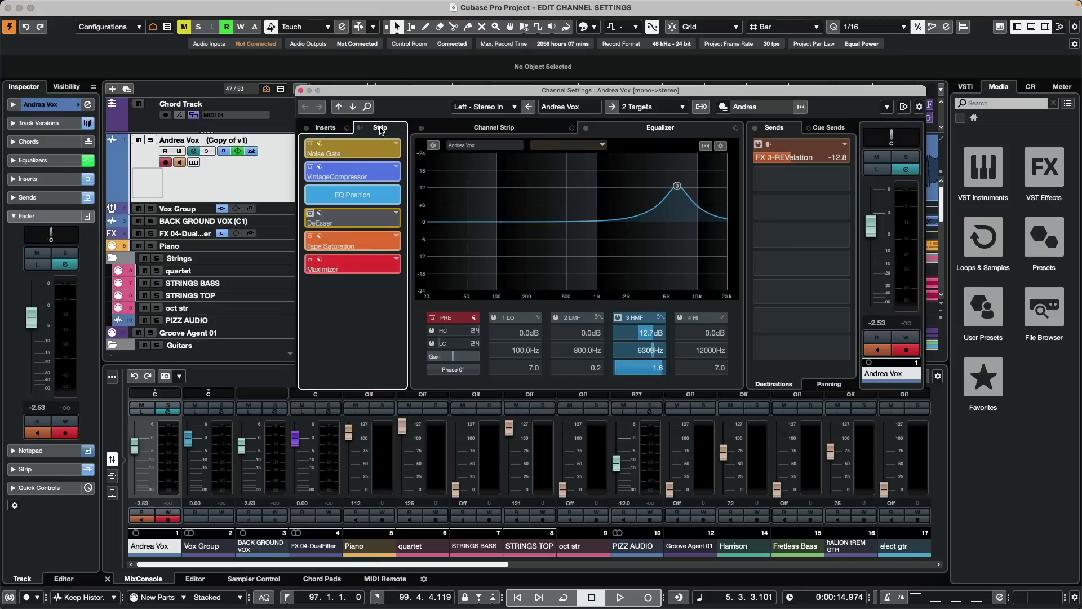
click(508, 129)
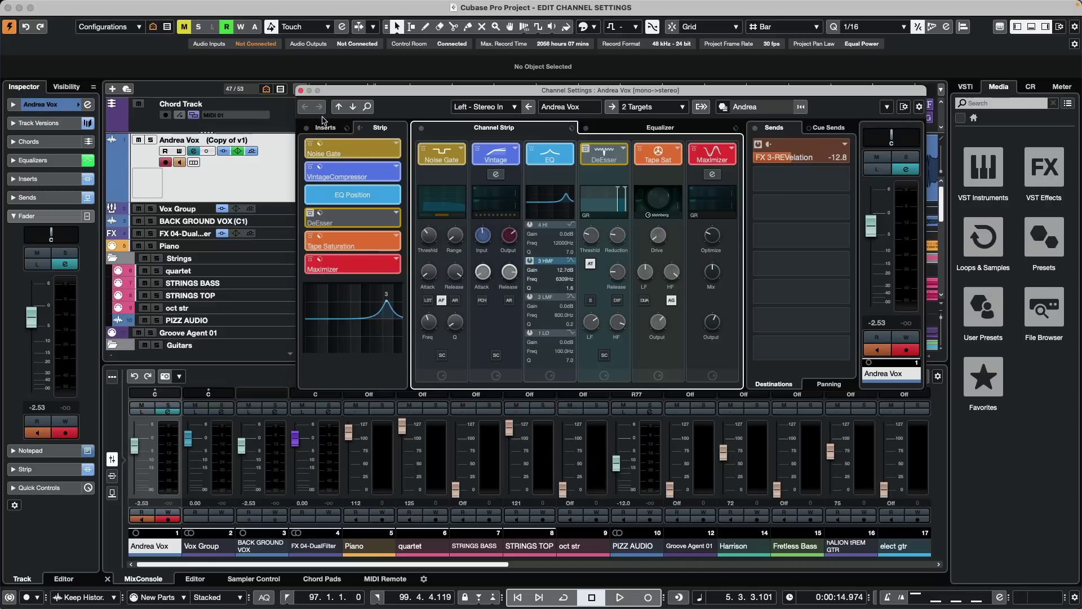
click(345, 129)
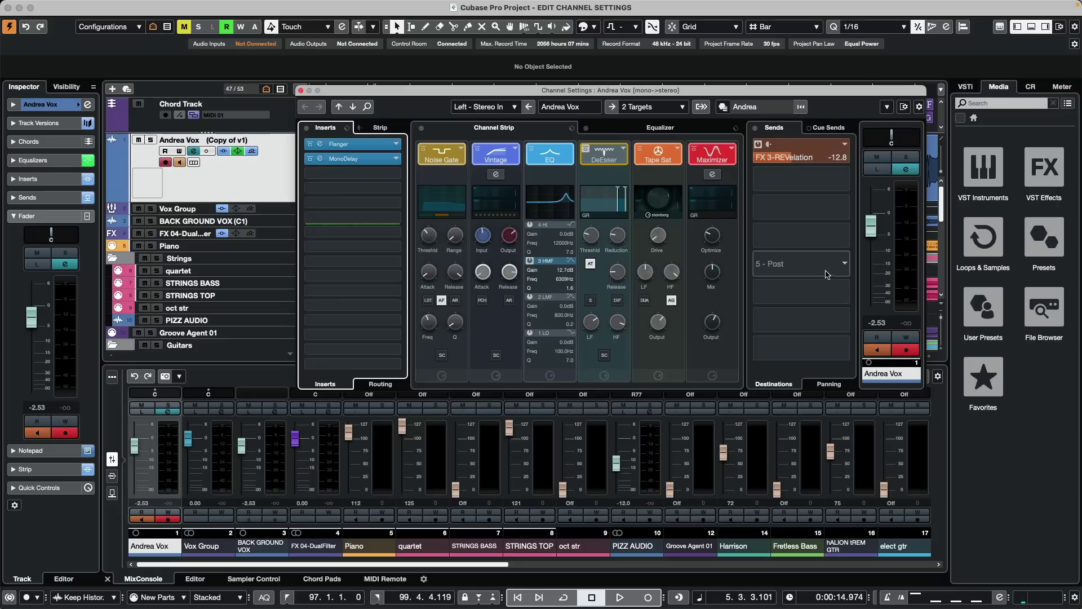
click(919, 107)
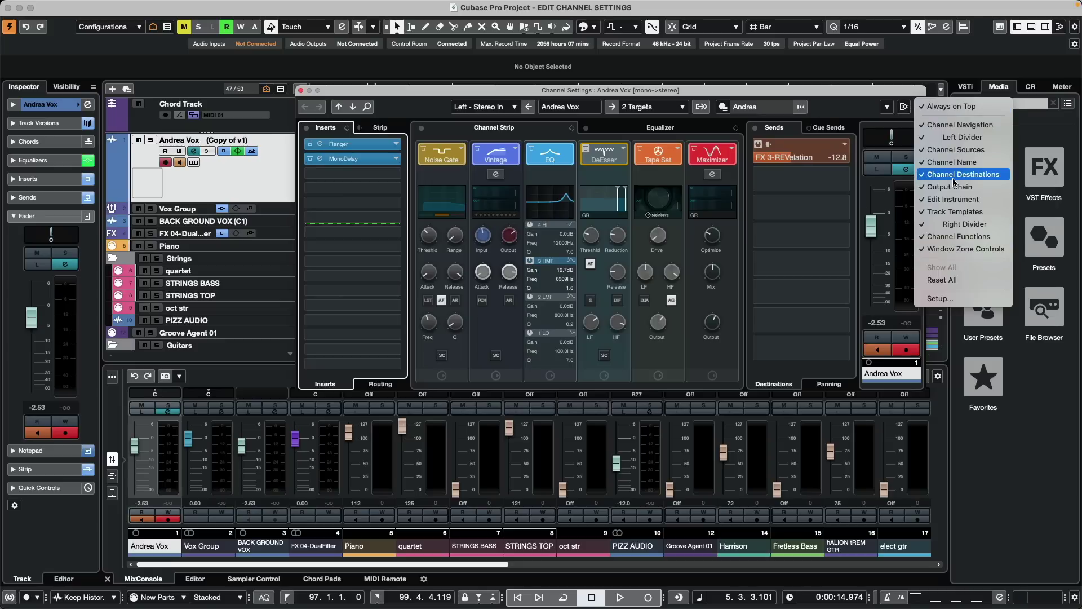
click(871, 110)
click(923, 111)
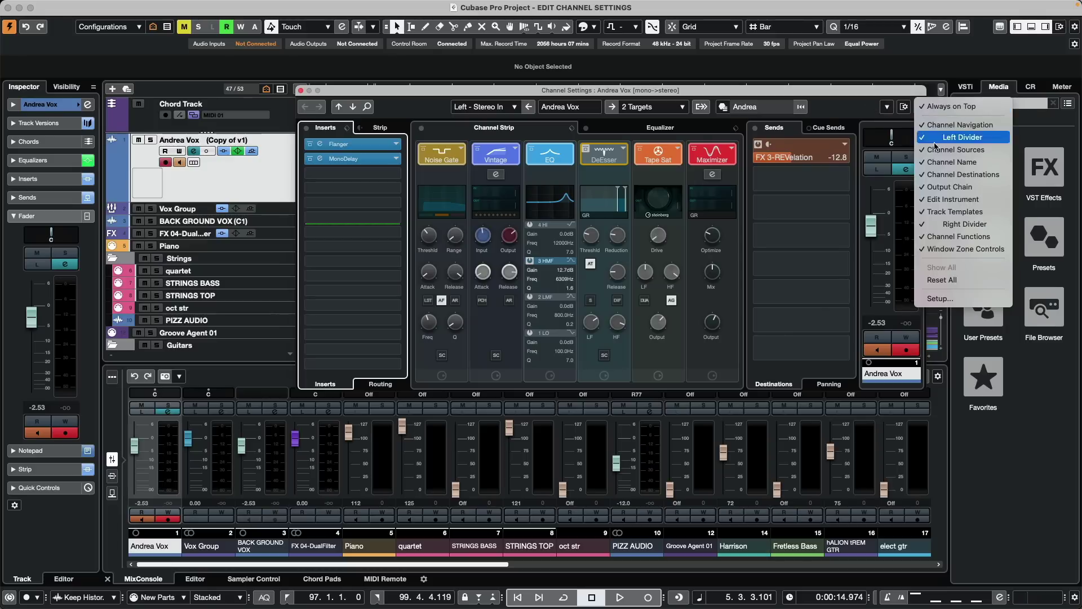
click(950, 186)
click(922, 110)
click(950, 187)
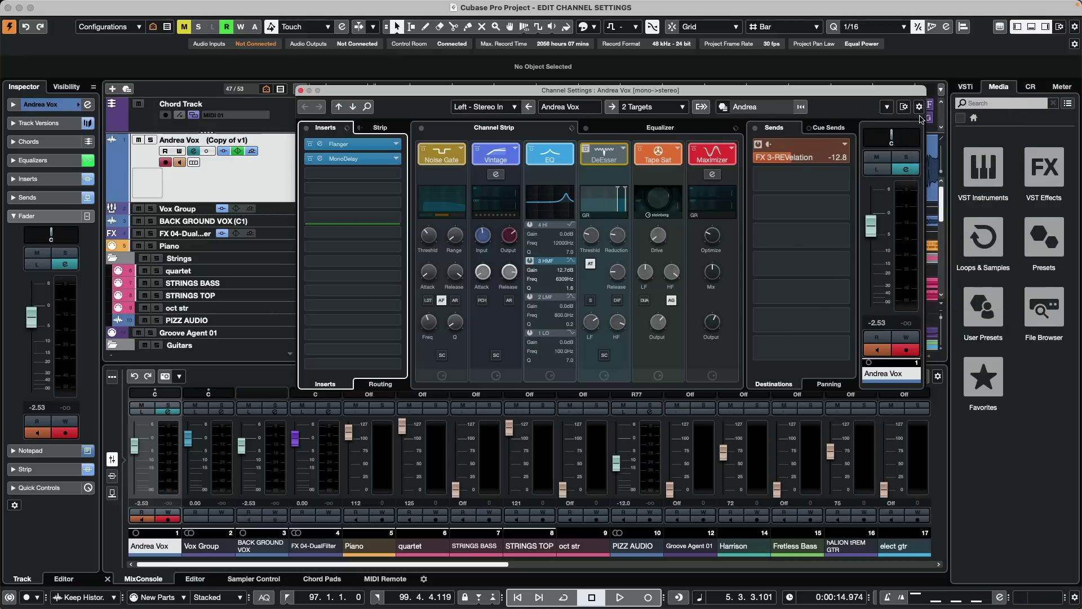
click(920, 108)
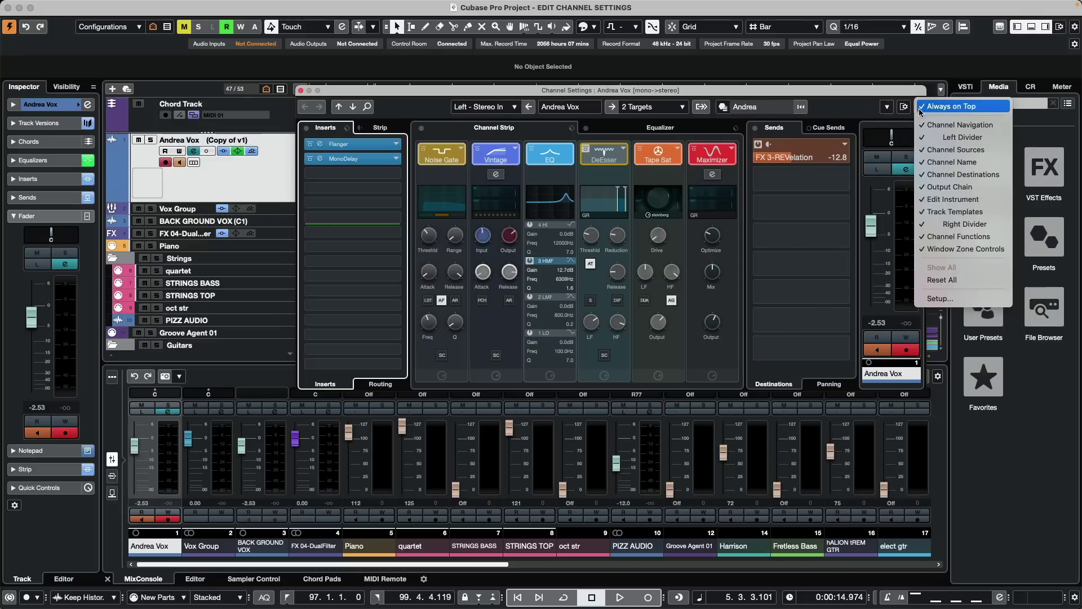
click(947, 299)
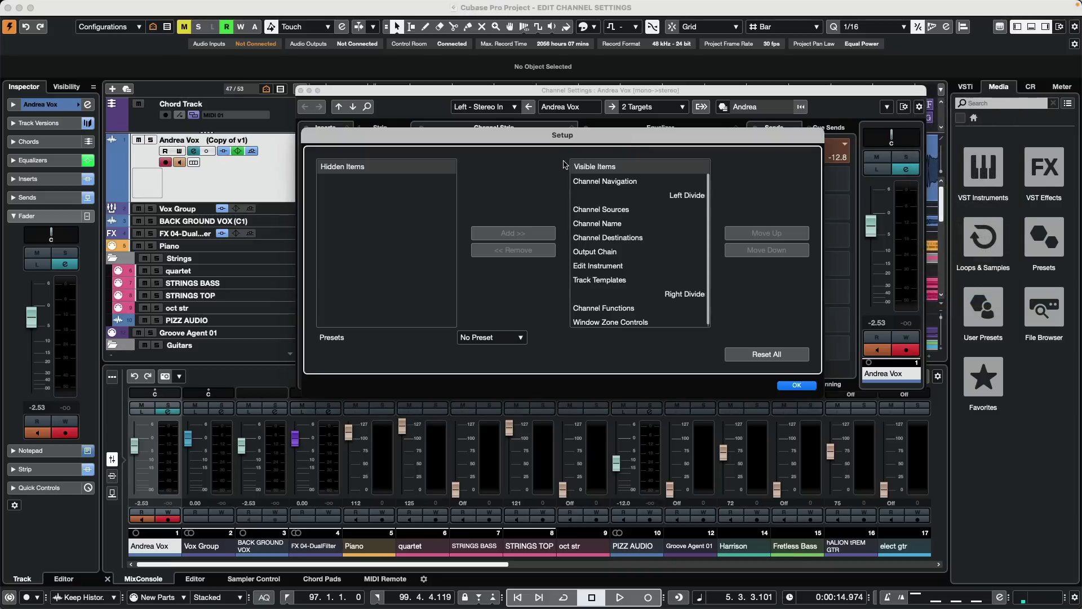
click(601, 253)
click(766, 235)
click(766, 235)
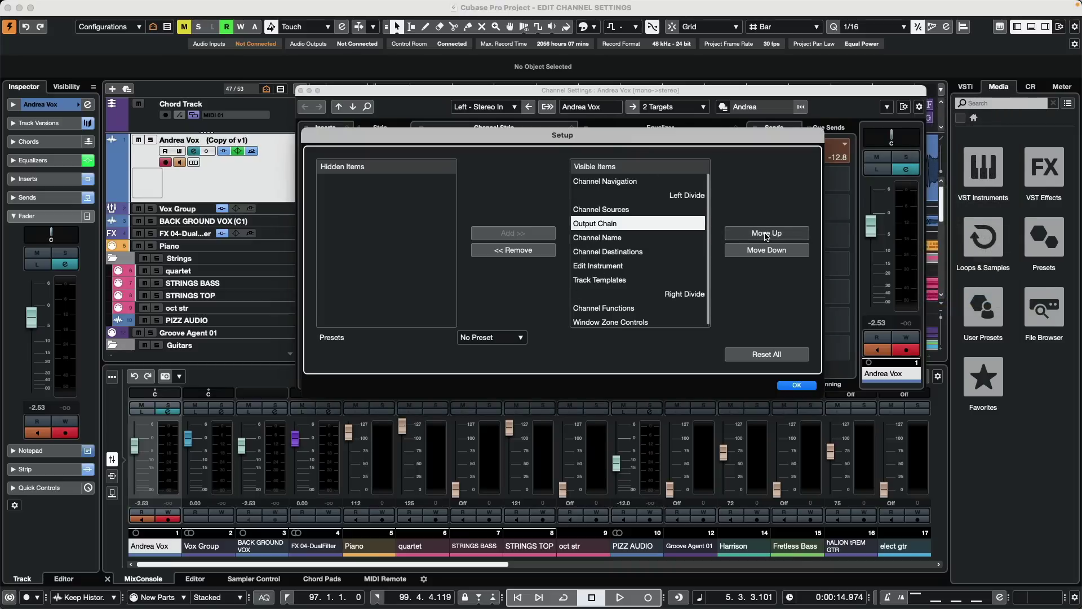
click(766, 234)
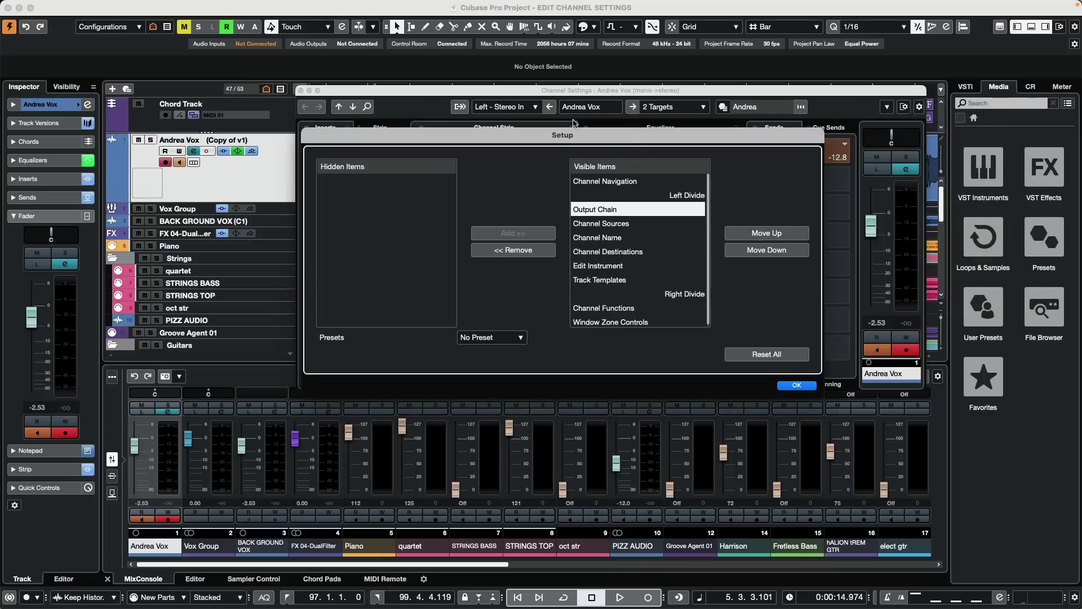
click(767, 250)
click(767, 249)
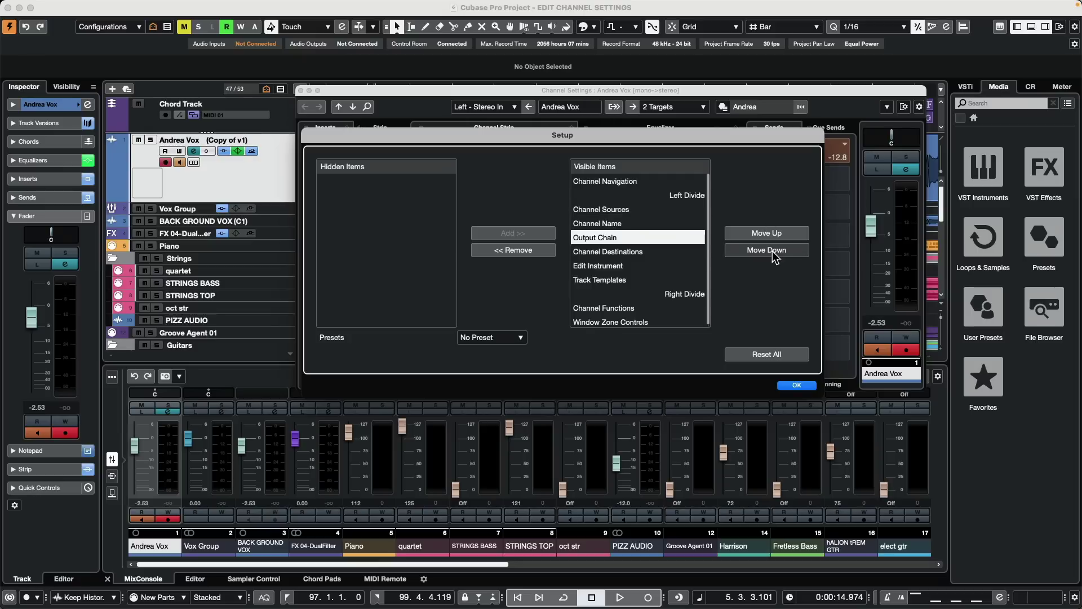
click(772, 251)
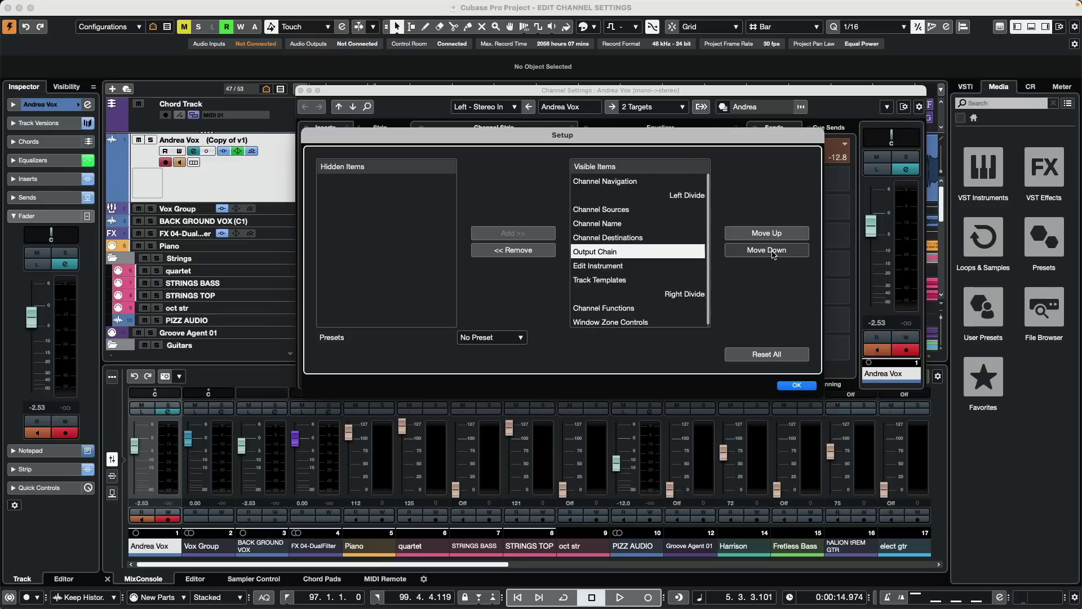
click(797, 385)
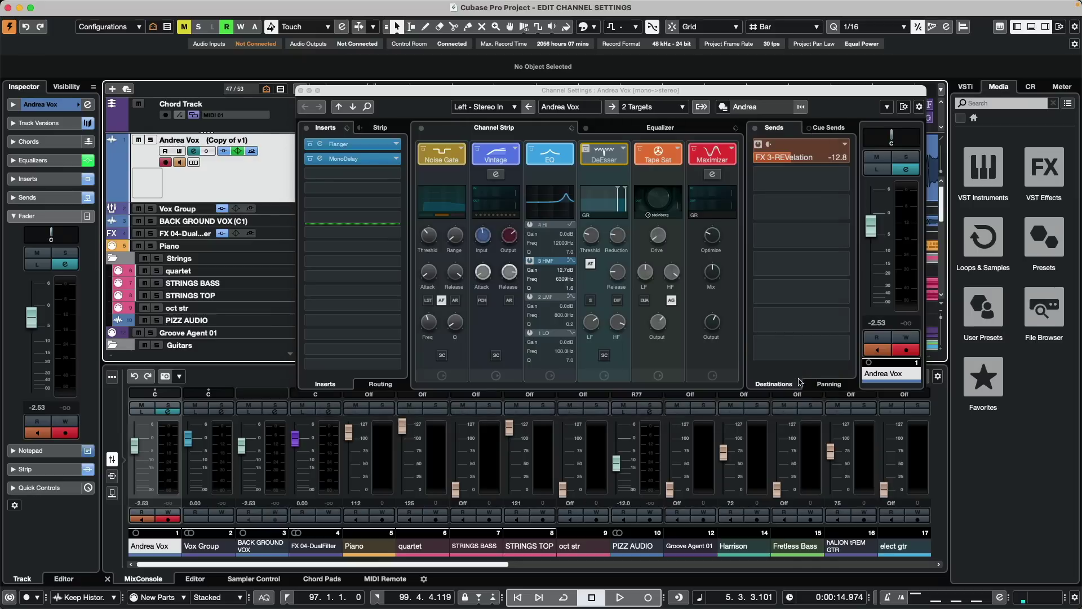
click(353, 107)
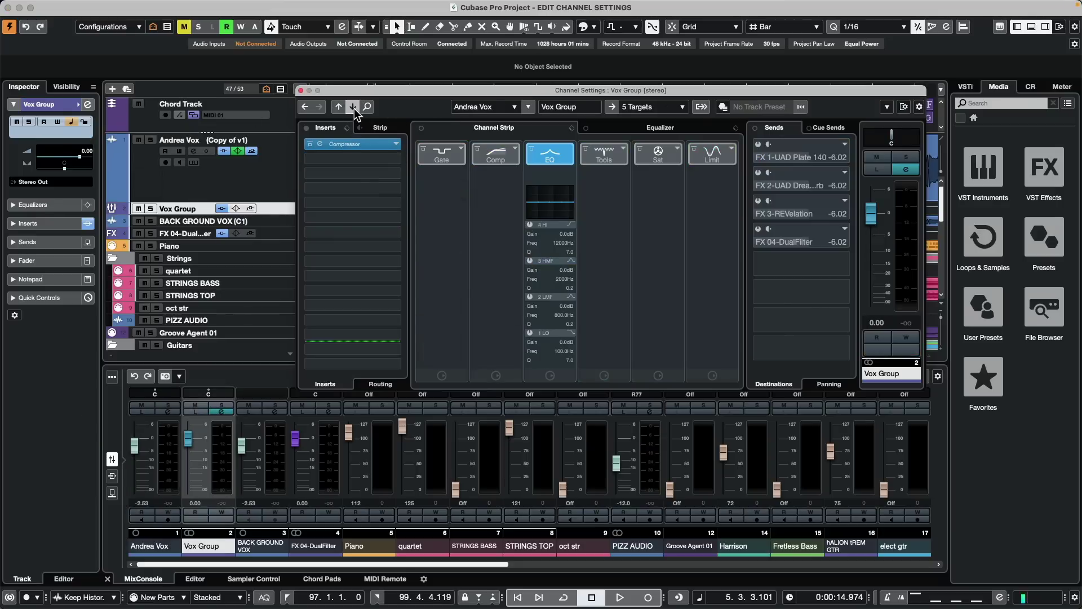
click(354, 107)
click(353, 107)
click(353, 107)
click(353, 107)
click(353, 107)
click(353, 107)
click(338, 107)
click(339, 107)
click(338, 107)
click(339, 107)
click(338, 107)
click(339, 107)
click(338, 107)
click(338, 107)
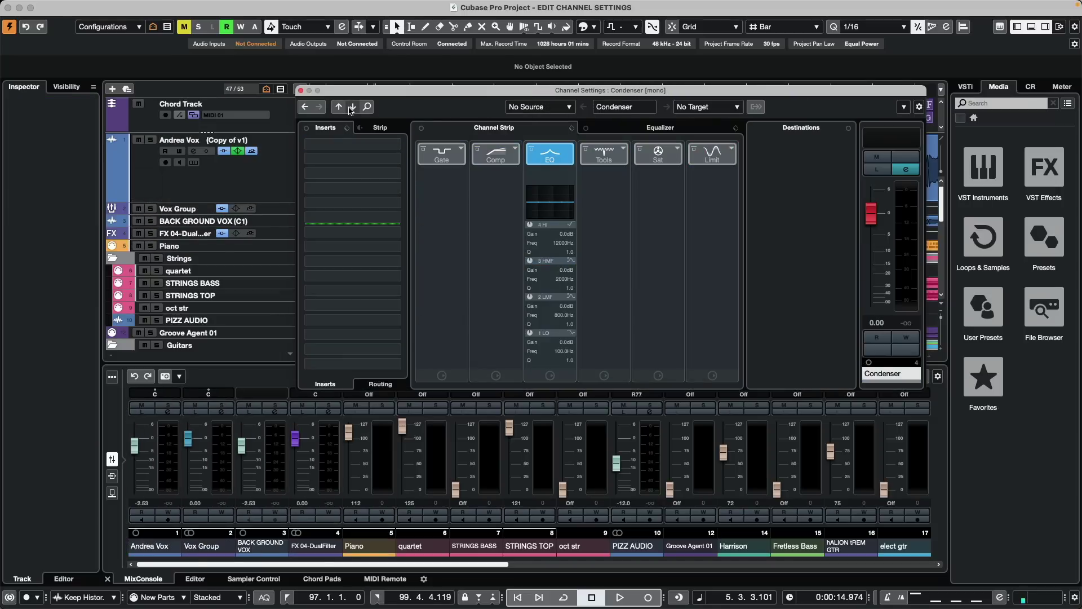
click(353, 107)
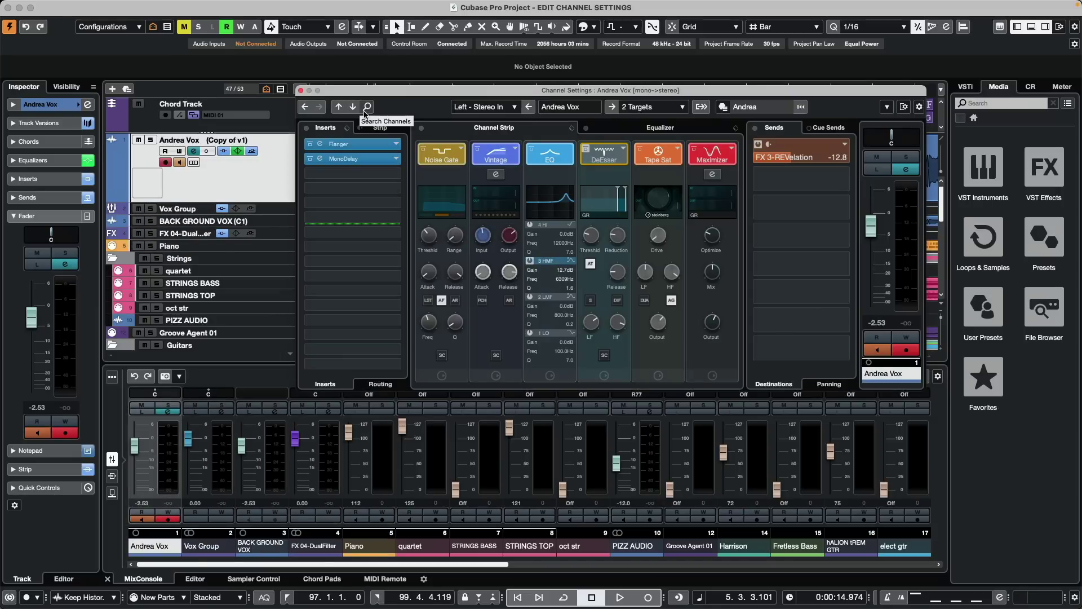
click(367, 107)
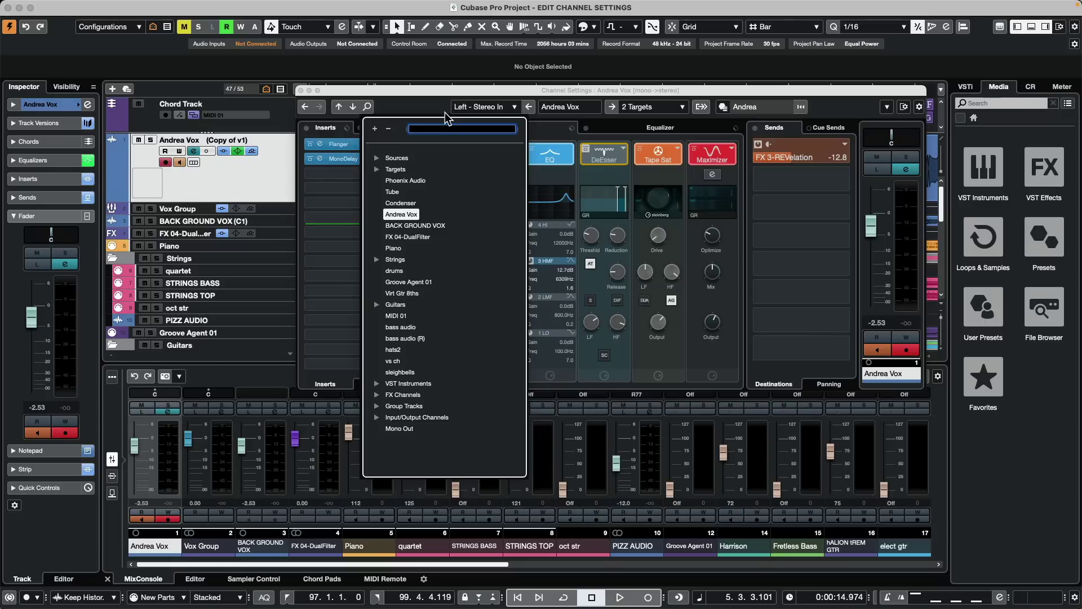
text(pi)
click(426, 181)
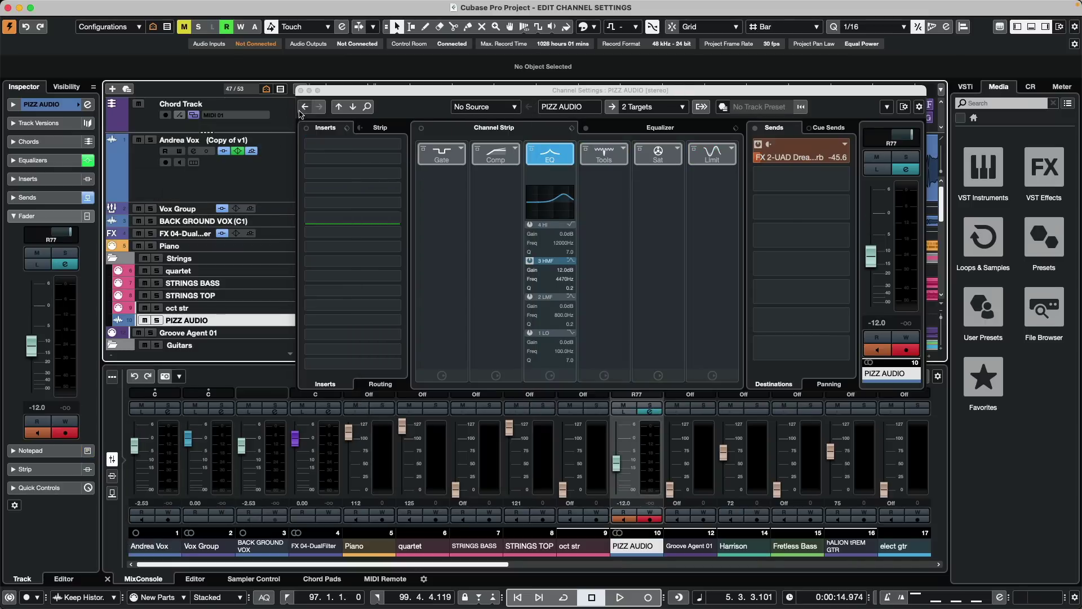
click(303, 108)
click(319, 108)
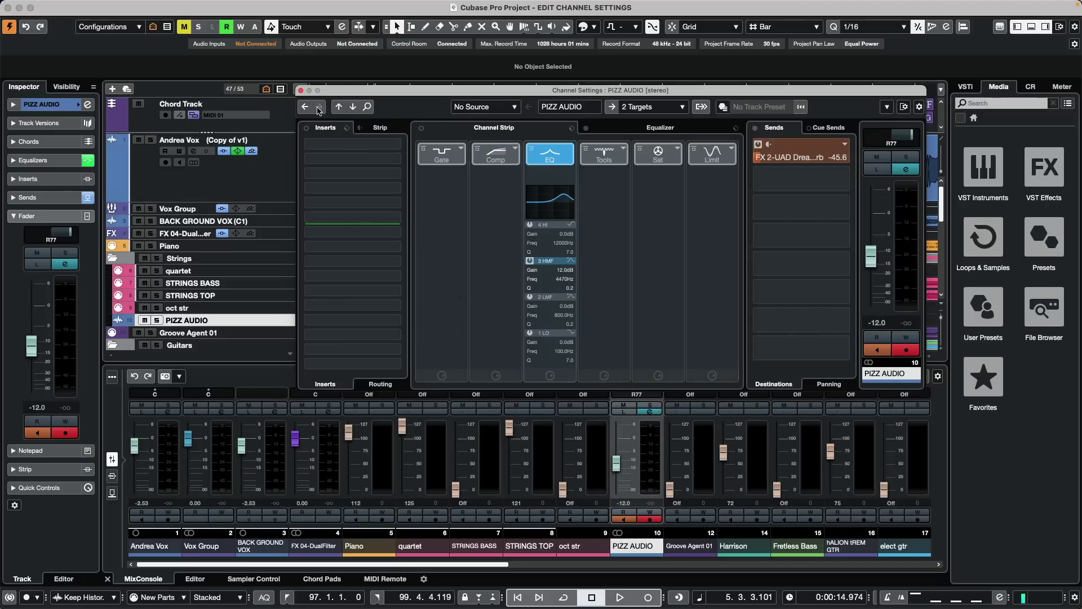
click(306, 108)
click(319, 108)
click(306, 108)
click(319, 108)
click(306, 108)
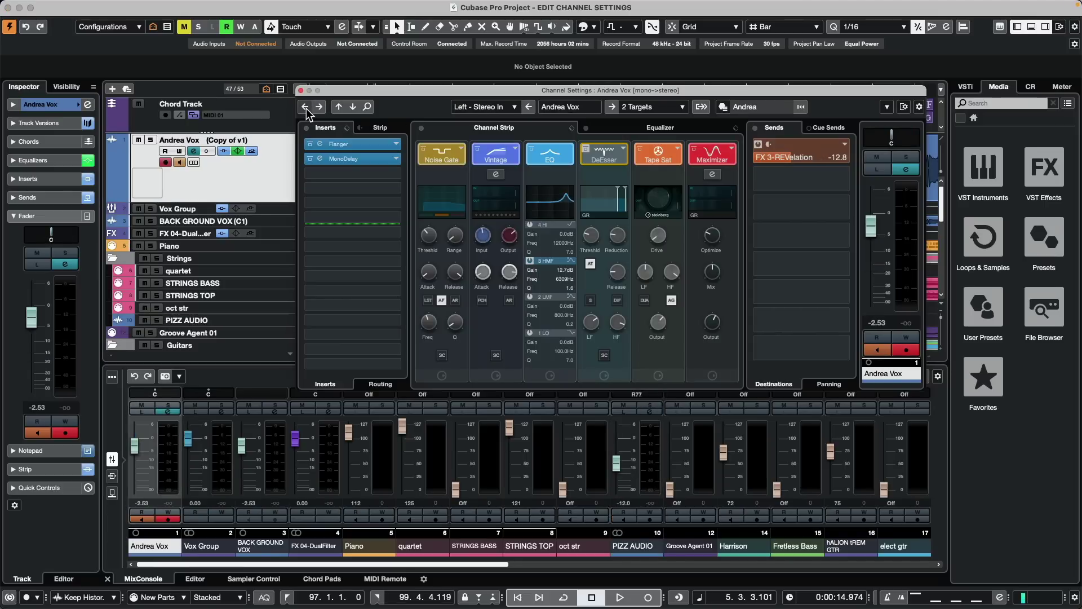
Step: Browse Andrea Vox's input bus and output target lists without changing the routing
double_click(560, 108)
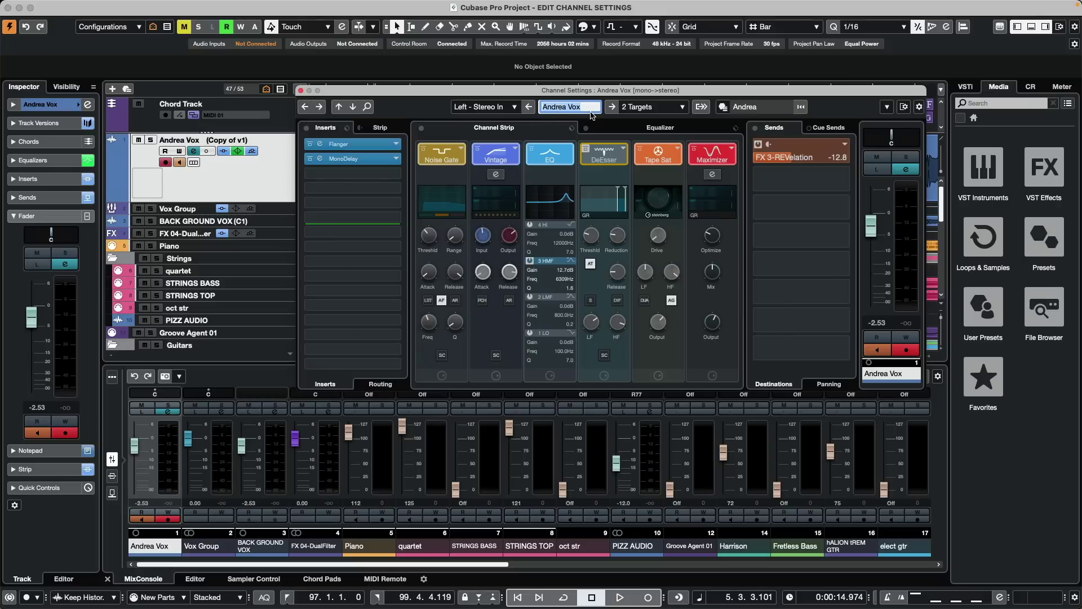
click(498, 110)
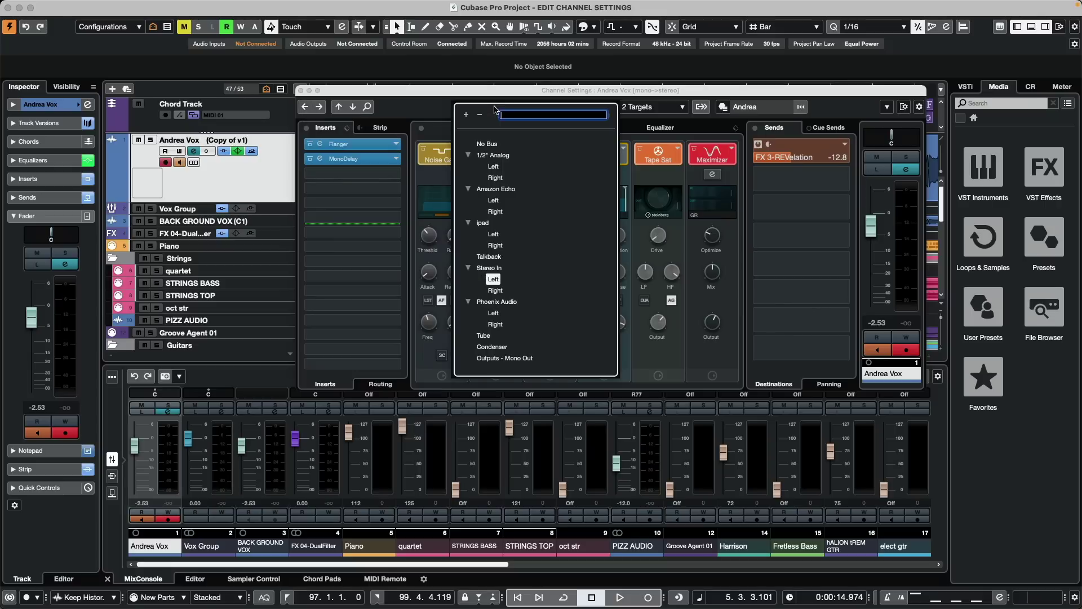
click(640, 110)
click(643, 110)
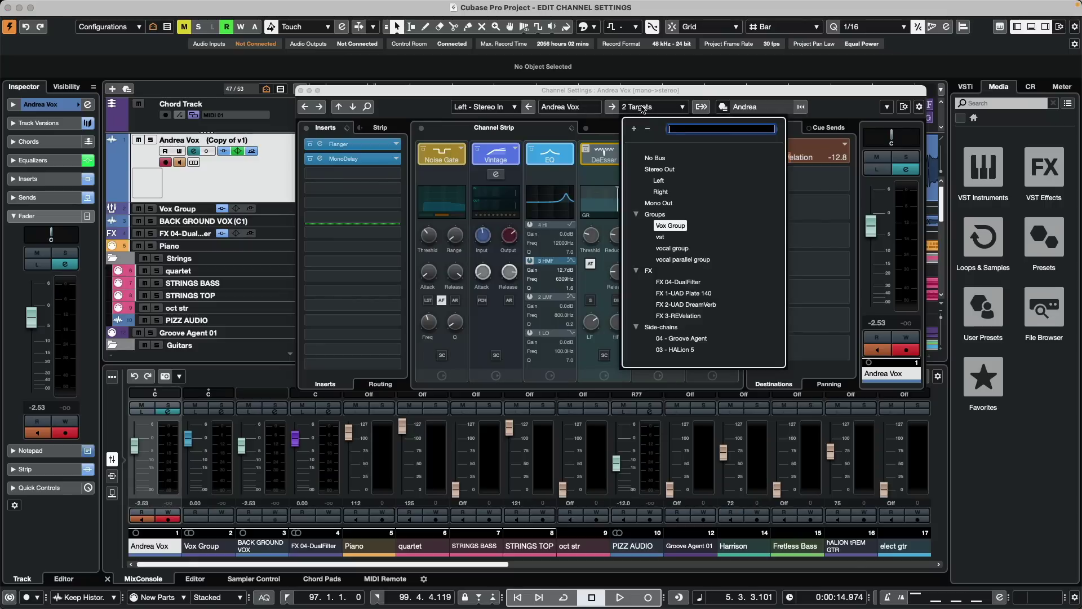
click(677, 94)
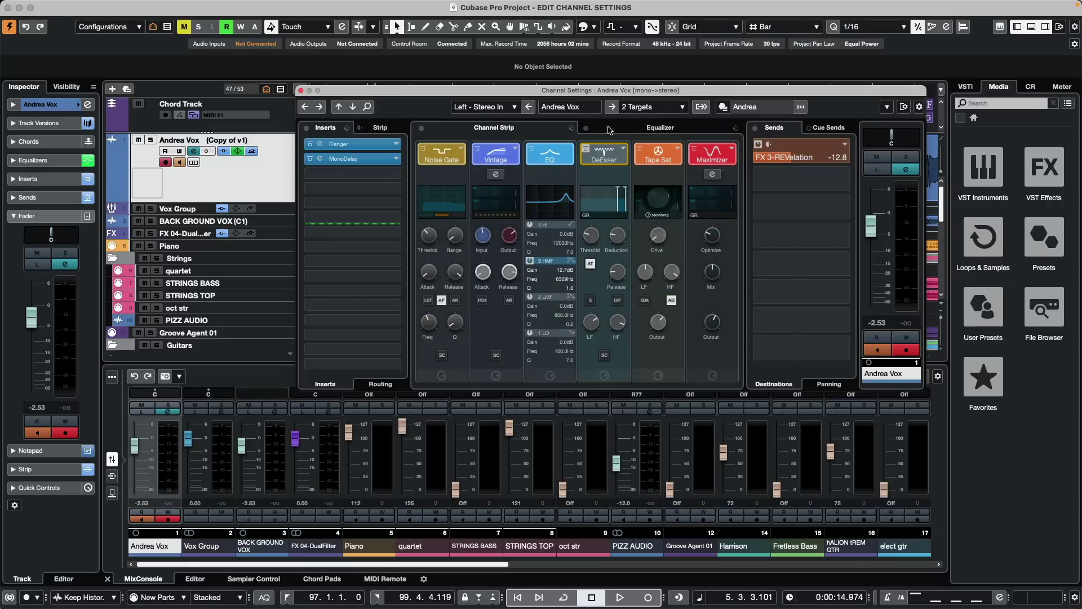
Step: Expand the full EQ curve, drag bands 1–4 to new frequencies and gains, then undo
click(639, 127)
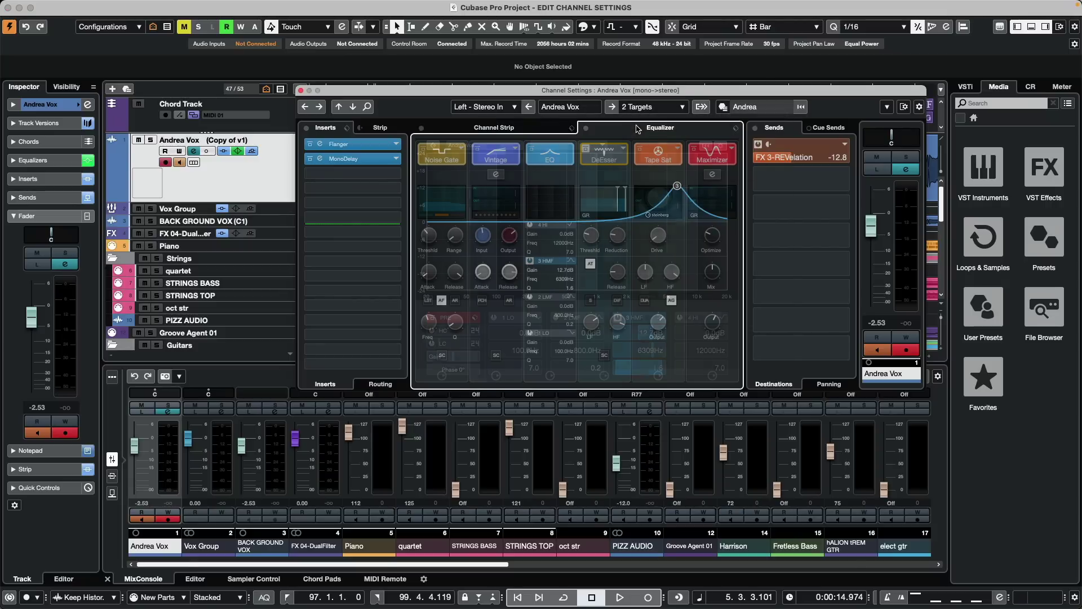
click(725, 108)
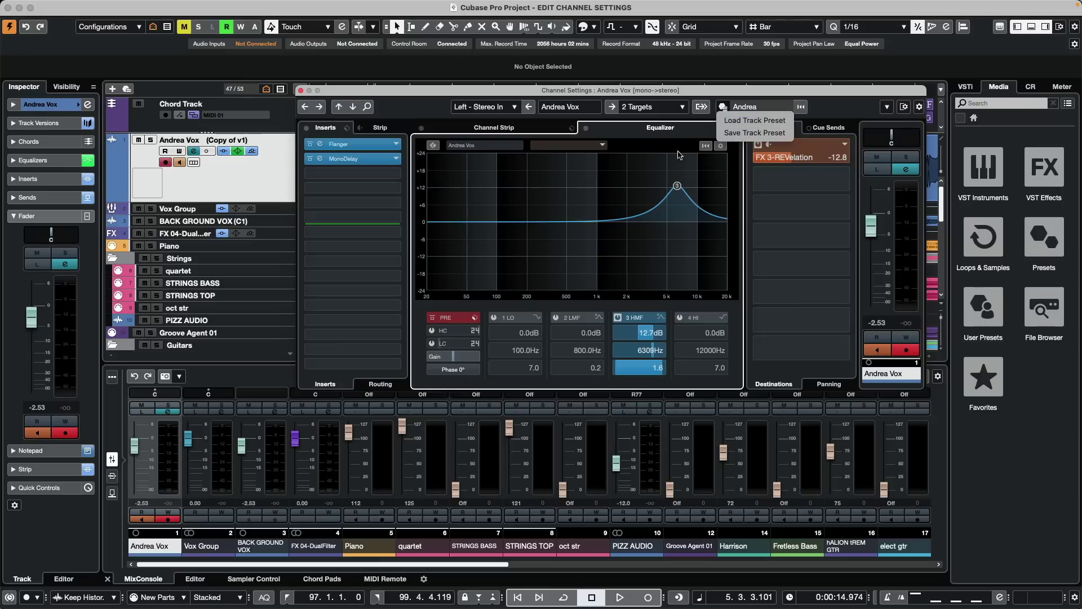
click(671, 186)
drag(677, 186, 537, 189)
drag(584, 221, 621, 262)
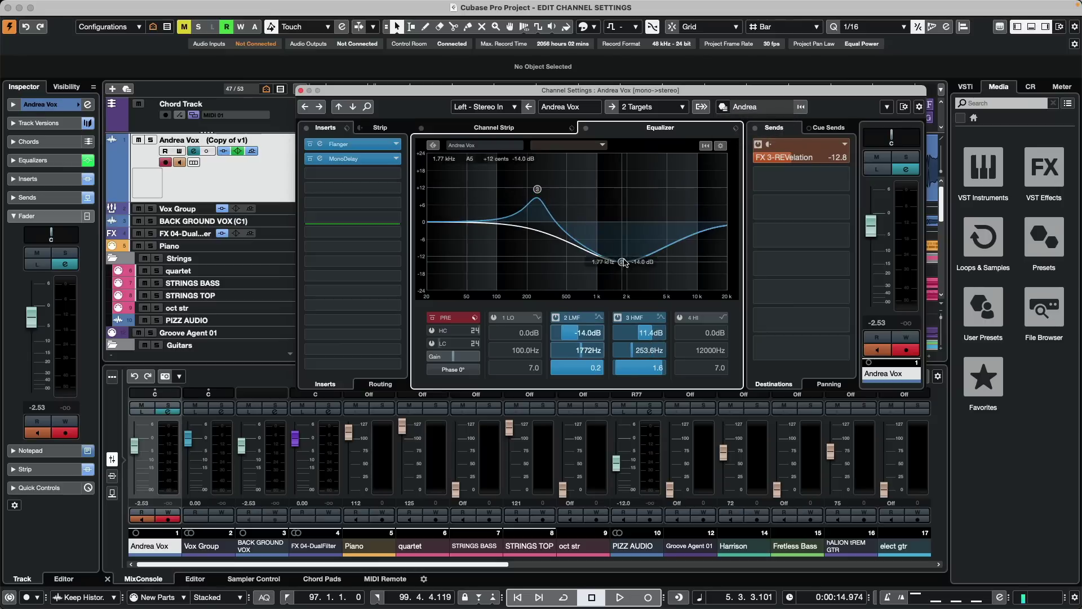
drag(497, 221, 547, 247)
drag(705, 222, 611, 175)
drag(547, 247, 499, 243)
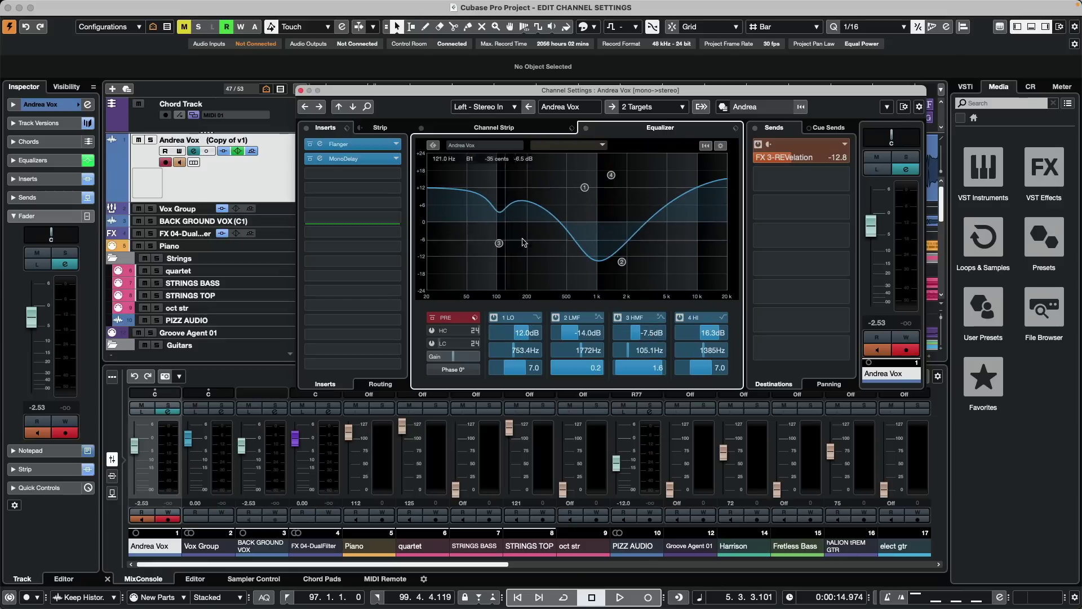
click(802, 107)
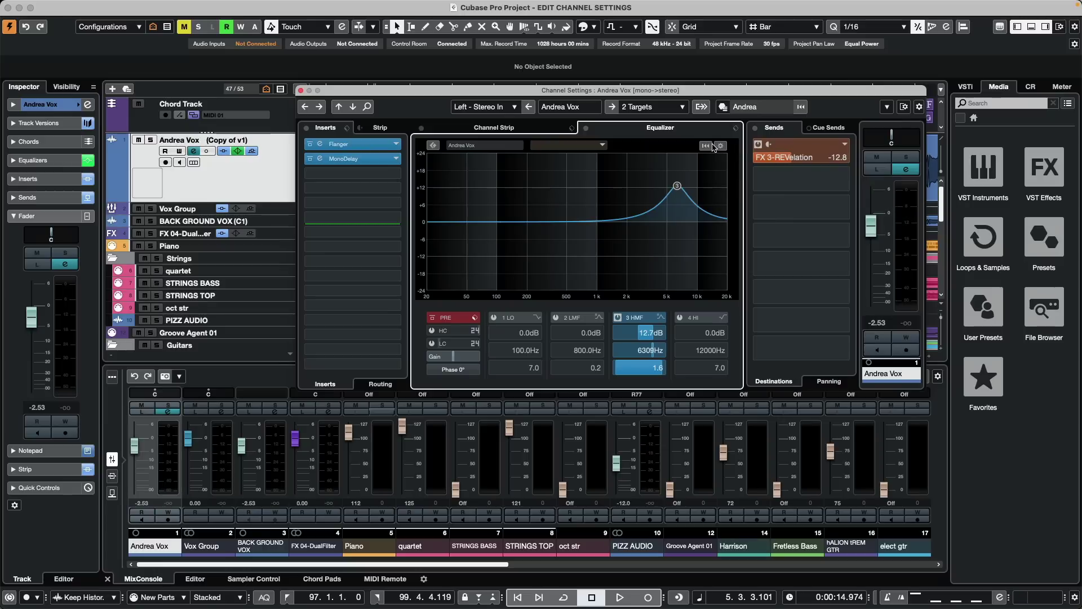
Step: Show the output chain and open the Vox Group, then the Stereo Out channel settings
click(702, 107)
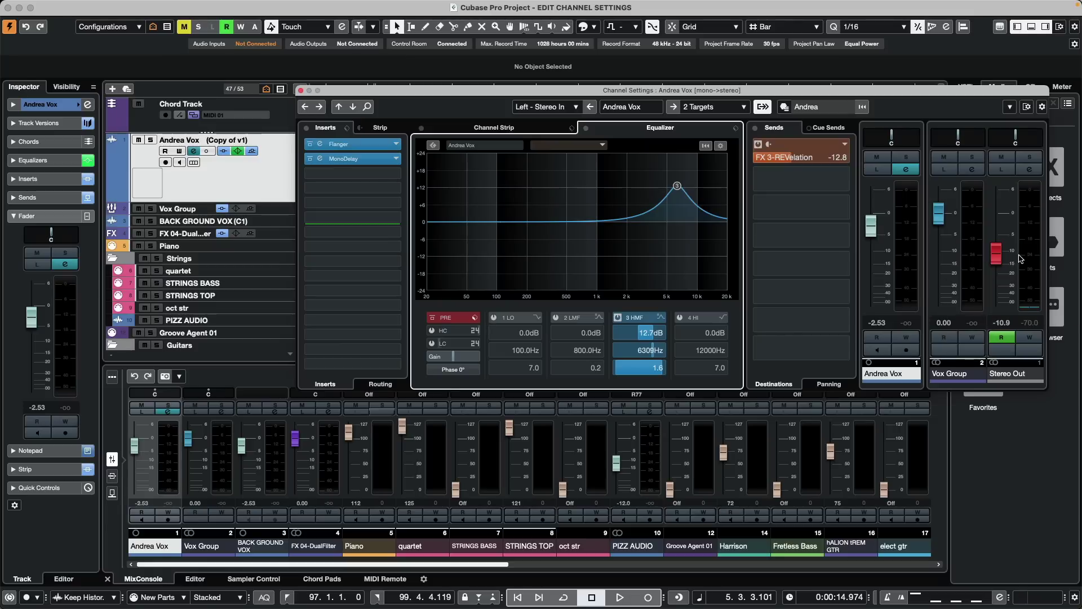
click(975, 171)
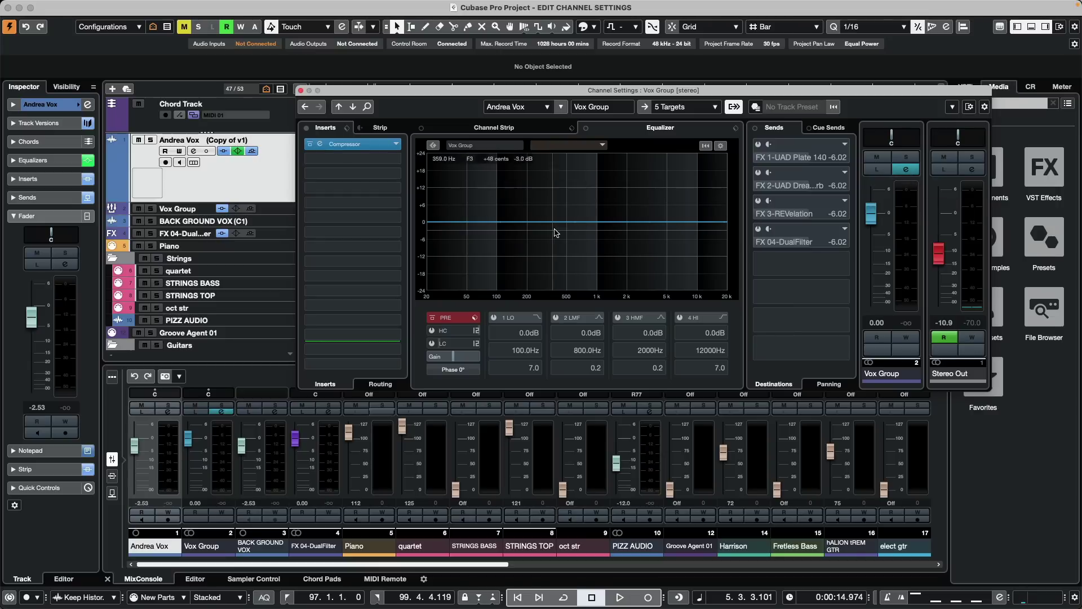
click(972, 172)
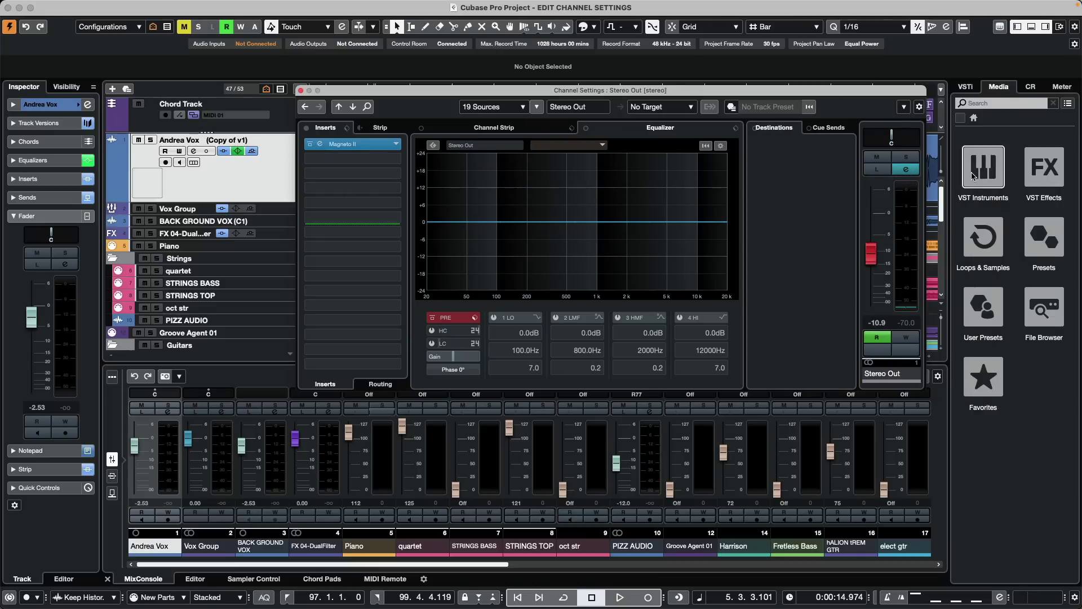
Step: Step back and forward between Vox Group, Andrea Vox and Stereo Out, ending on Andrea Vox
click(306, 107)
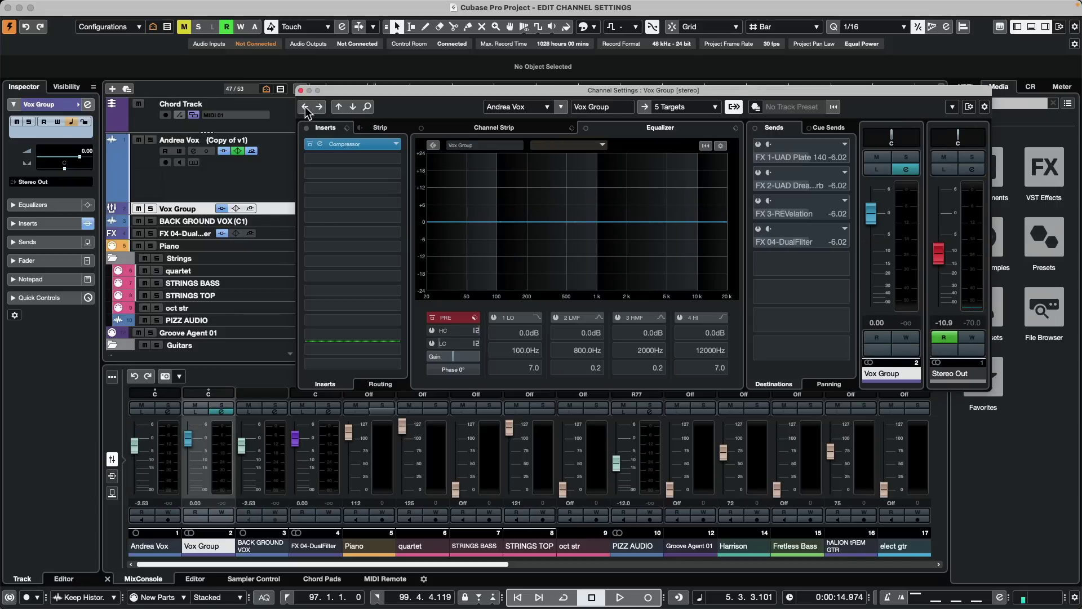
click(305, 107)
click(320, 107)
click(320, 108)
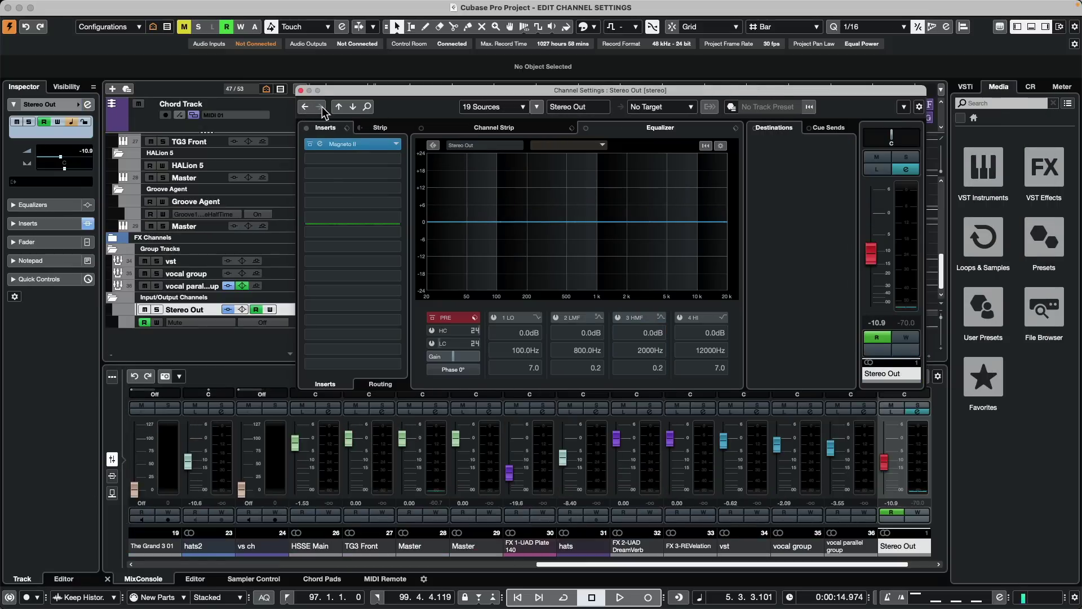
click(305, 107)
click(306, 108)
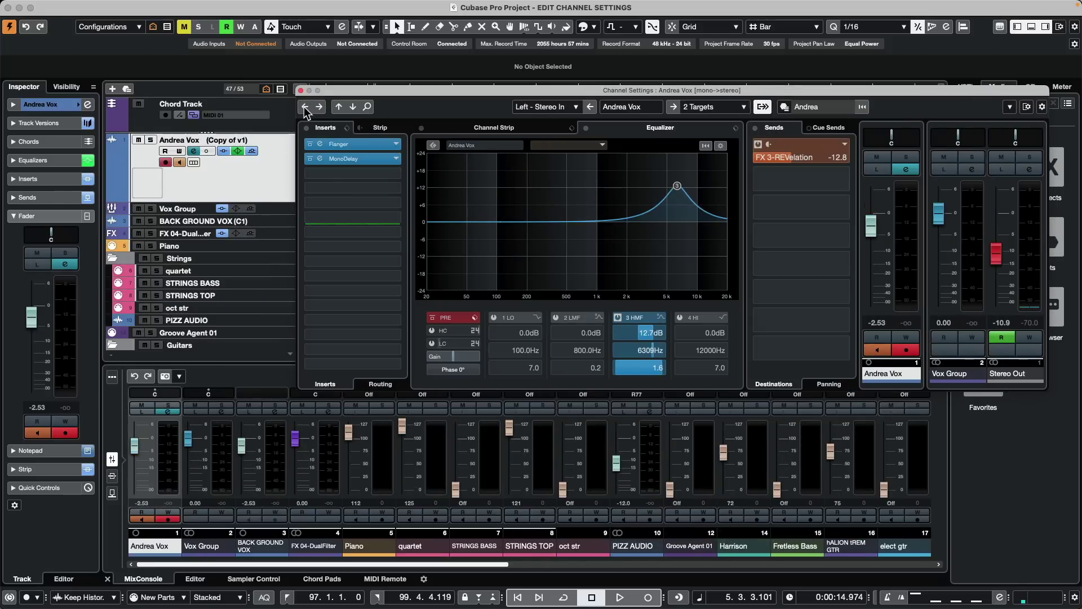
Step: Hide the Vox Group and Stereo Out strips, play and stop, and list Andrea Vox's send targets
click(763, 107)
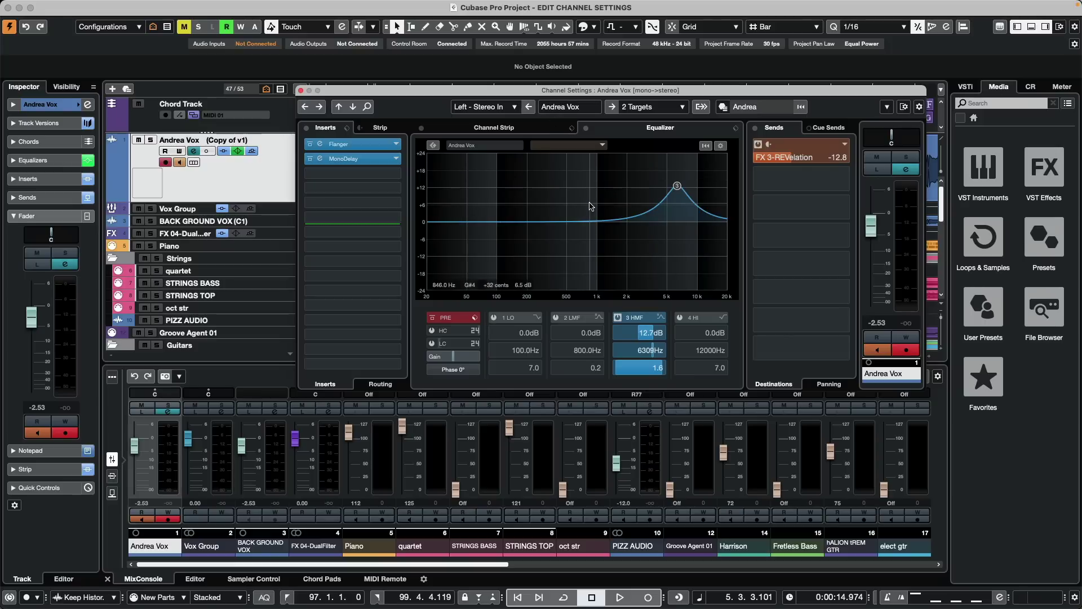
key(space)
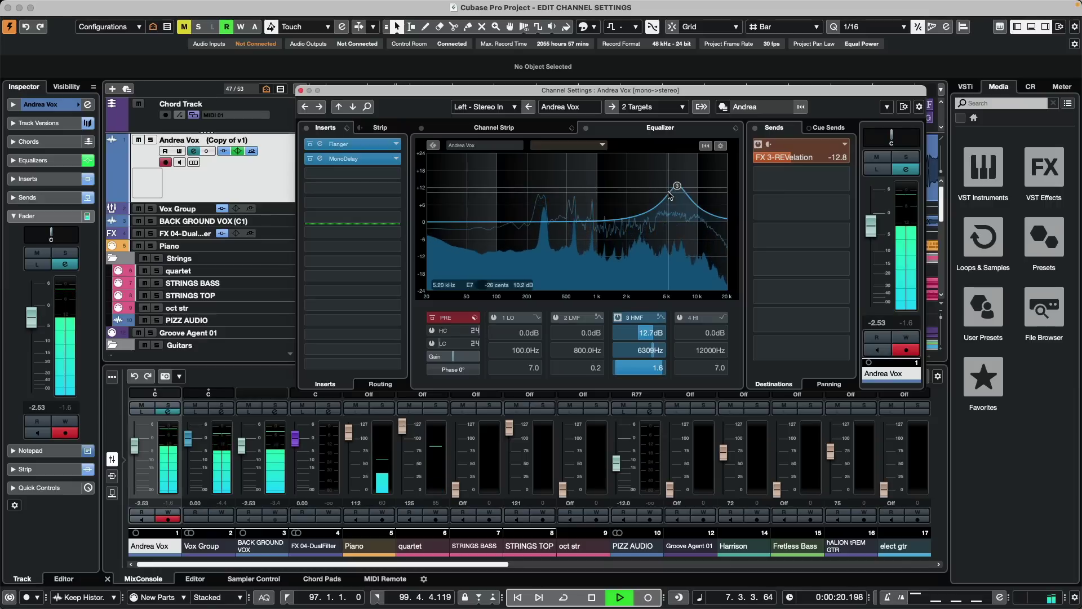
key(space)
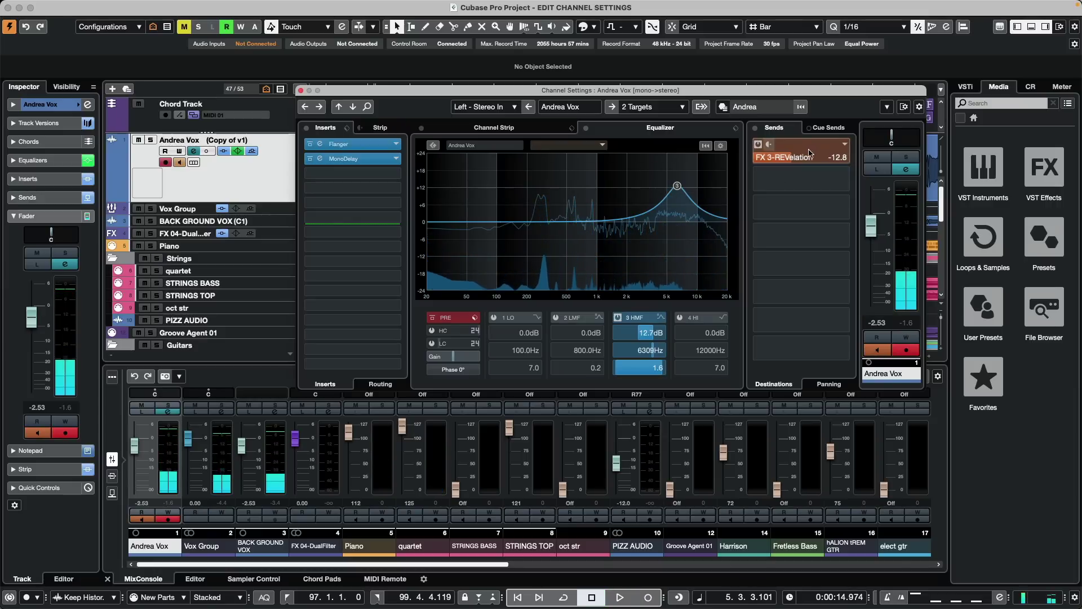
click(613, 108)
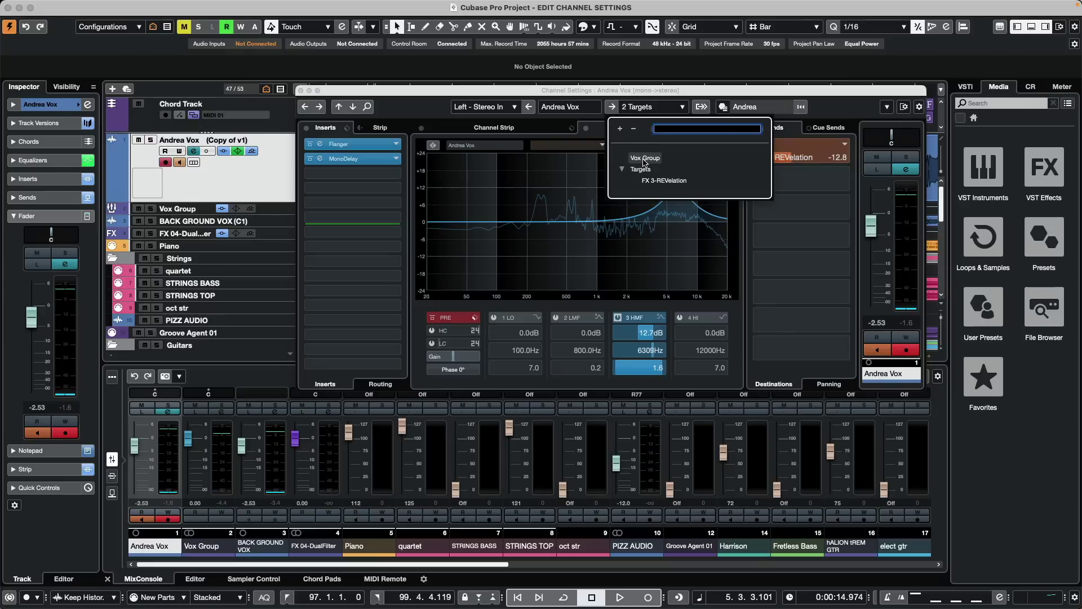
Step: Open FX 3-REVelation and, during playback, add EQ points: band 4 cut near -10 dB, band 3 at 6149 Hz
click(672, 181)
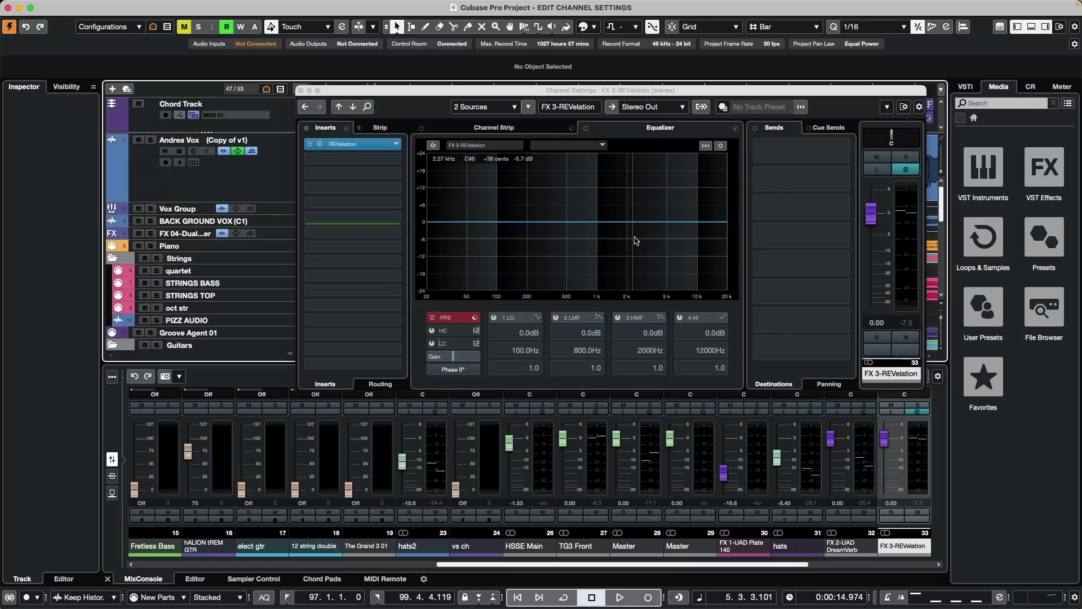
click(652, 239)
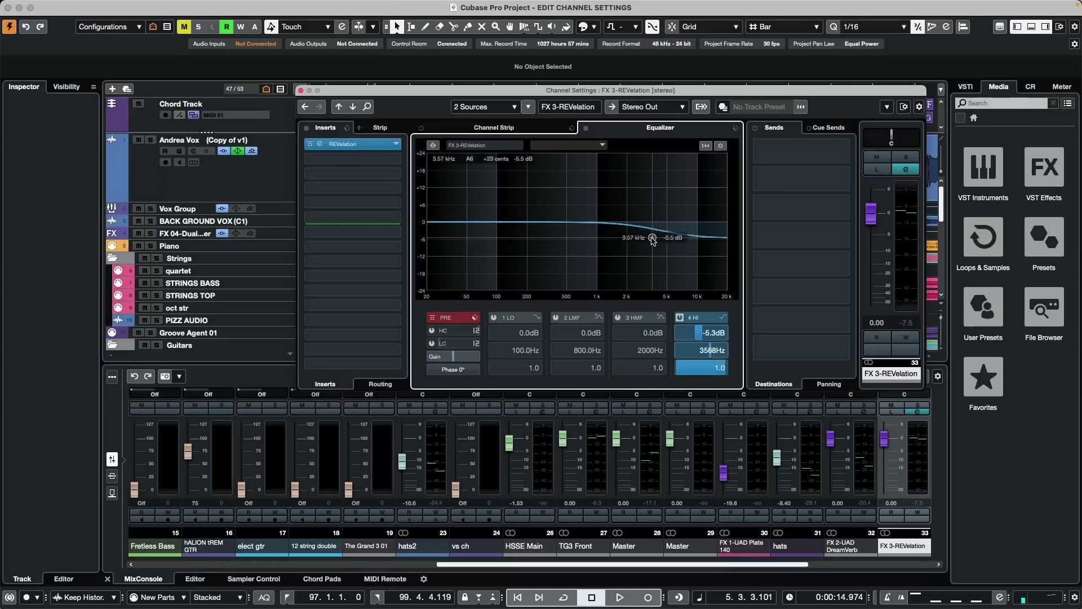
drag(652, 241, 645, 254)
key(space)
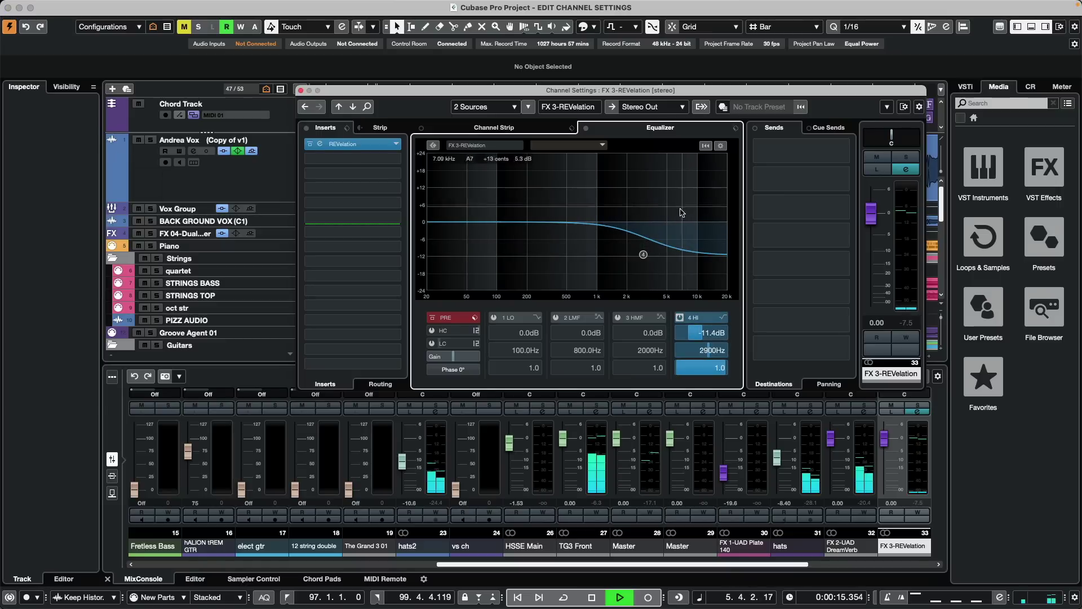
click(654, 238)
drag(656, 238, 676, 234)
Step: Switch off EQ band 3, make band 4 a high-shelf boost, toggle Solo and Listen, and stop playback
click(618, 318)
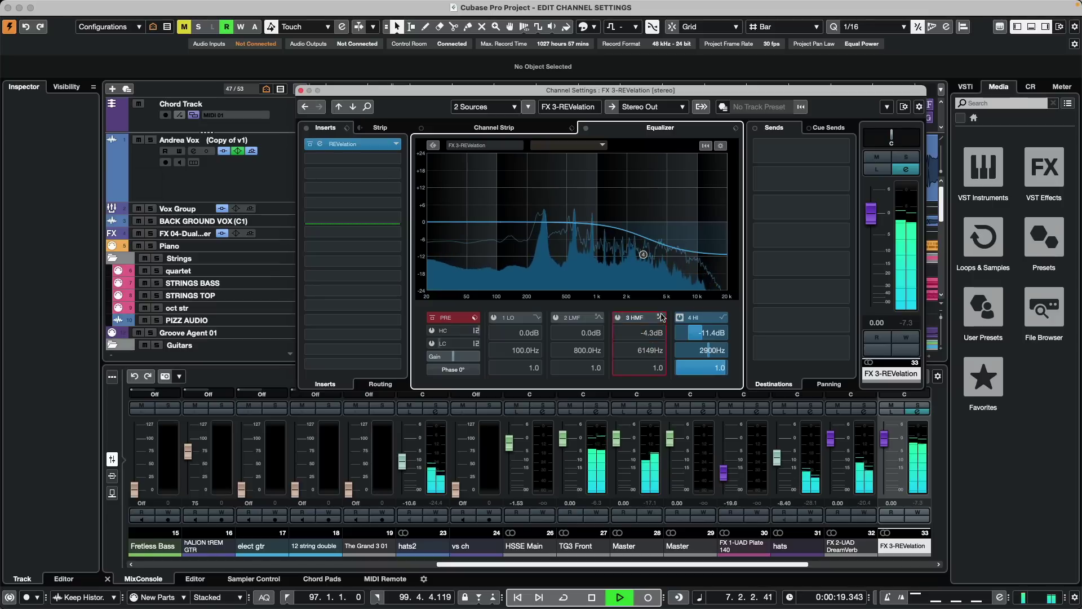
drag(697, 335, 732, 323)
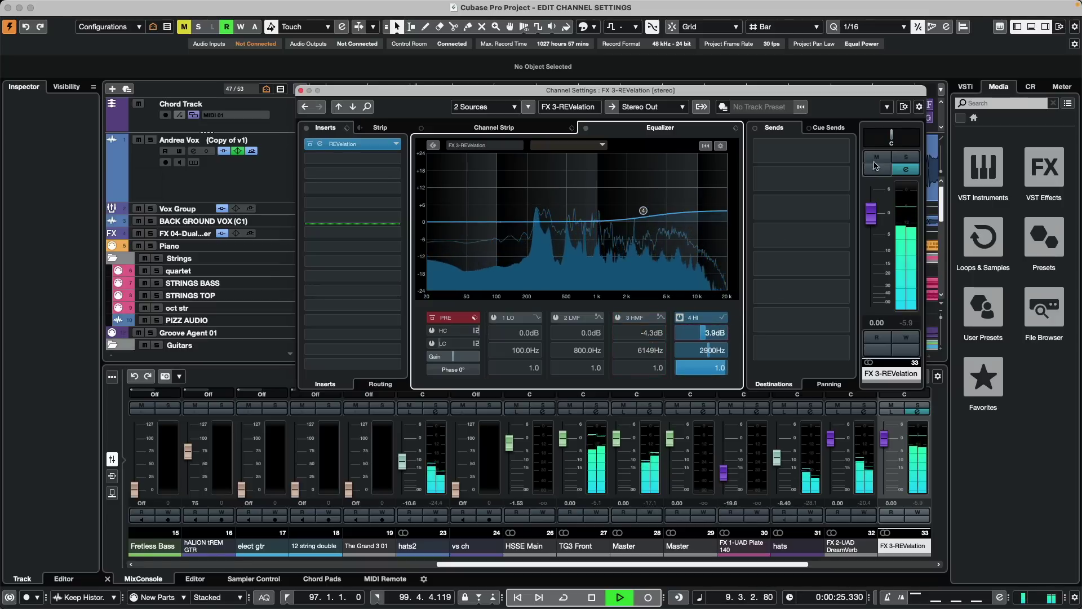
click(908, 160)
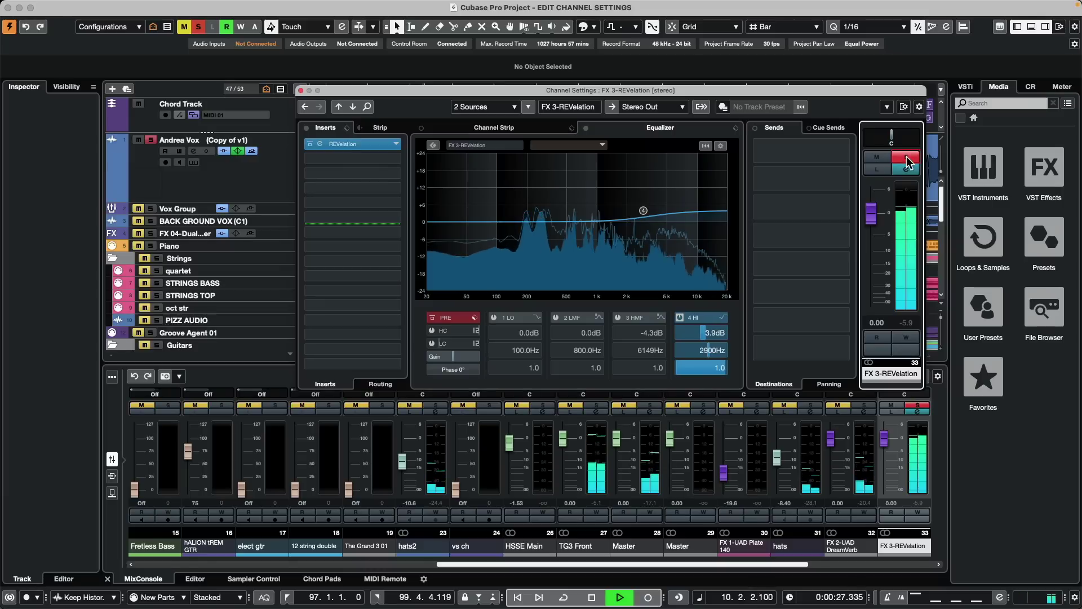
click(907, 160)
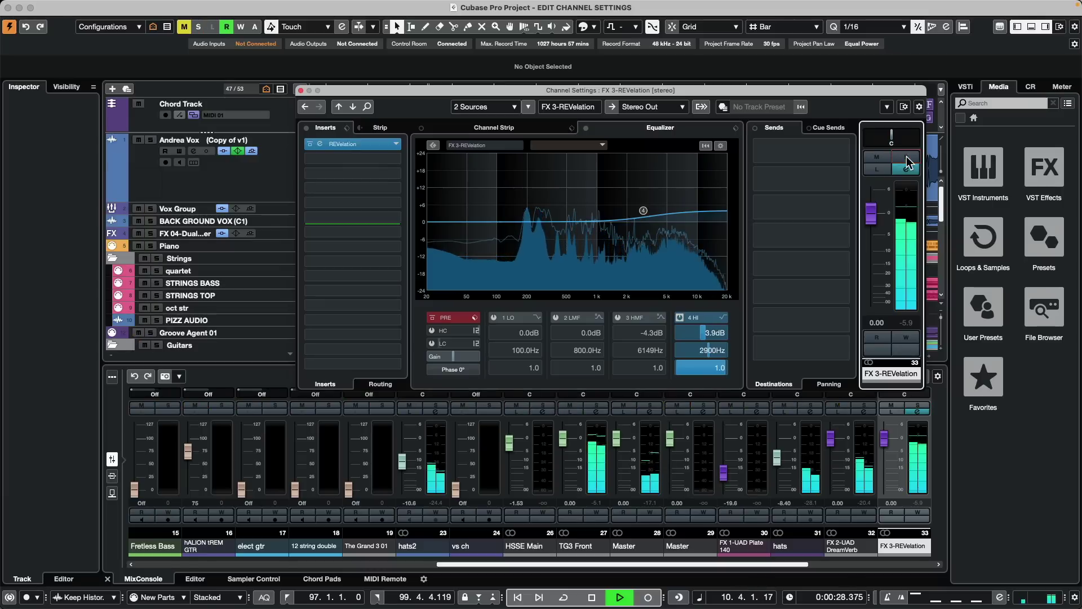
click(881, 171)
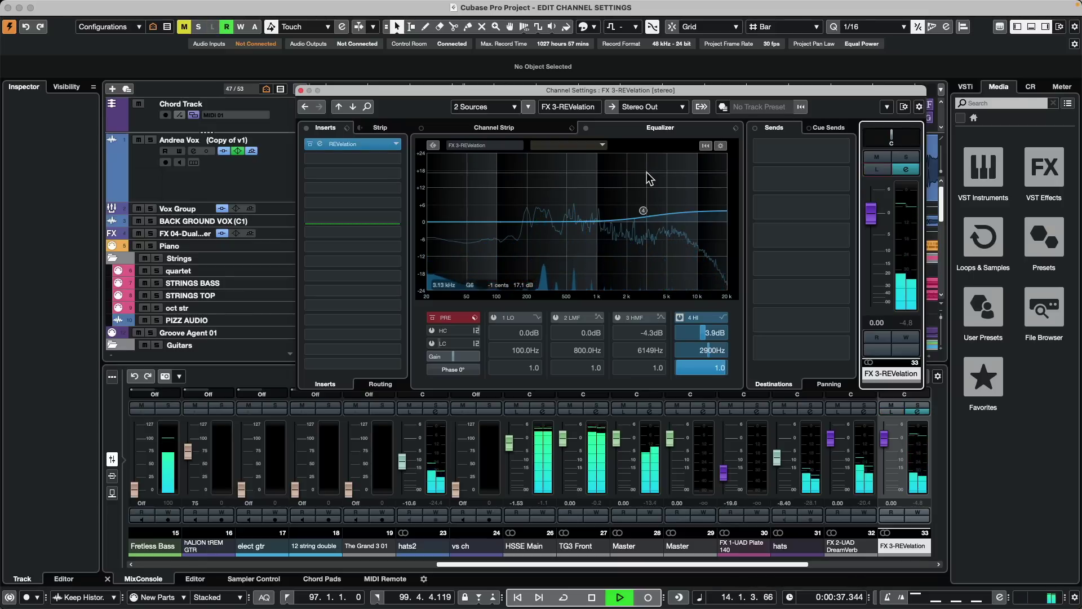
key(space)
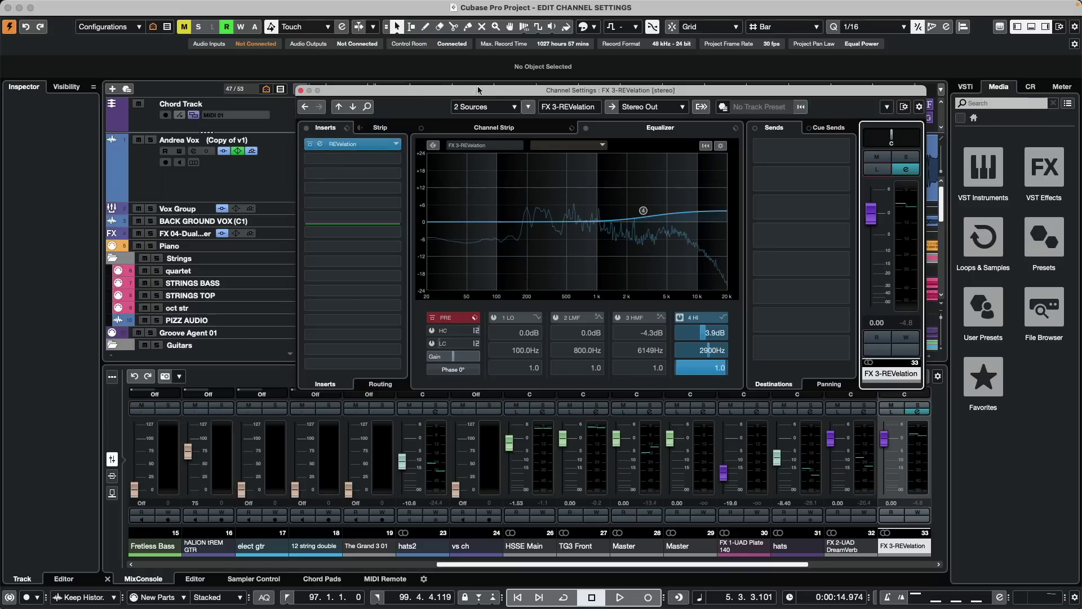
Step: Return to Andrea Vox and drag the pre/post-fader divider below insert slot 7
click(305, 108)
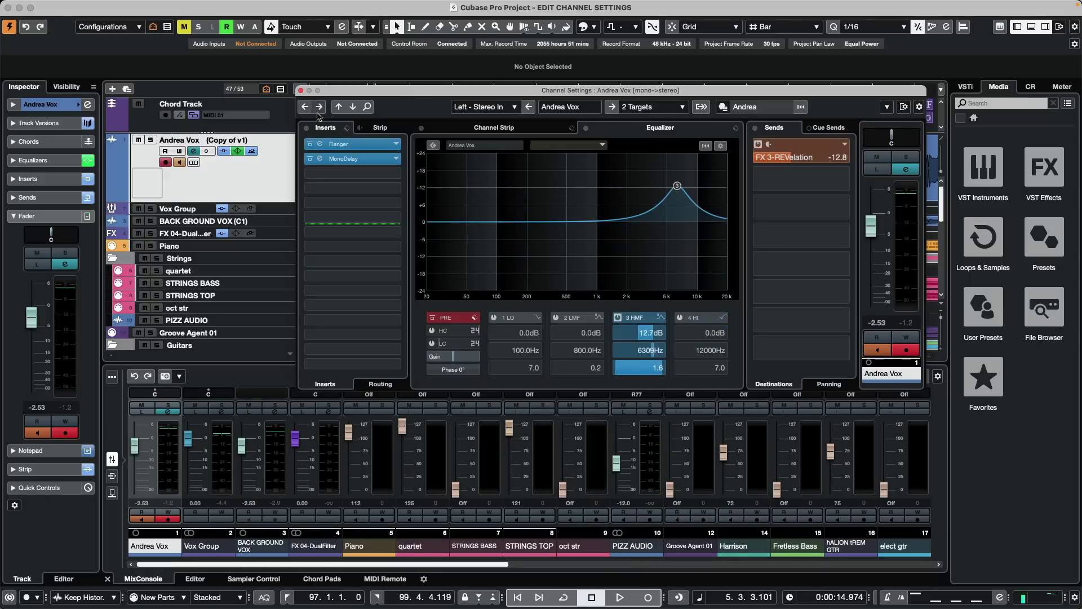
click(357, 228)
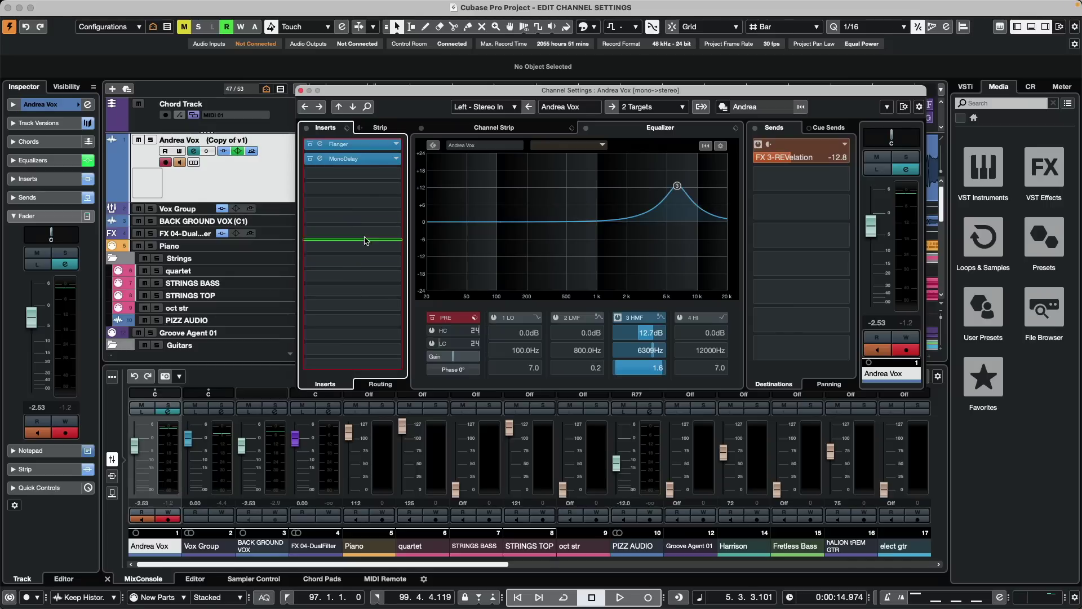
drag(365, 238, 363, 168)
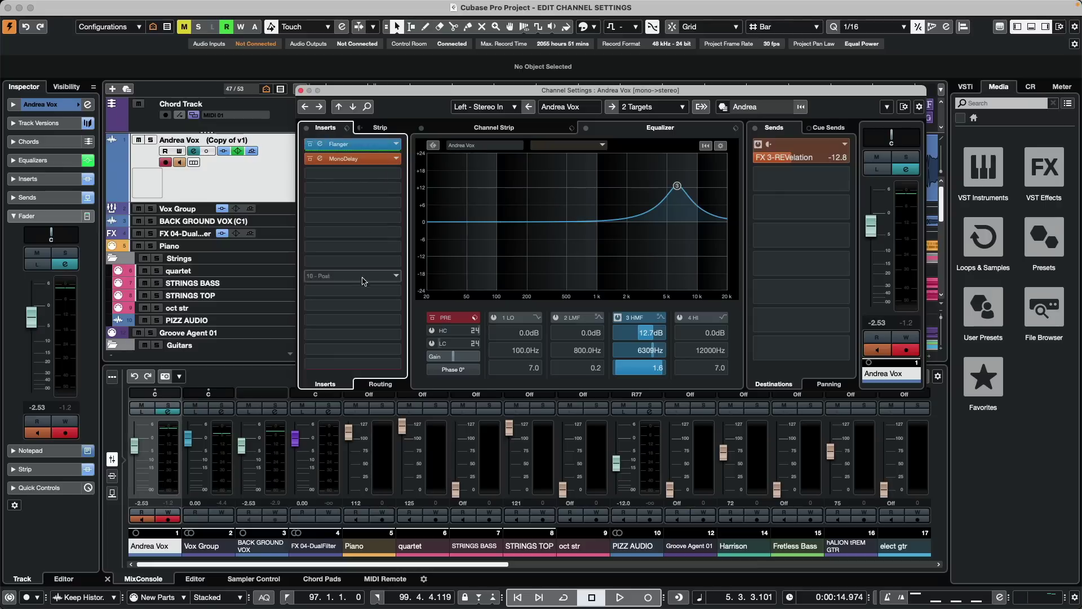
drag(367, 152, 367, 255)
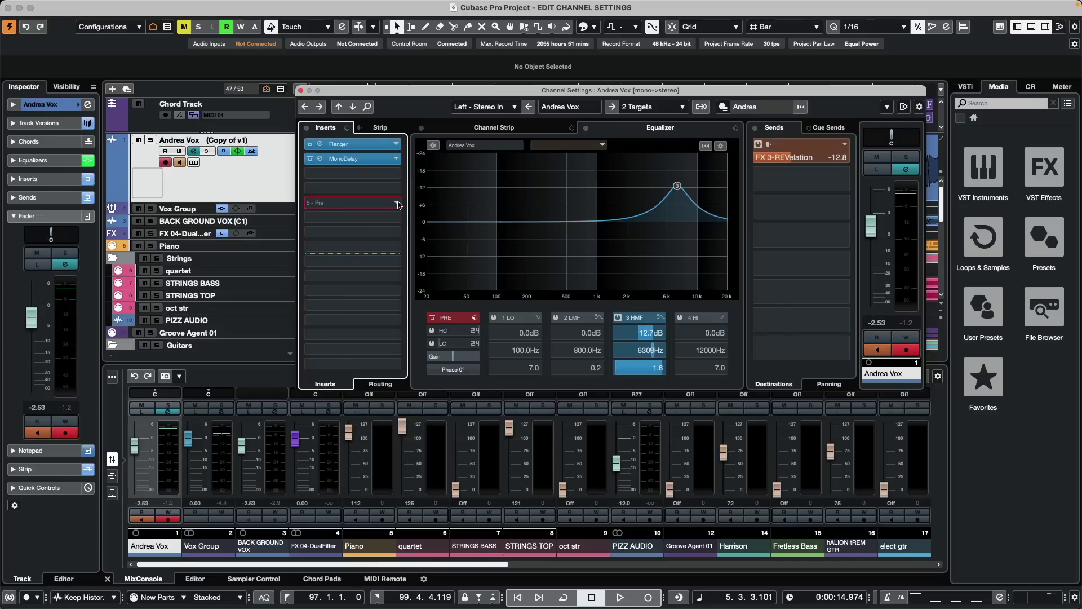
Step: Load ModMachine from the Delay plug-ins into insert slot 5 and close its editor
click(394, 203)
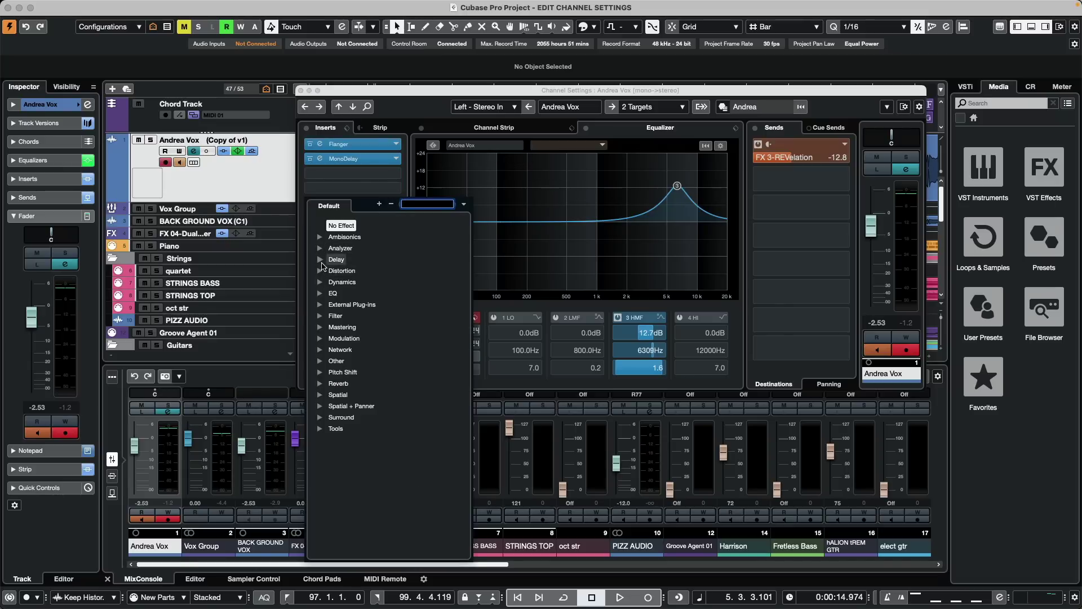
click(320, 259)
click(358, 271)
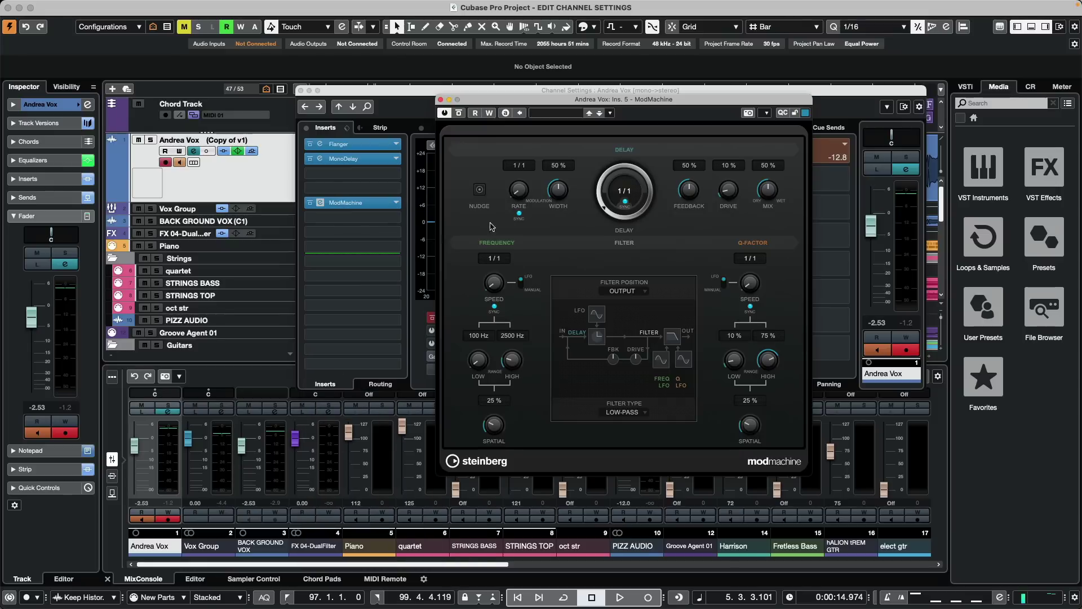
click(441, 100)
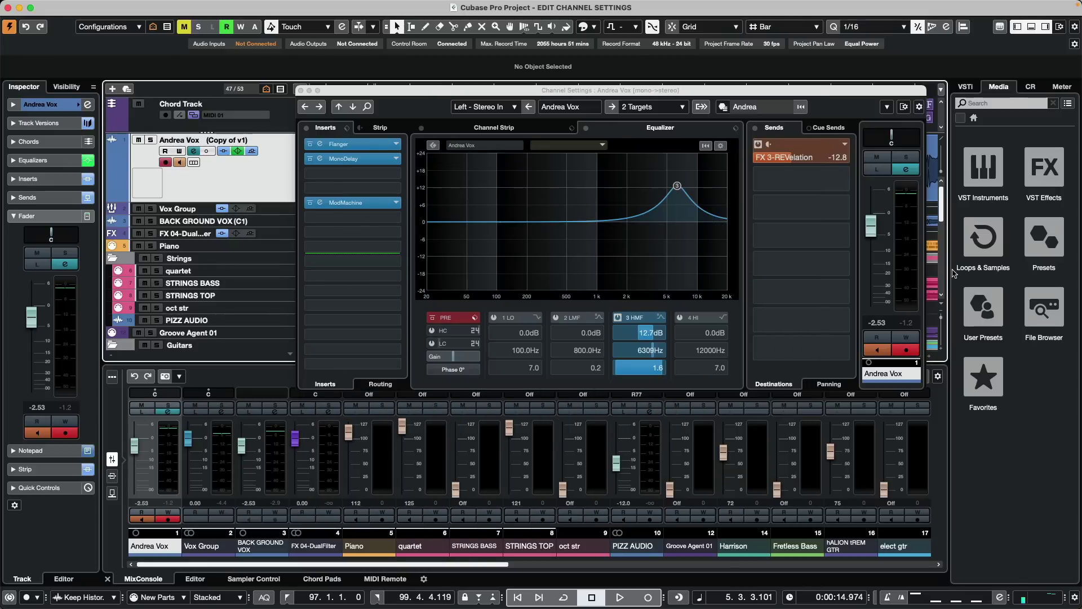
Step: Drag DualFilter from the Media panel's VST Effects into the inserts, then drag DualFilter and ModMachine out
click(1047, 176)
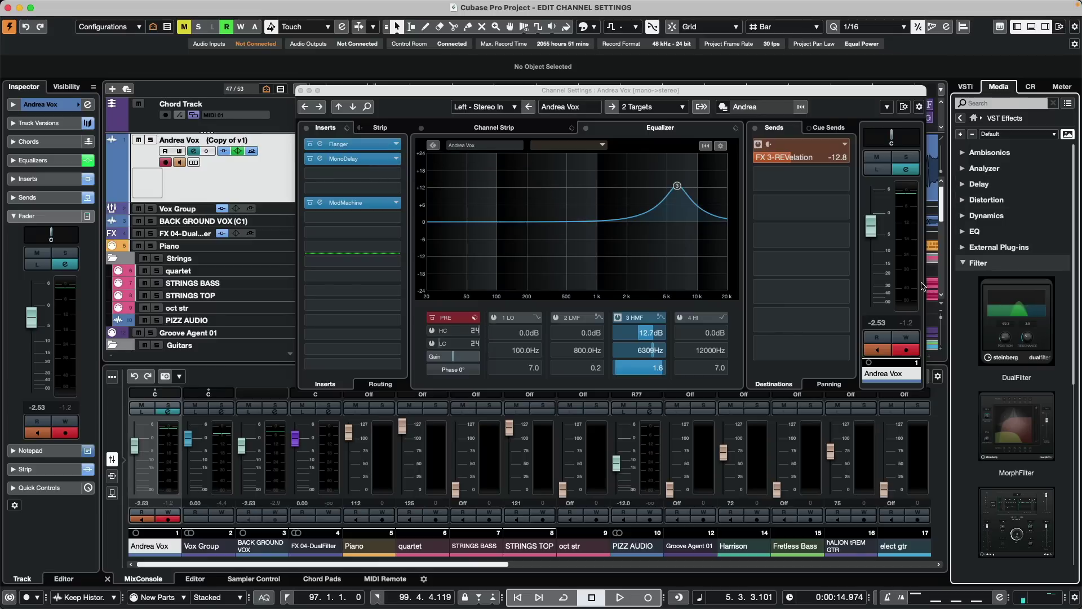
drag(1017, 309, 353, 159)
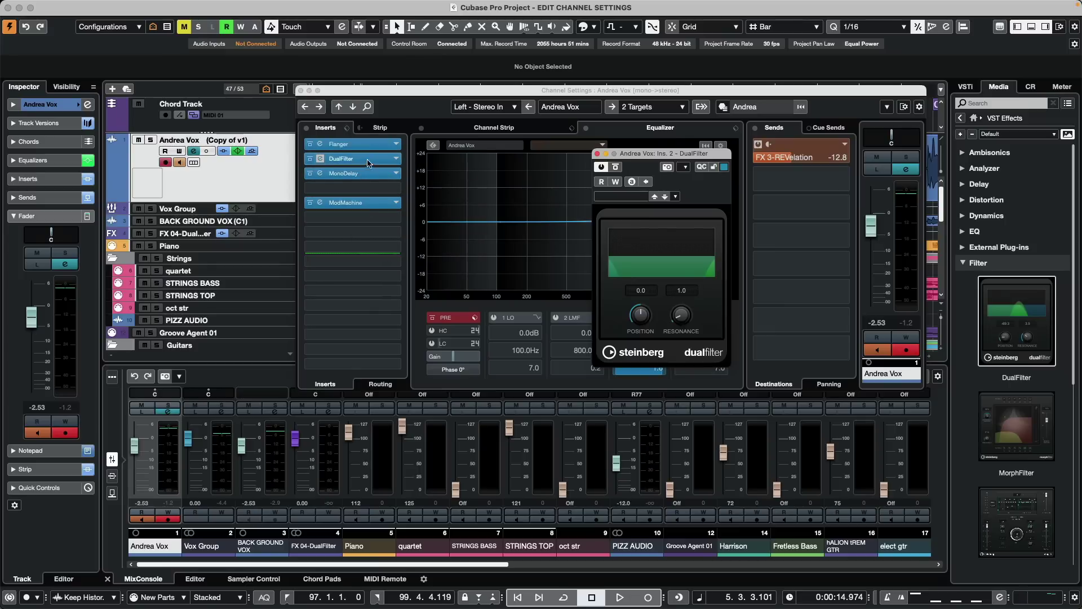
click(366, 153)
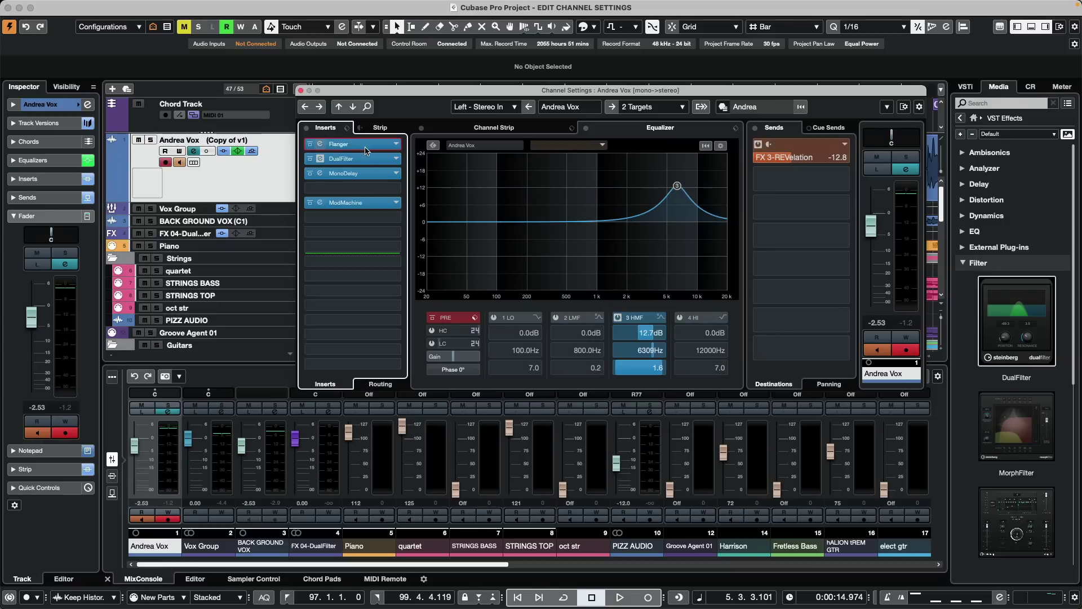
mouse_move(367, 152)
mouse_down()
mouse_move(369, 163)
mouse_move(366, 144)
mouse_up()
drag(352, 144, 485, 203)
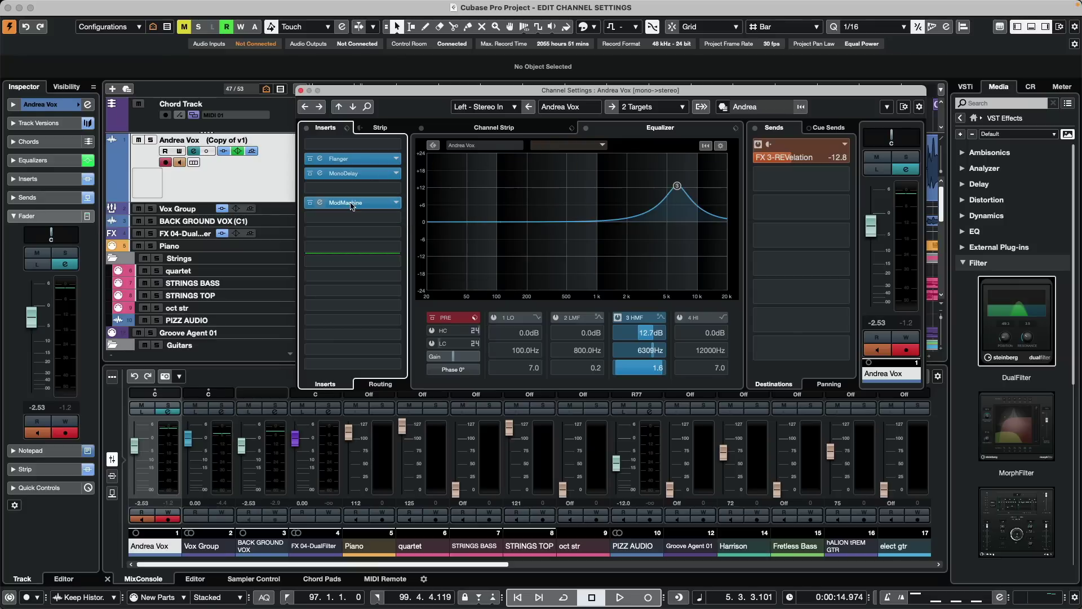
drag(347, 202, 491, 203)
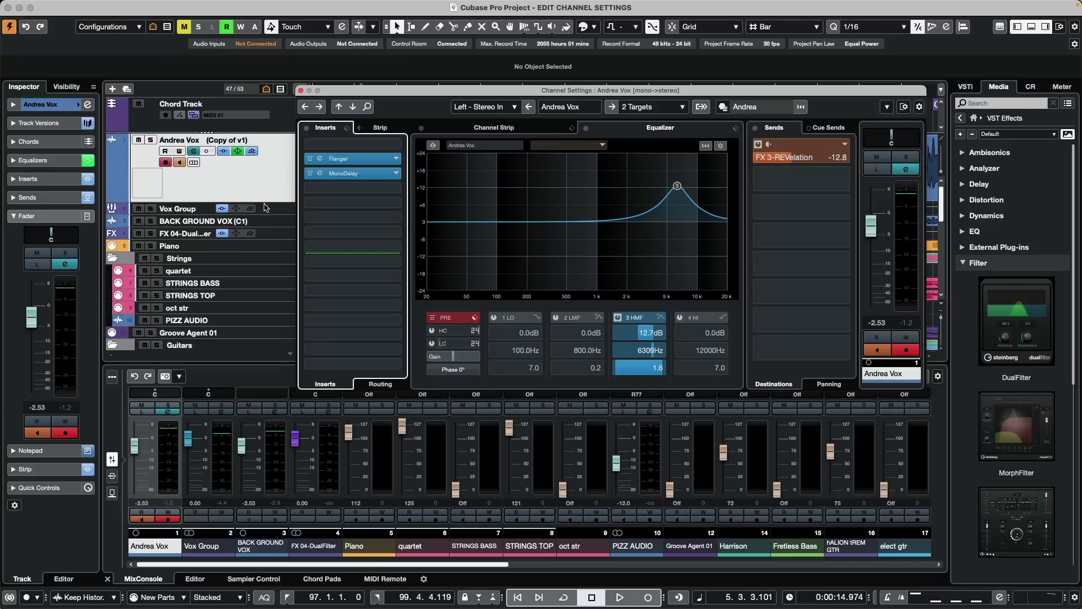
click(280, 209)
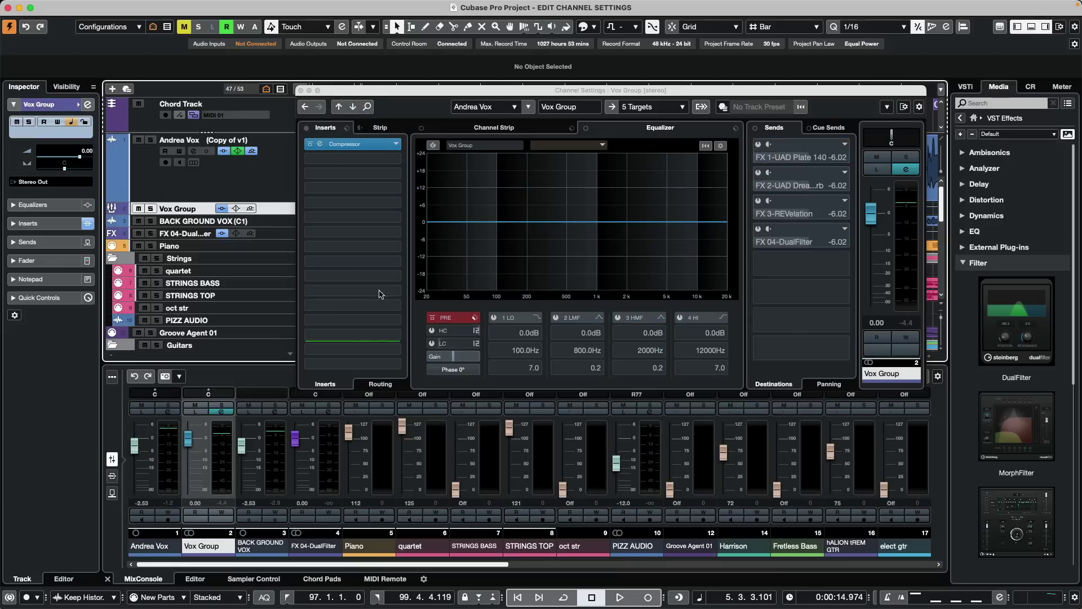
click(381, 384)
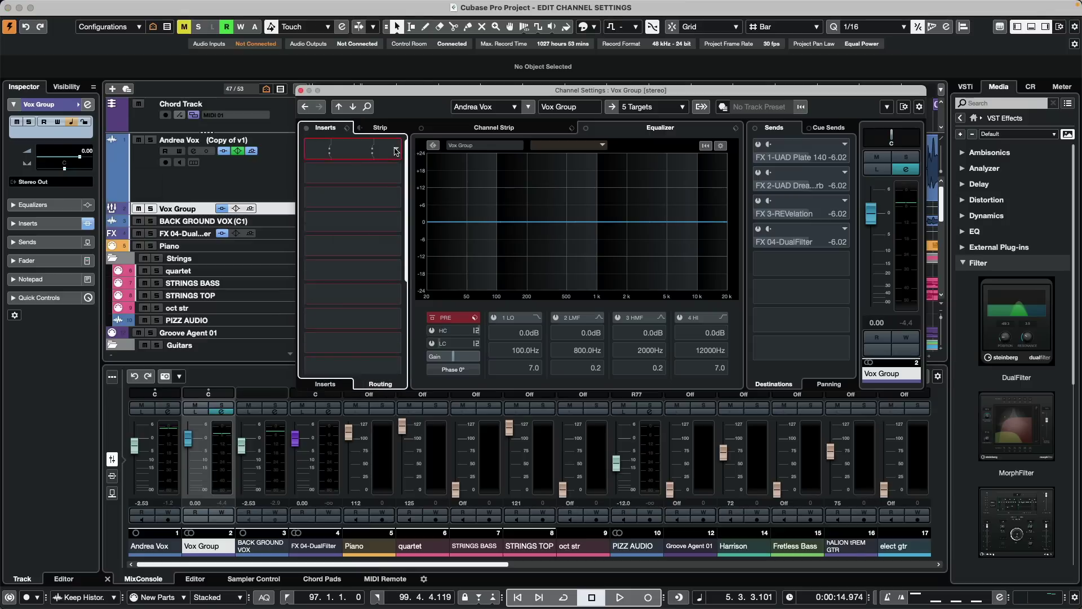
click(396, 151)
click(401, 166)
click(662, 201)
click(653, 201)
click(650, 201)
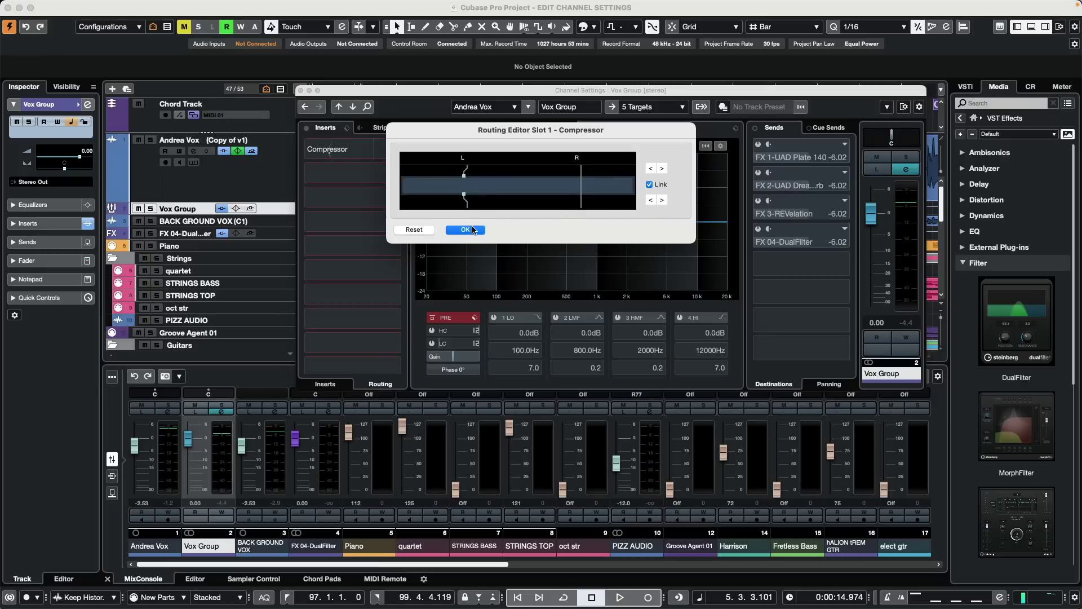
click(465, 230)
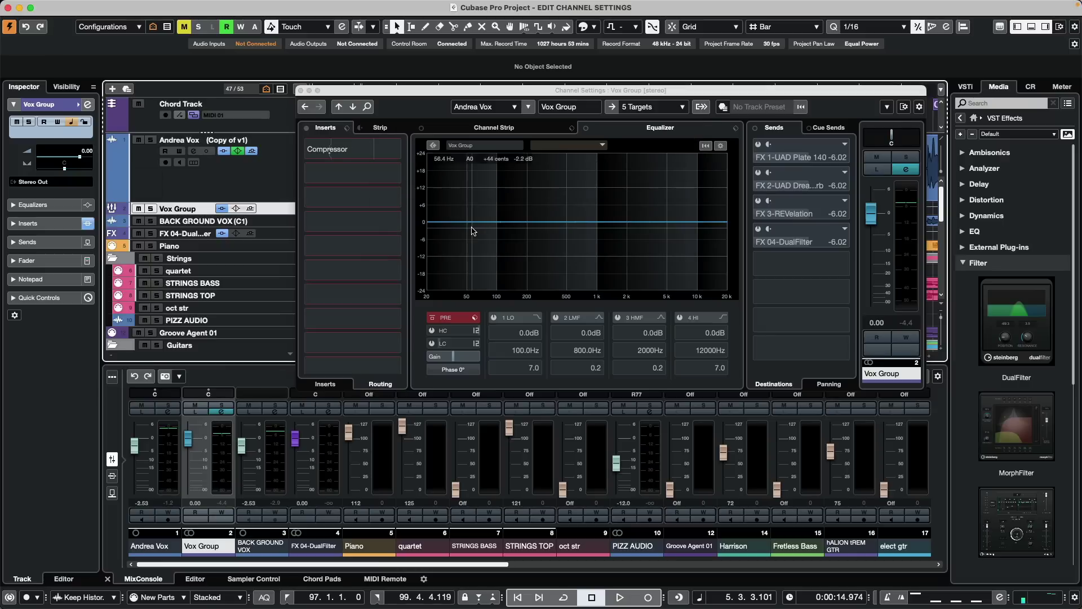
click(336, 106)
click(525, 128)
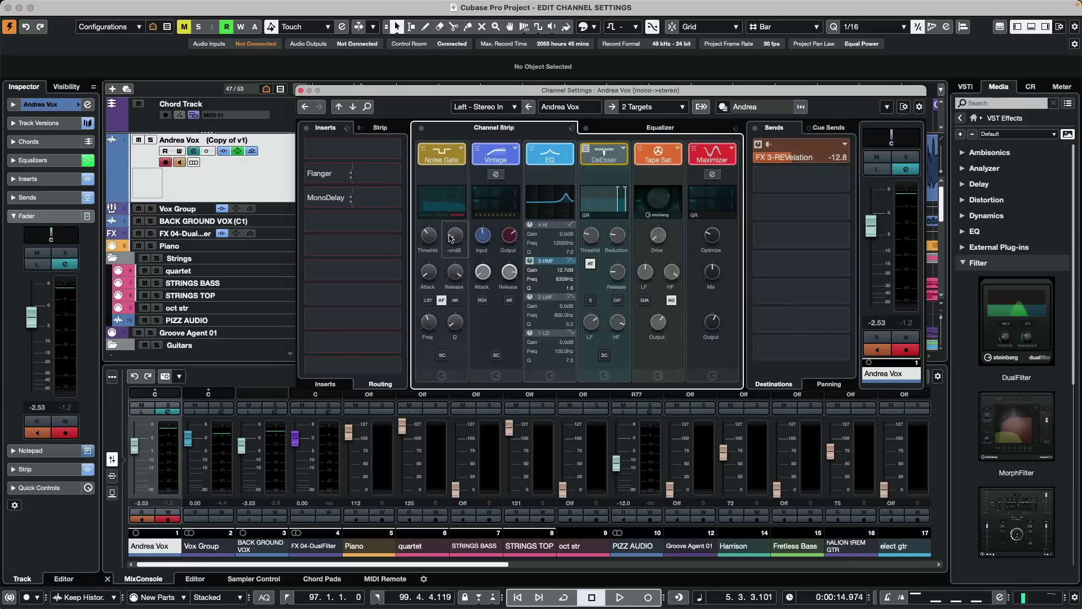
Step: Review the gate, compressor and de-esser alternatives and the EQ curve without changing anything
click(461, 151)
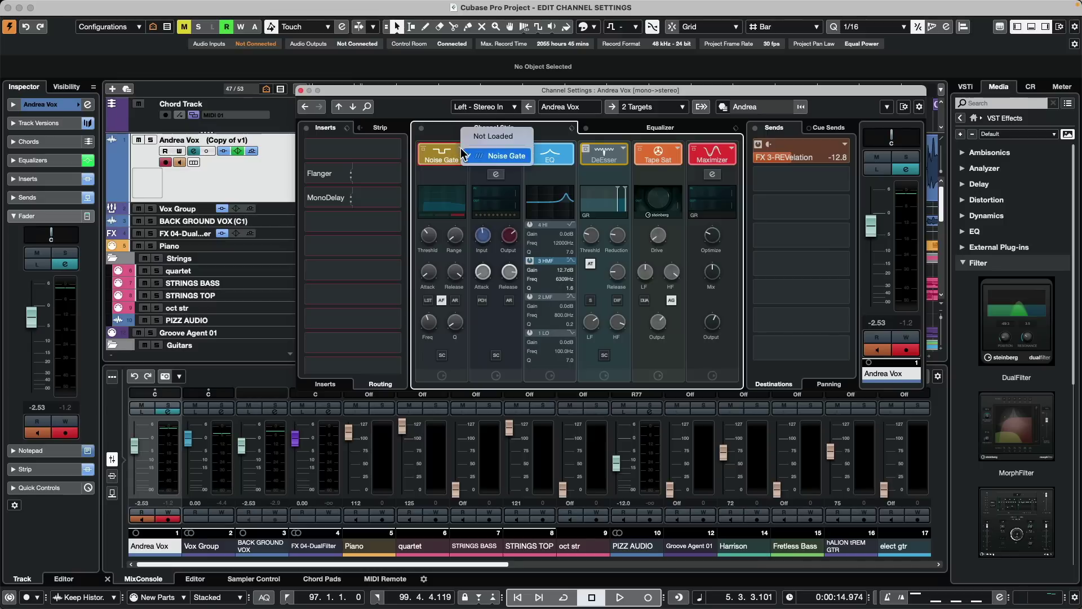
click(511, 153)
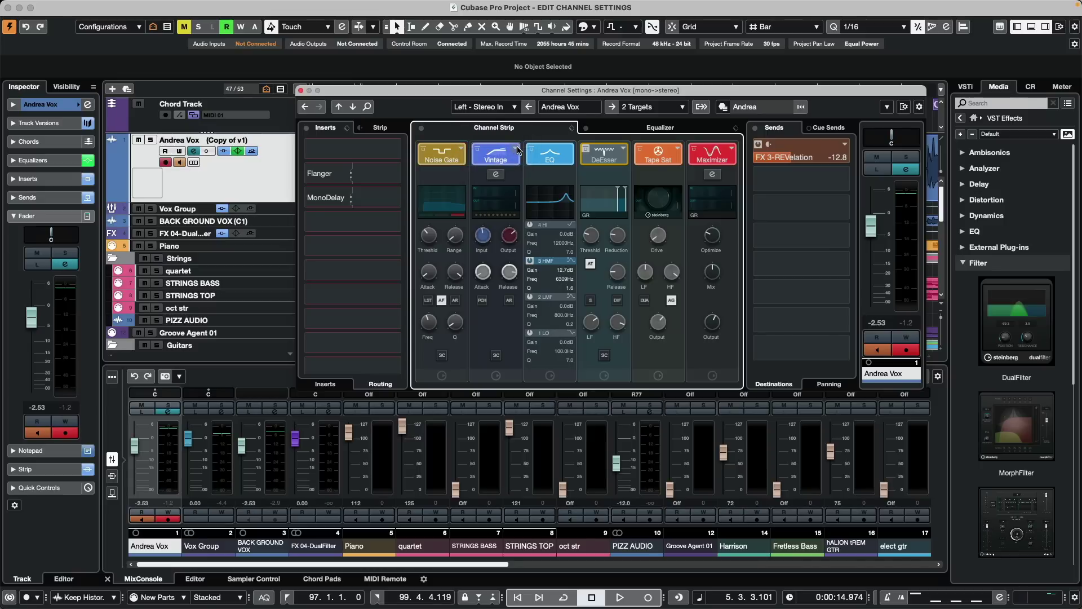
click(518, 151)
click(501, 165)
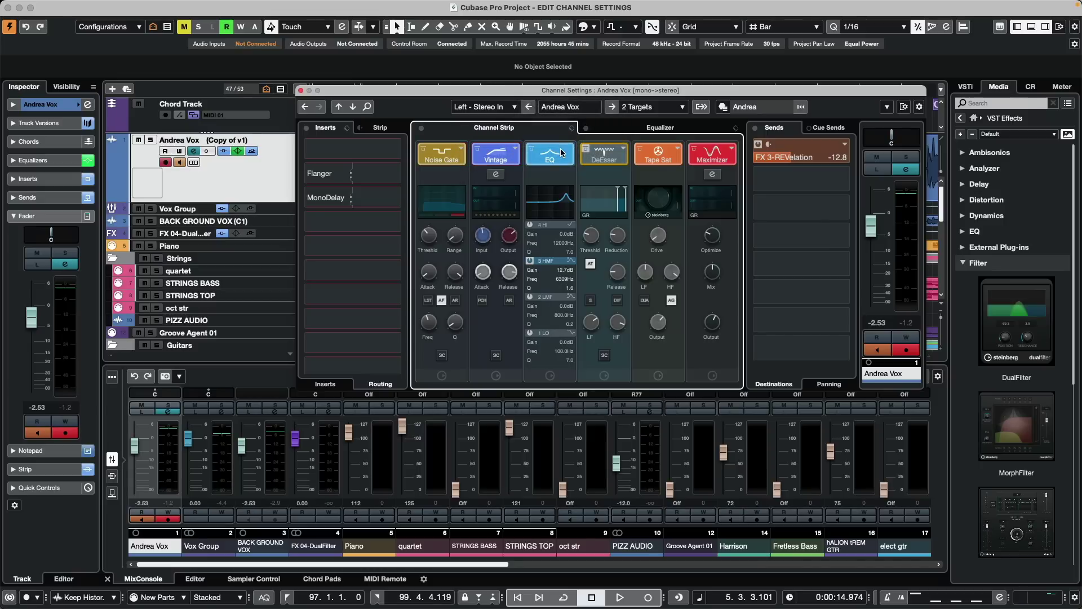
click(638, 129)
click(555, 129)
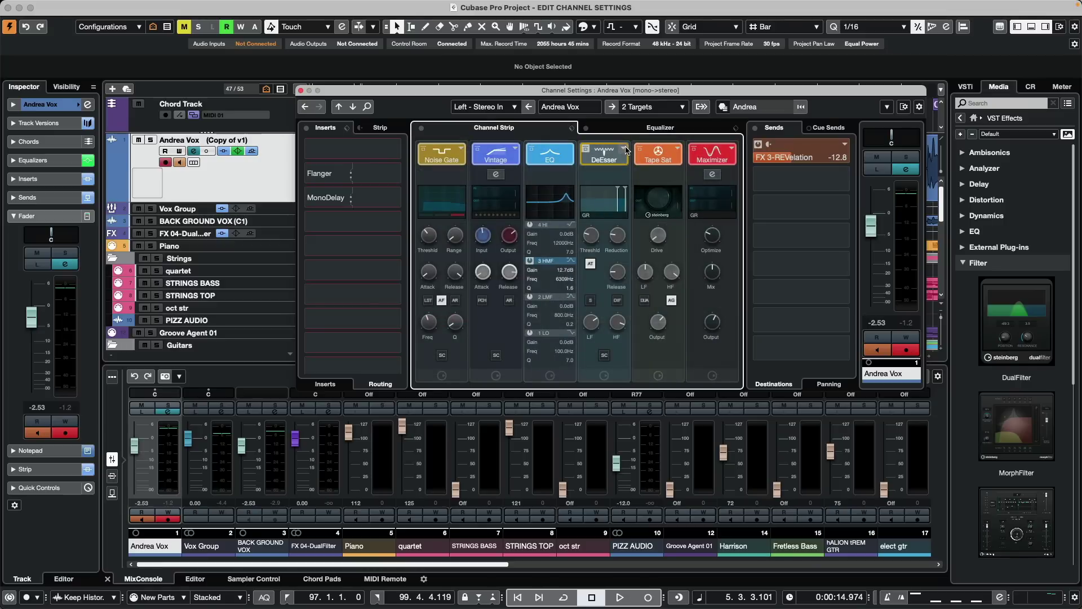
click(625, 149)
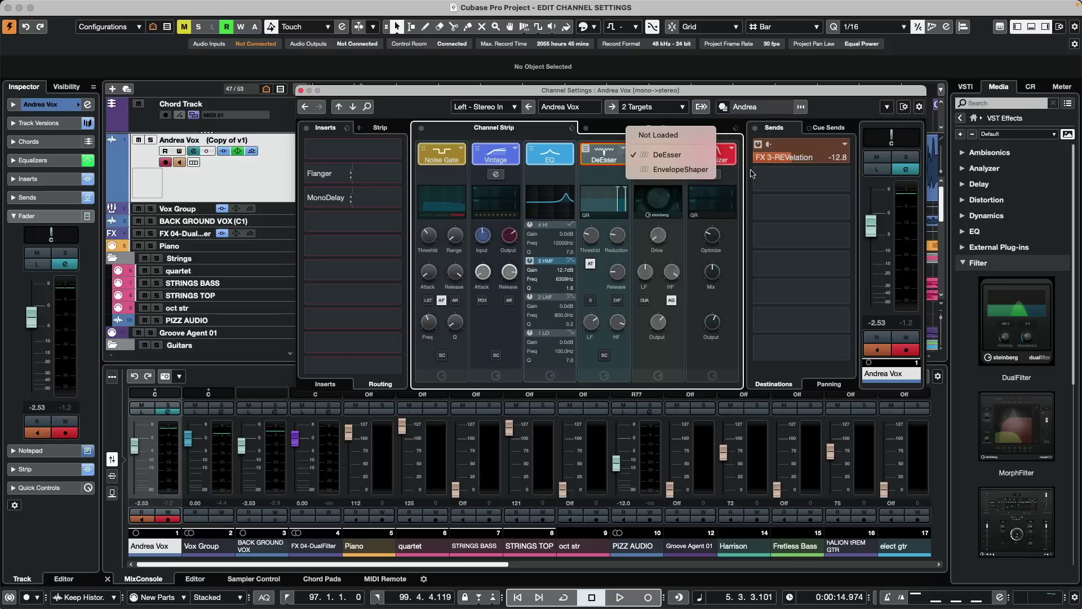
click(679, 151)
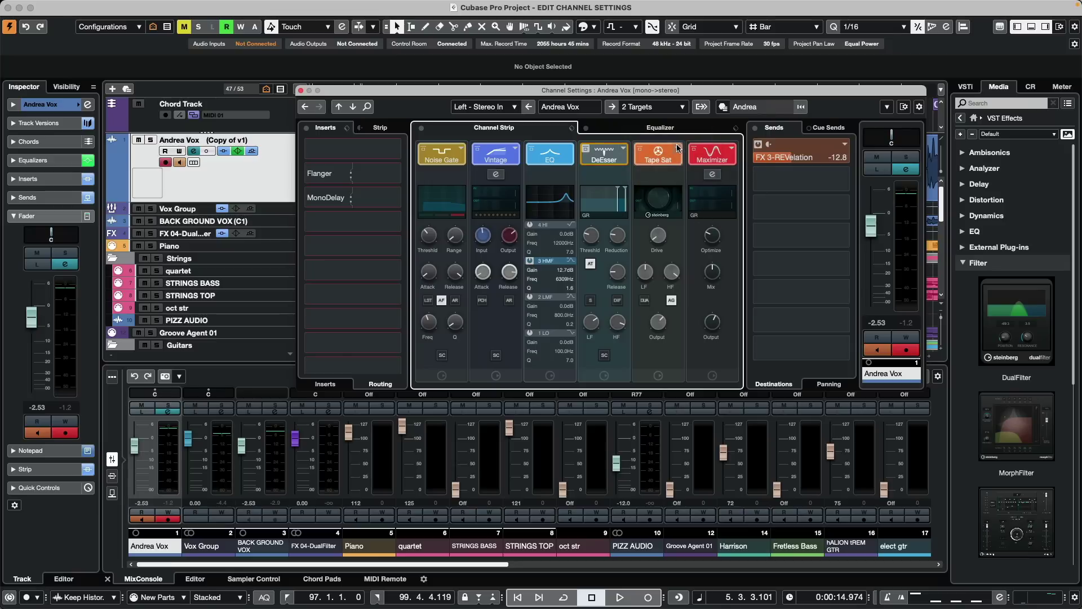
Step: Replace tape saturation with Magneto II, keep Maximizer, and peek at the Maximizer and Vintage editors
click(677, 149)
click(698, 138)
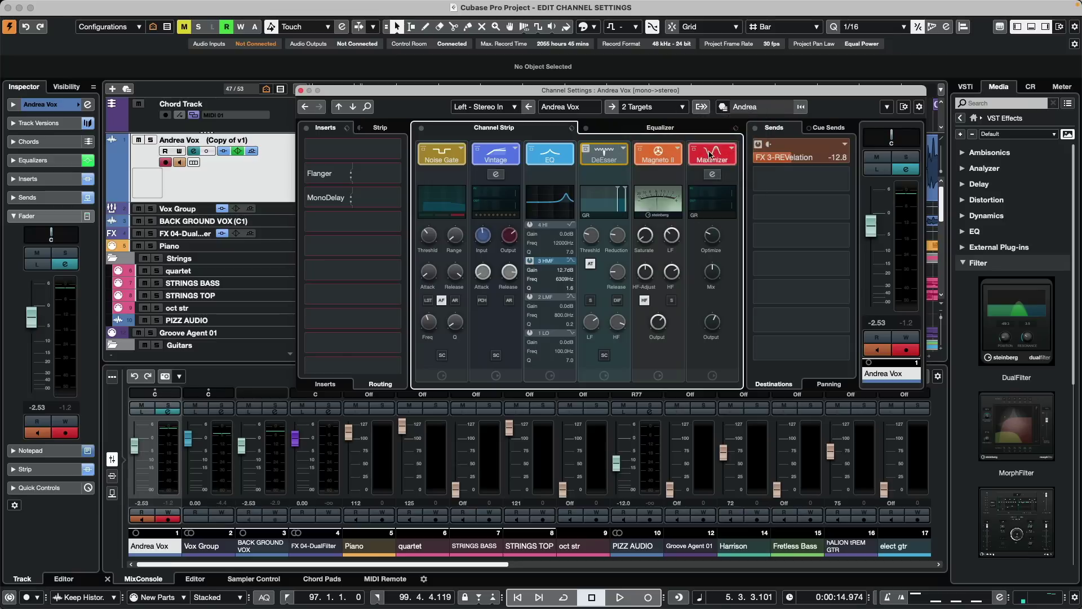
click(733, 148)
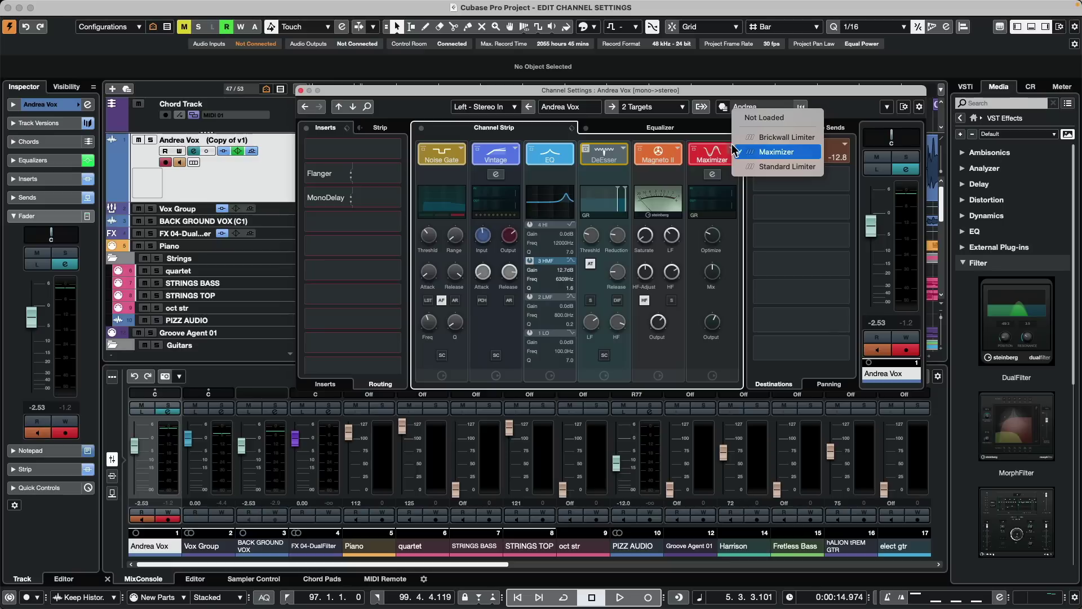
click(763, 152)
click(713, 173)
click(420, 148)
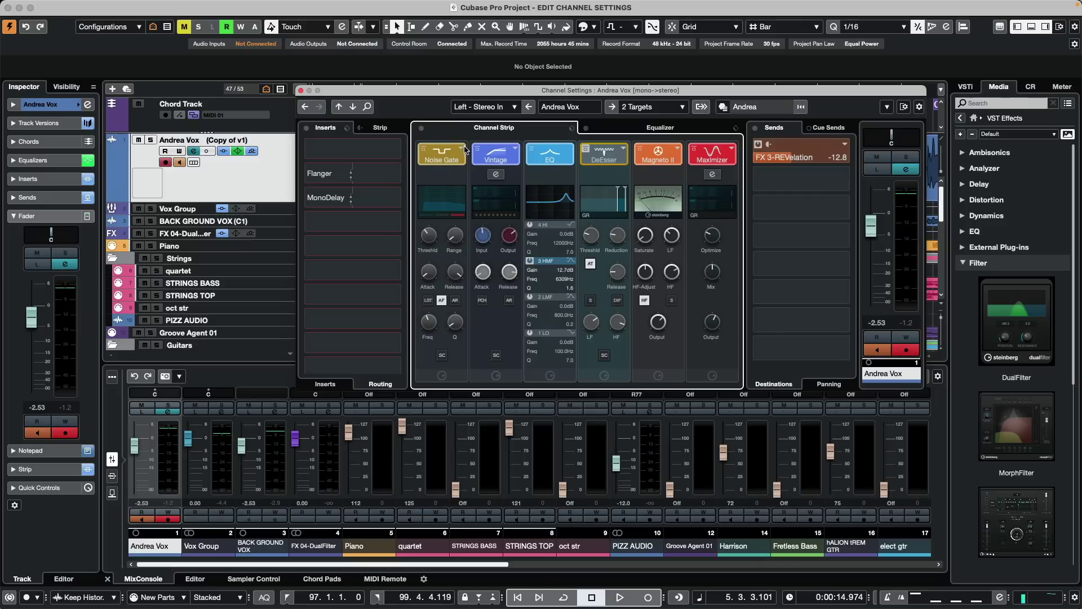
click(495, 175)
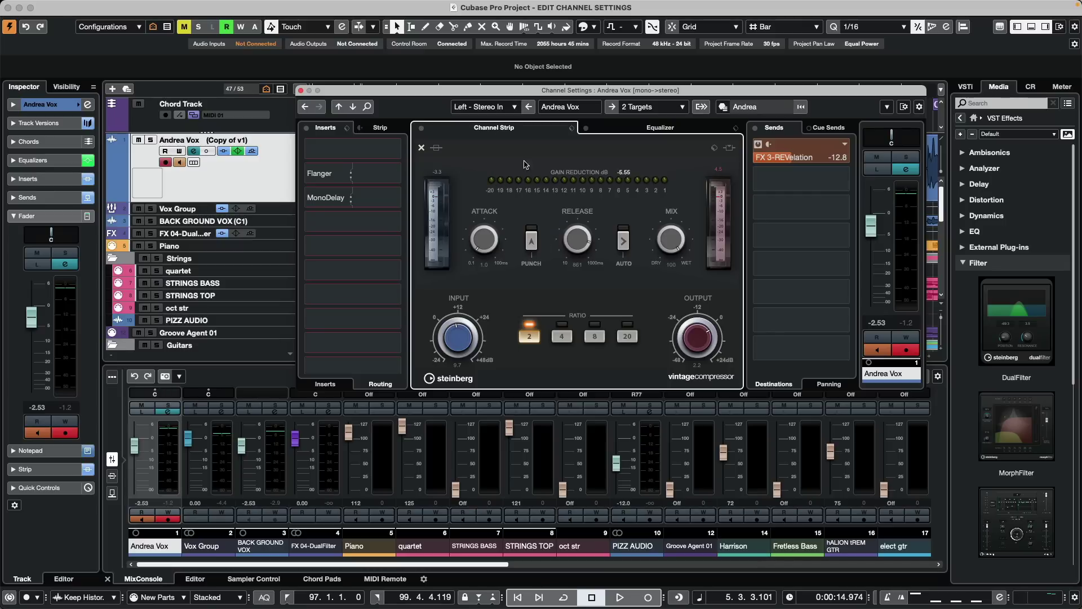
click(421, 149)
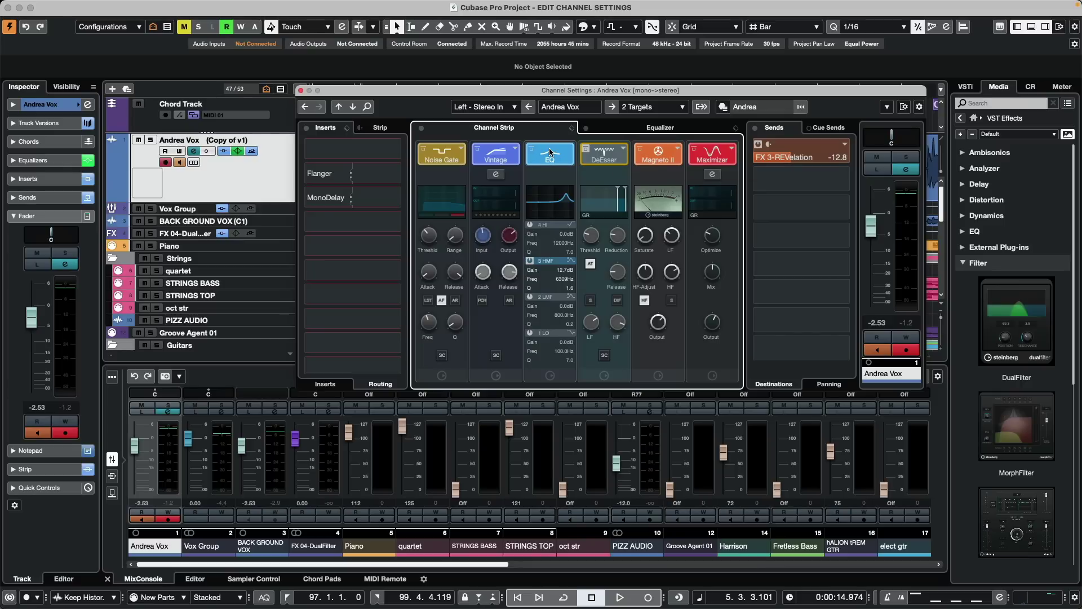
Step: Move Magneto II ahead of DeEsser, the EQ to second, and Maximizer before the Vintage compressor
drag(550, 151, 669, 161)
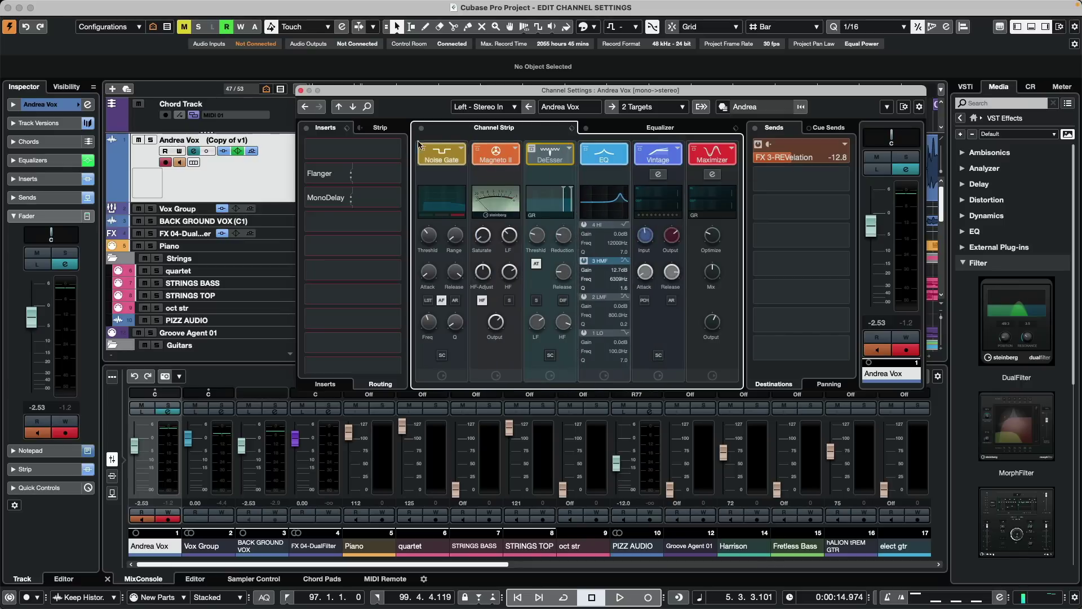
click(379, 128)
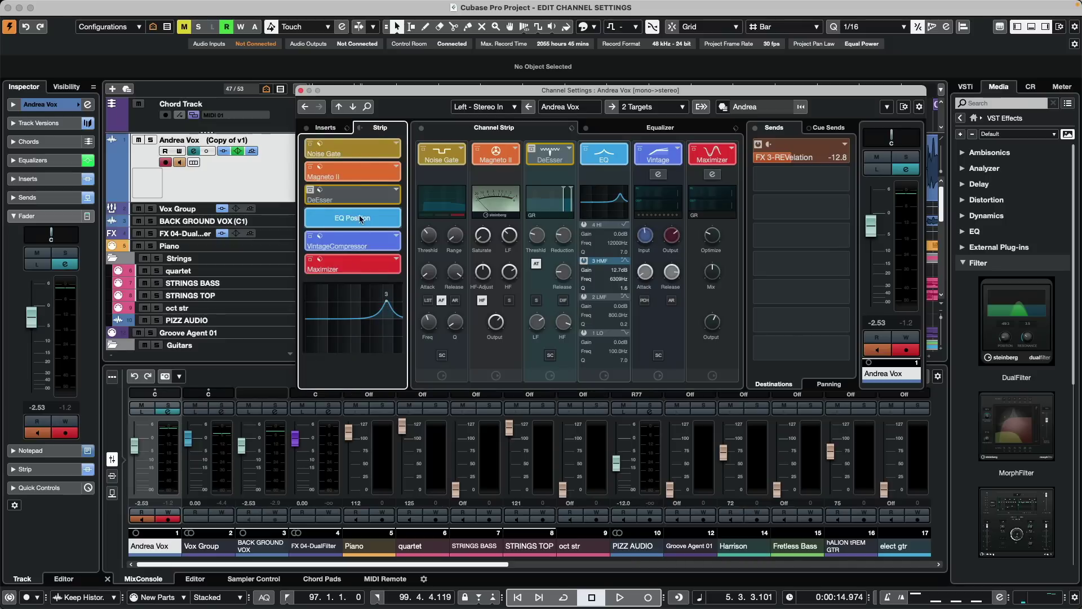
mouse_move(364, 211)
mouse_down()
mouse_move(364, 185)
mouse_move(360, 220)
mouse_up()
drag(356, 258, 356, 239)
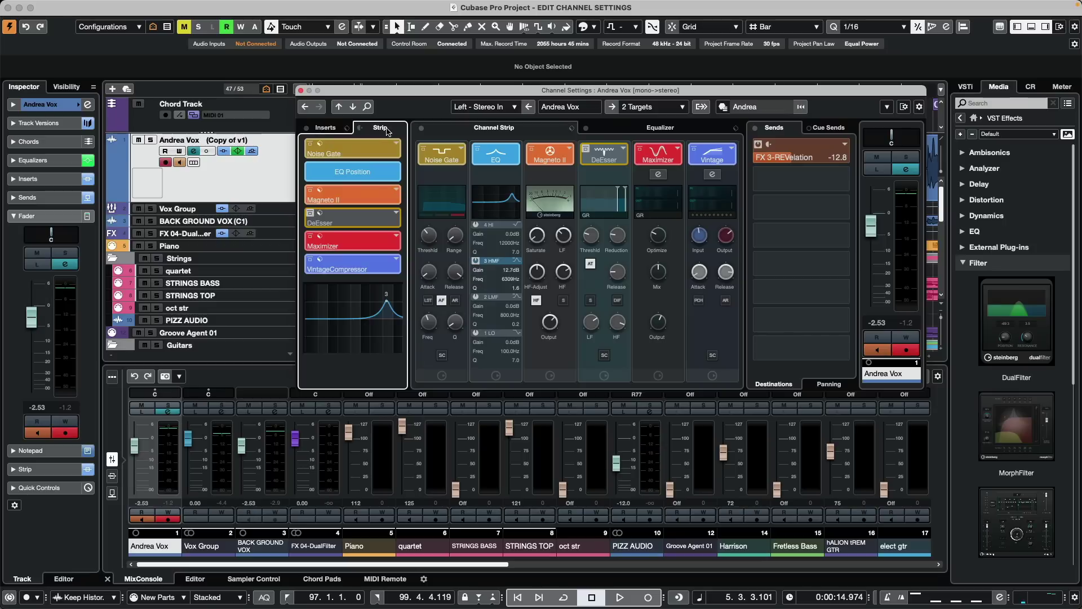
Step: Move the channel strip before the inserts, then back after them, ending on the Inserts list
click(321, 127)
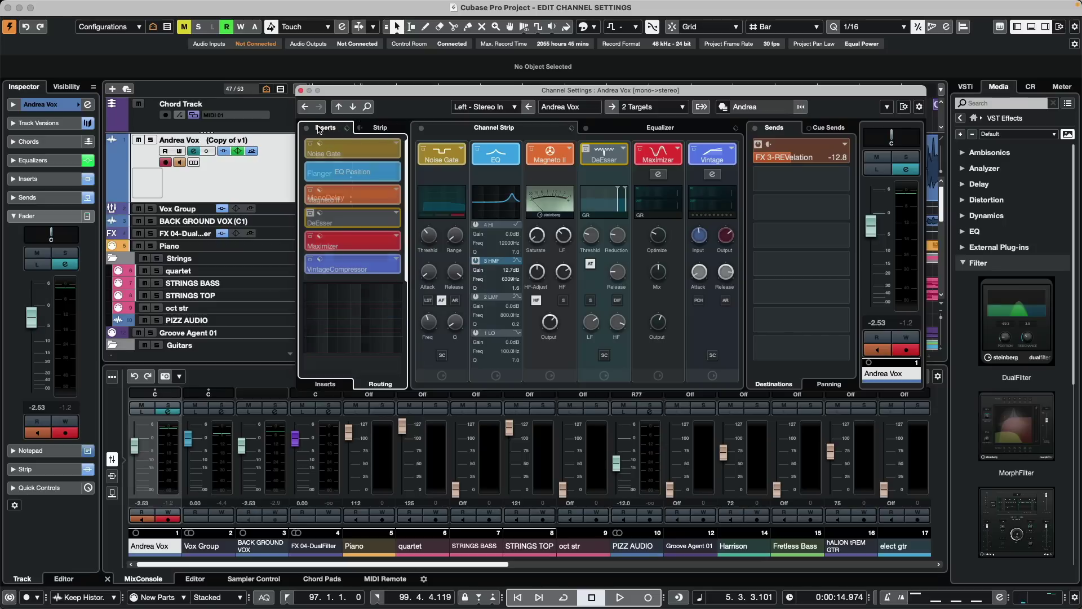
click(326, 127)
click(325, 128)
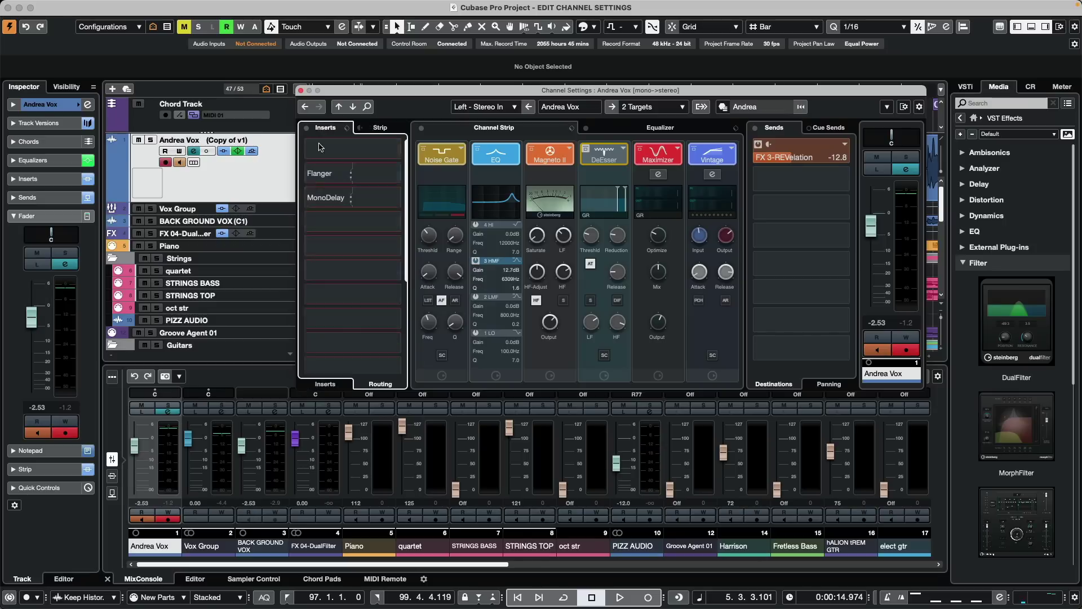
click(378, 127)
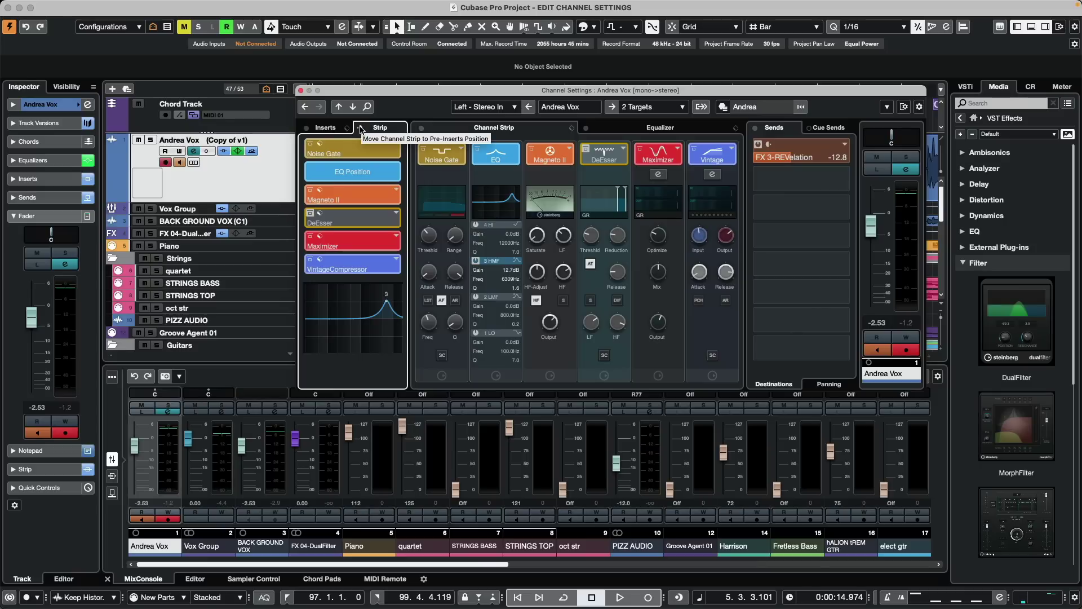
click(360, 130)
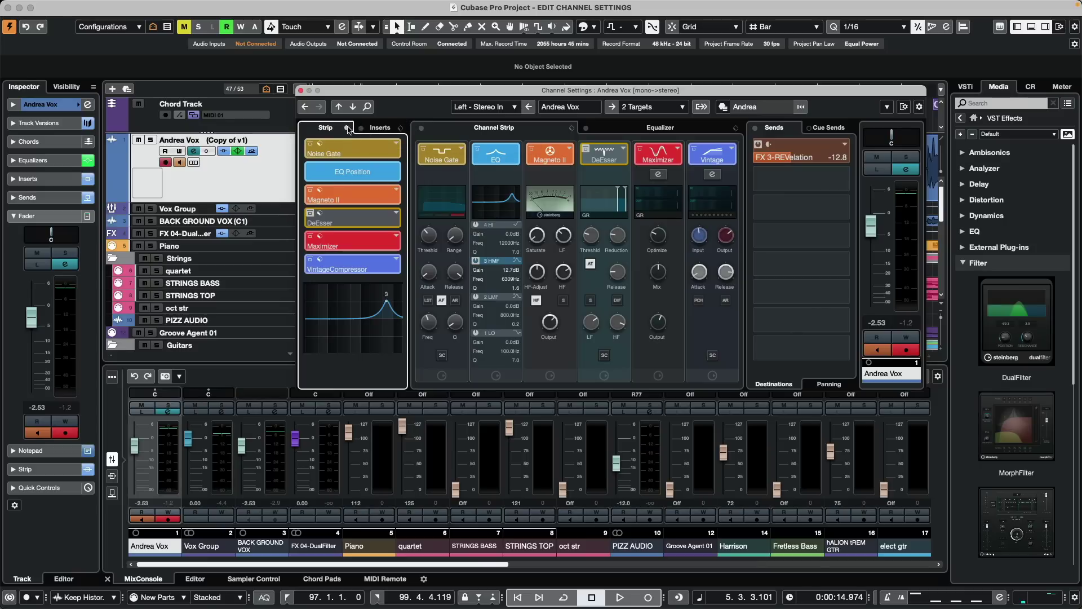
click(348, 128)
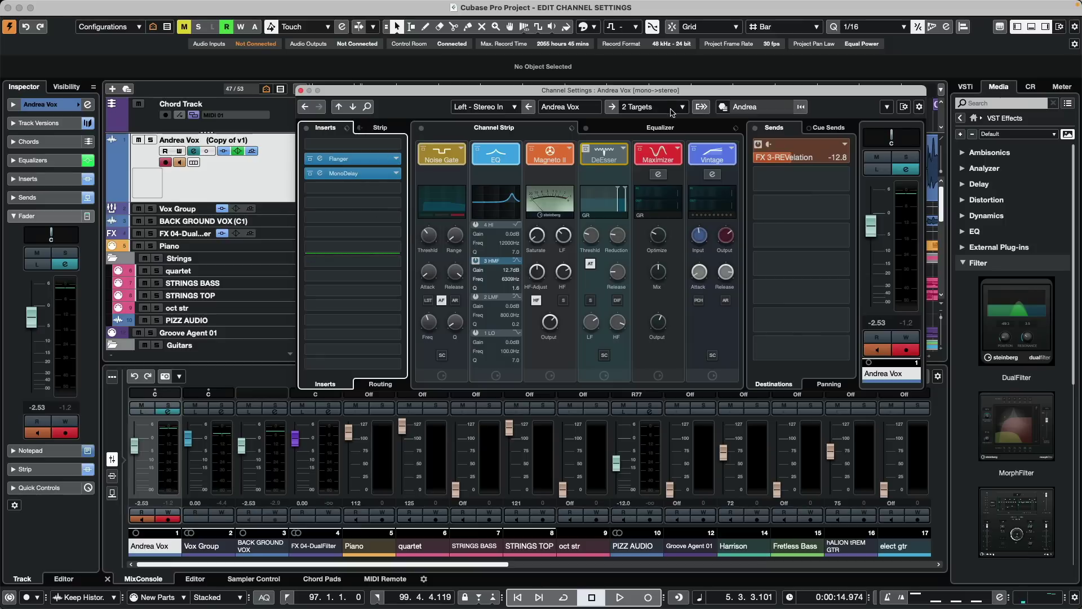
Step: Move Andrea Vox's band 3 peak to about 2.6 kHz with 13.1 dB gain
click(664, 129)
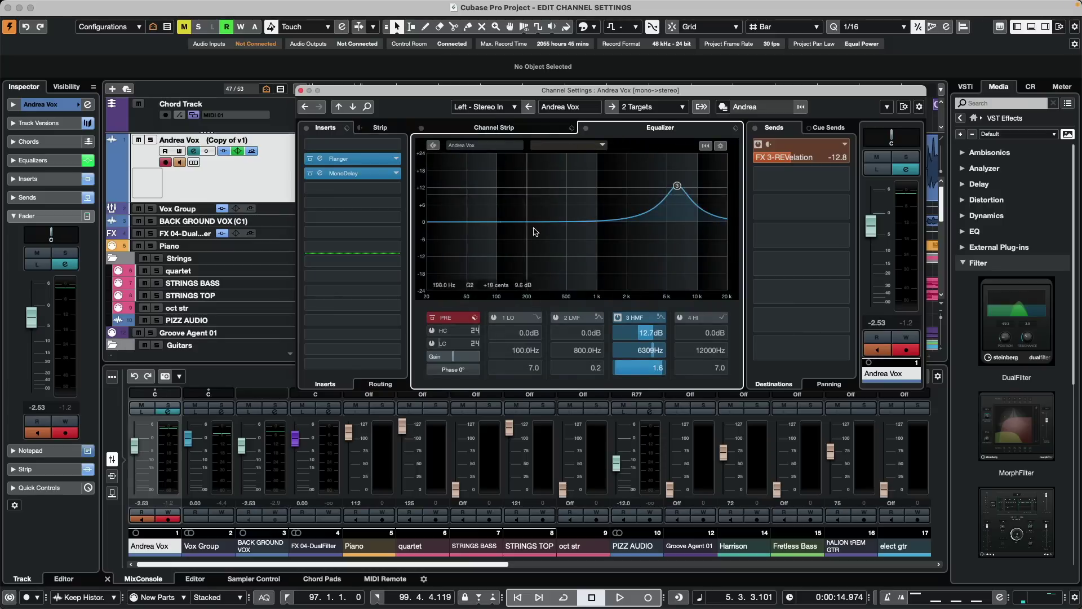
drag(677, 186, 639, 188)
drag(637, 334, 641, 338)
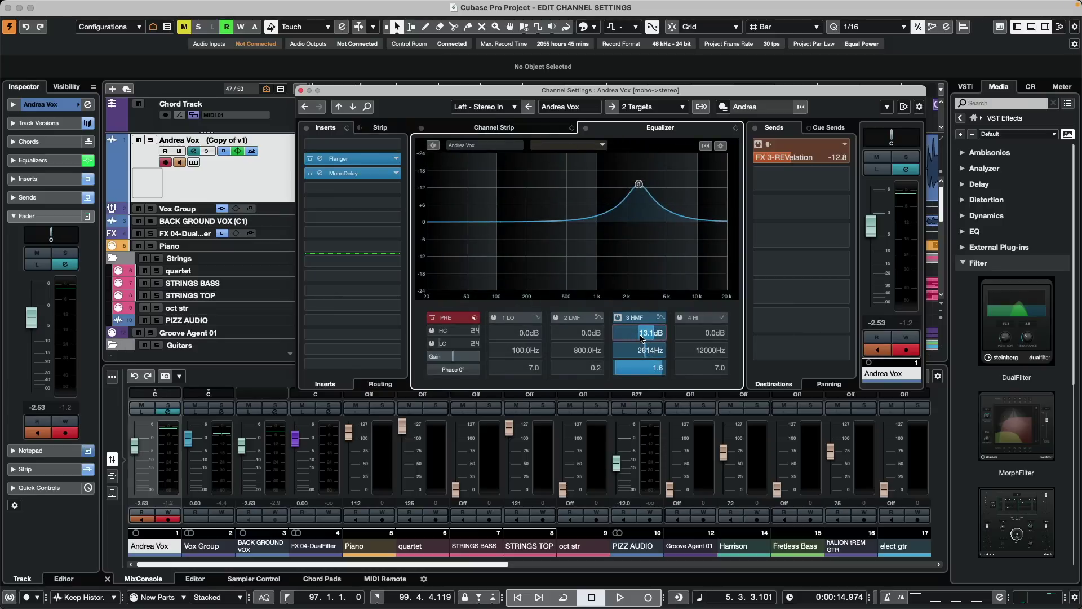
Step: Enable the high EQ band and switch band controls between knobs, hidden and sliders
click(721, 146)
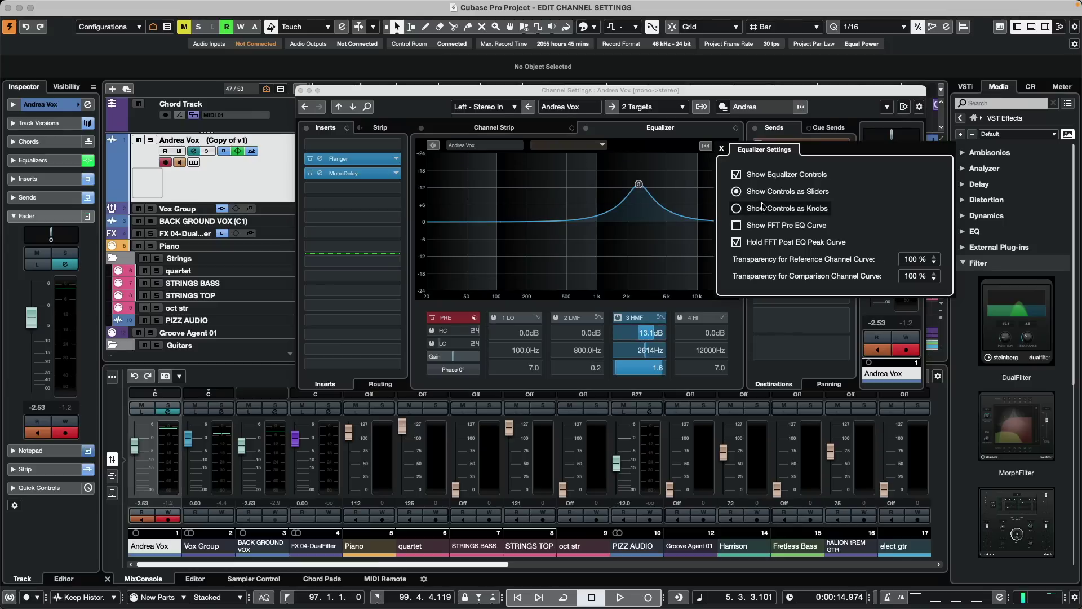
click(698, 183)
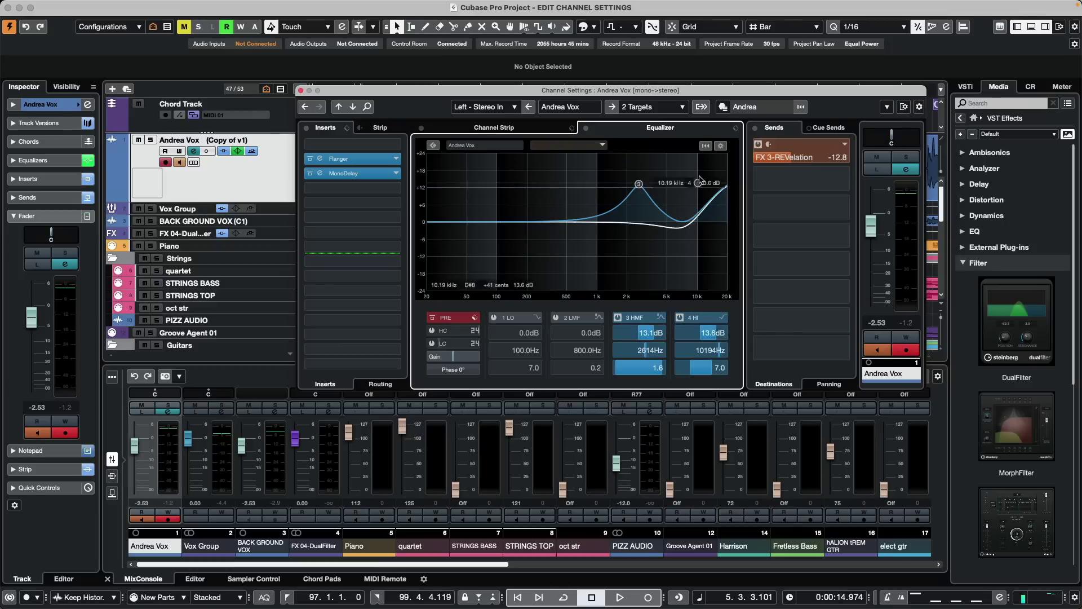
click(722, 146)
click(739, 208)
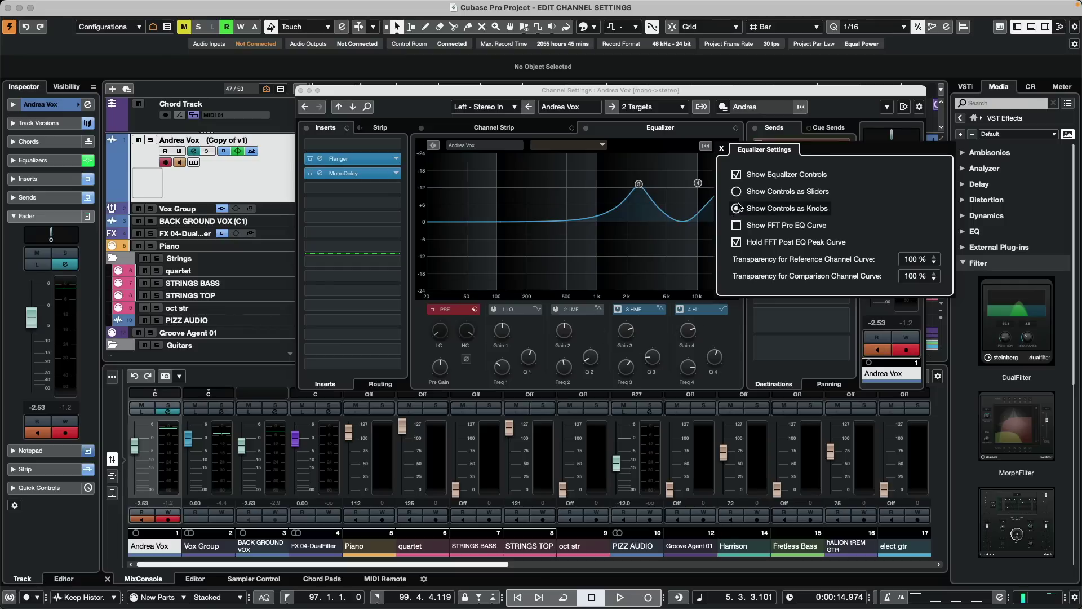
click(736, 174)
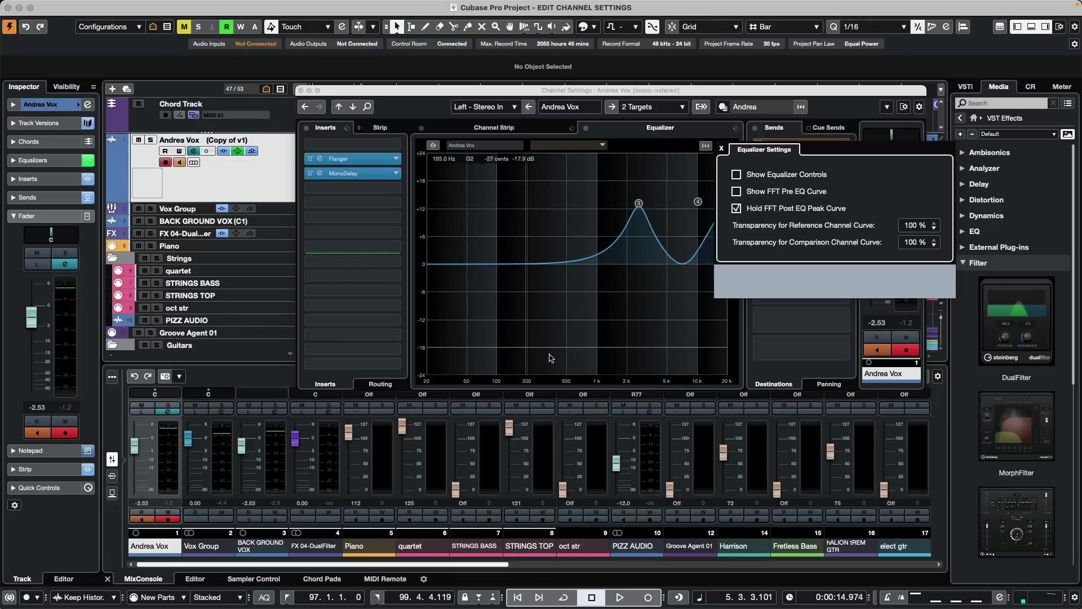
click(736, 174)
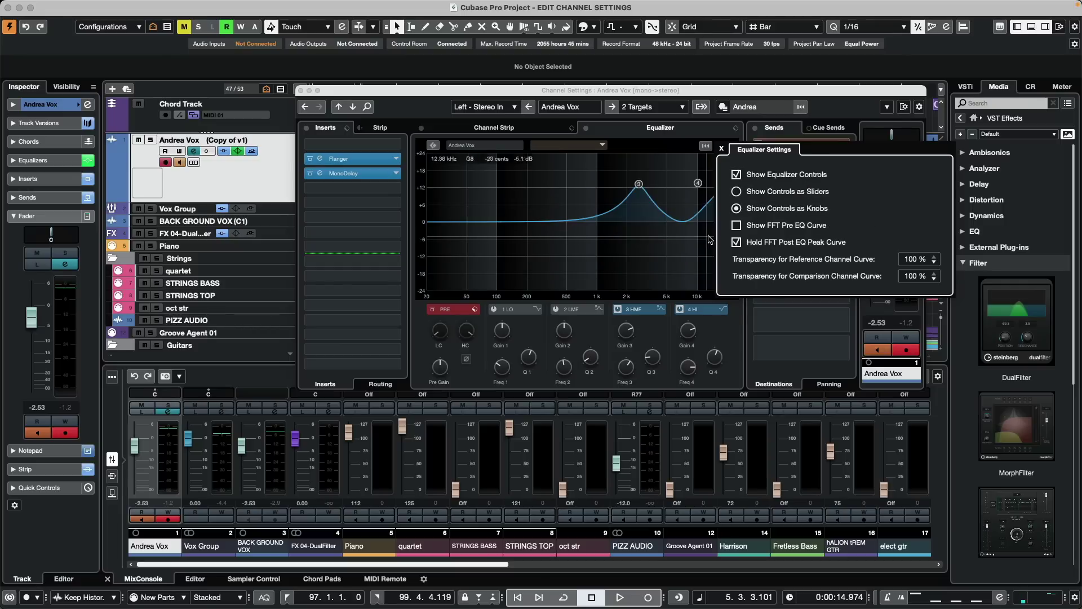
click(737, 191)
Step: Try a band 2 cut near 1.8 kHz, reset the extra bands, and nudge band 3 lower
click(623, 246)
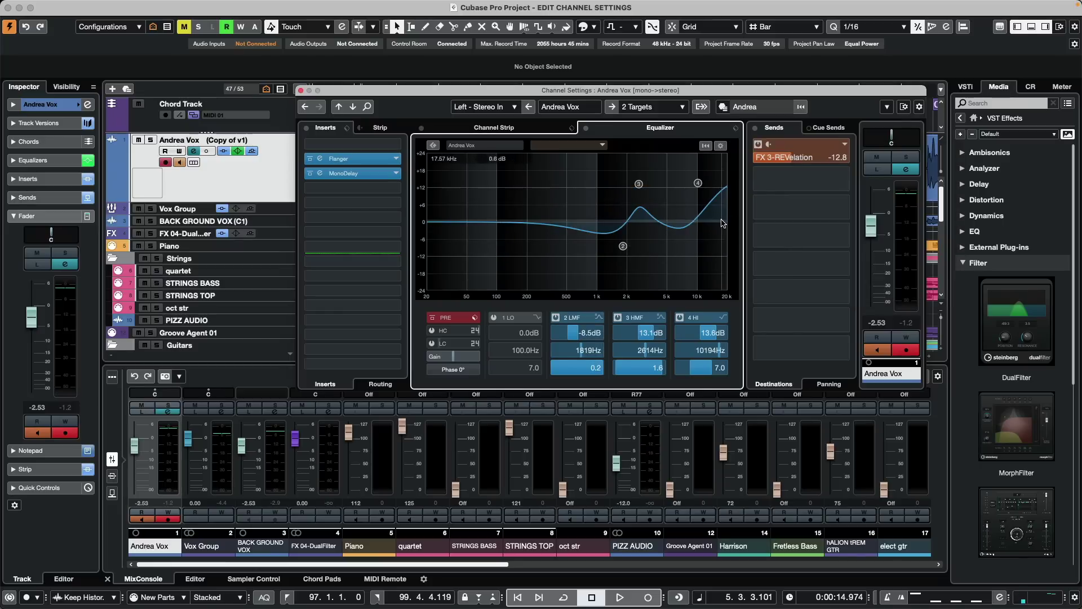
alt+click(623, 246)
alt+click(698, 183)
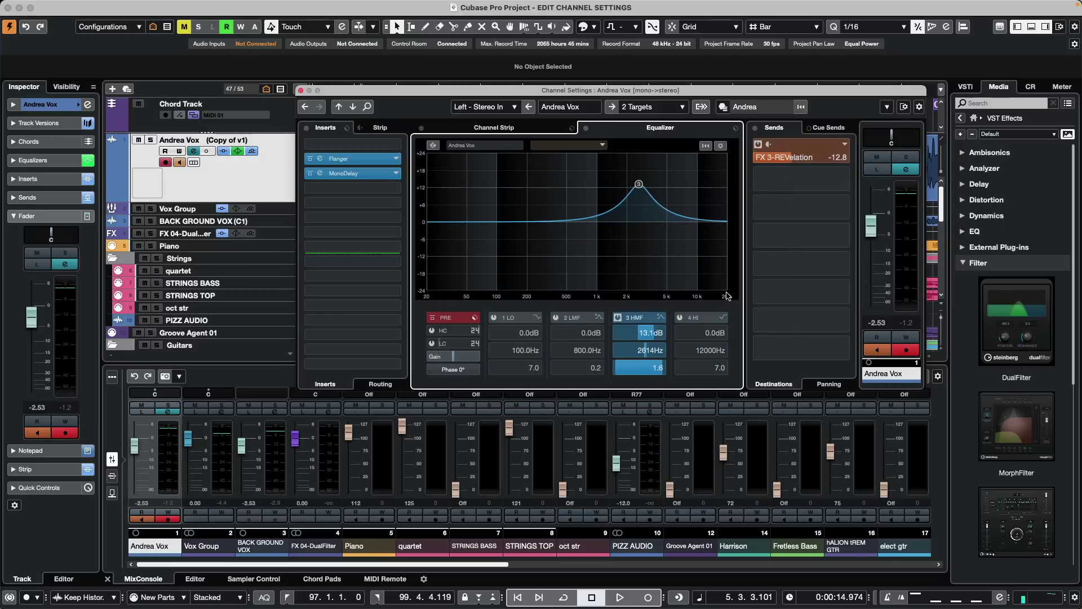
drag(639, 188, 642, 188)
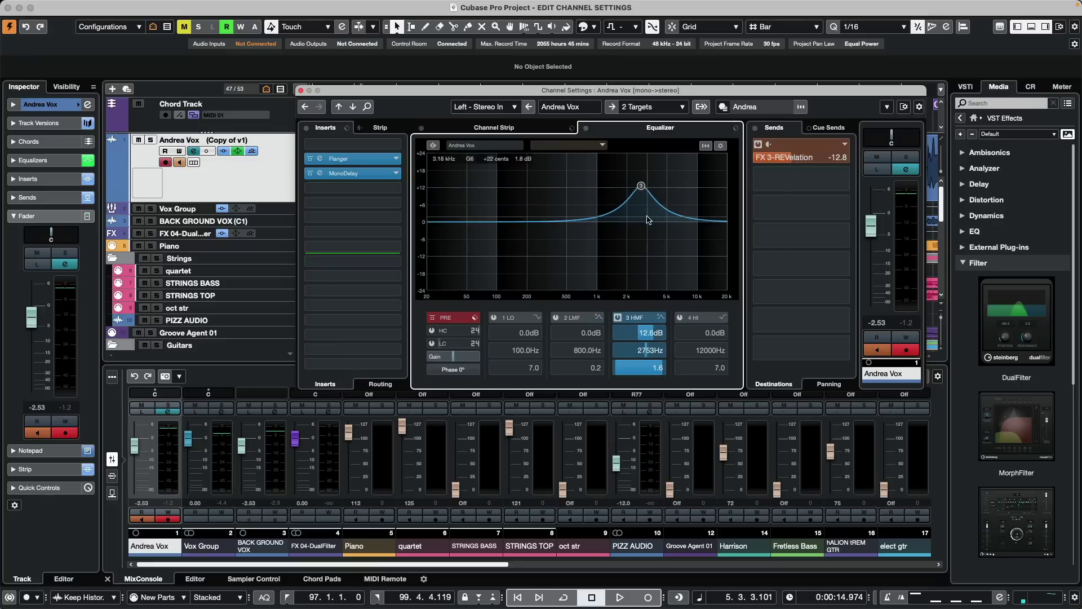
Step: Invert band 3 into a 12.6 dB boost and copy the band's settings
right_click(641, 186)
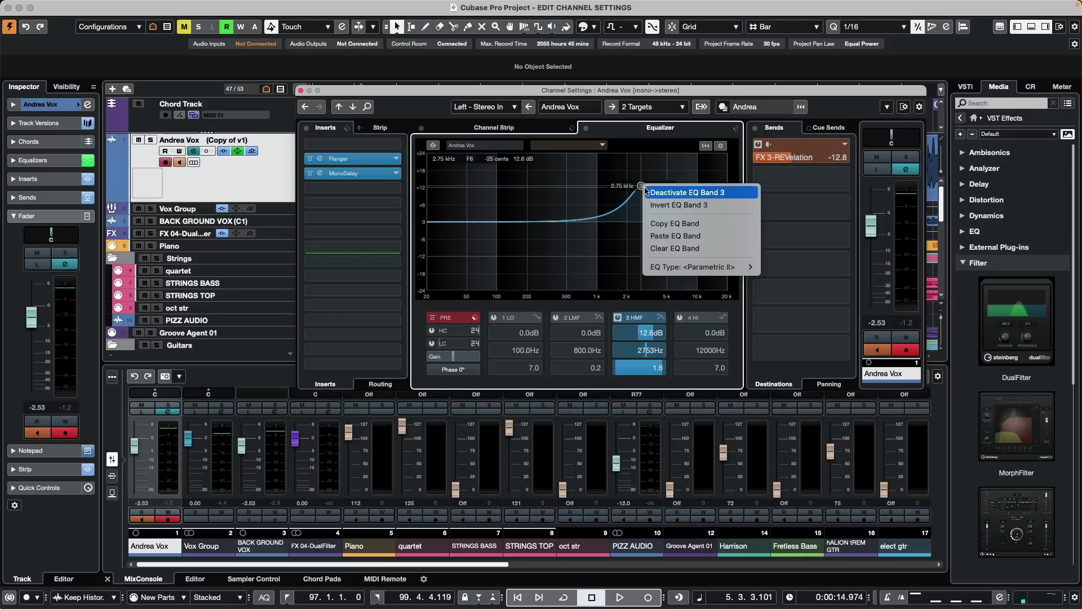
click(674, 206)
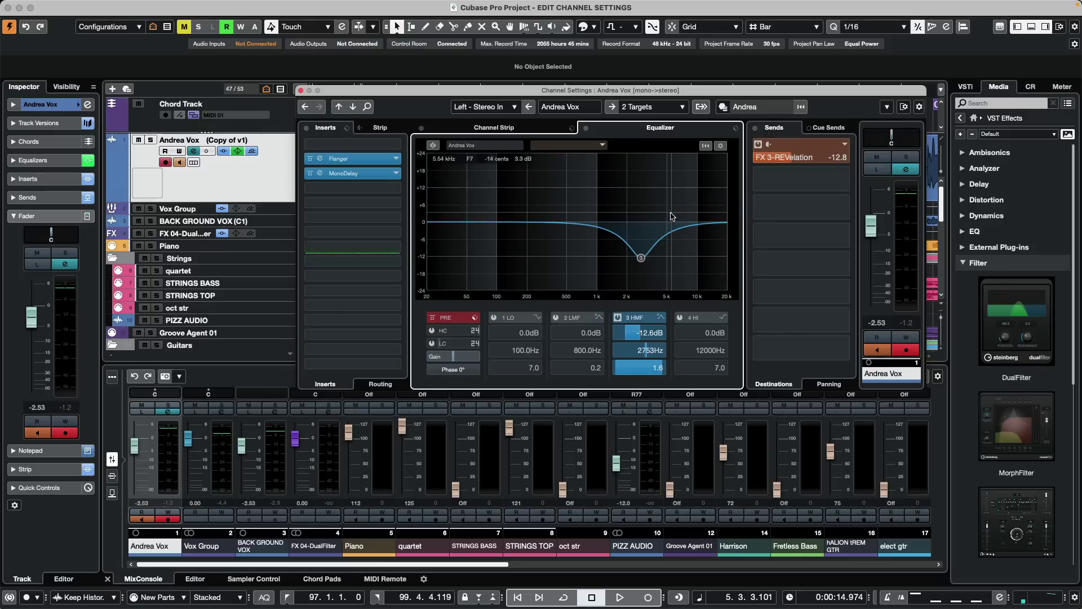
right_click(643, 260)
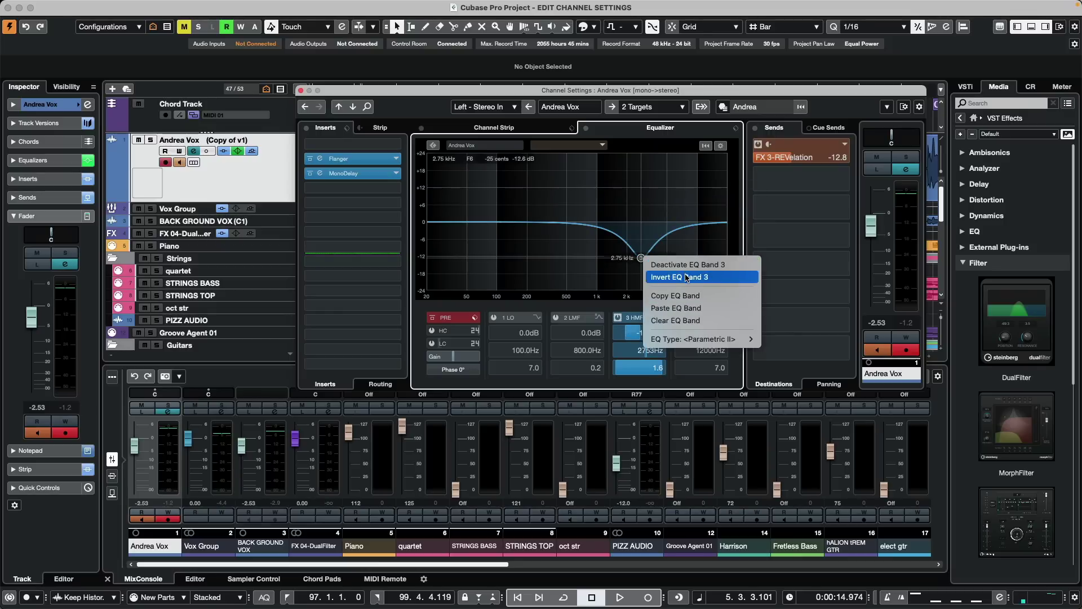
click(686, 277)
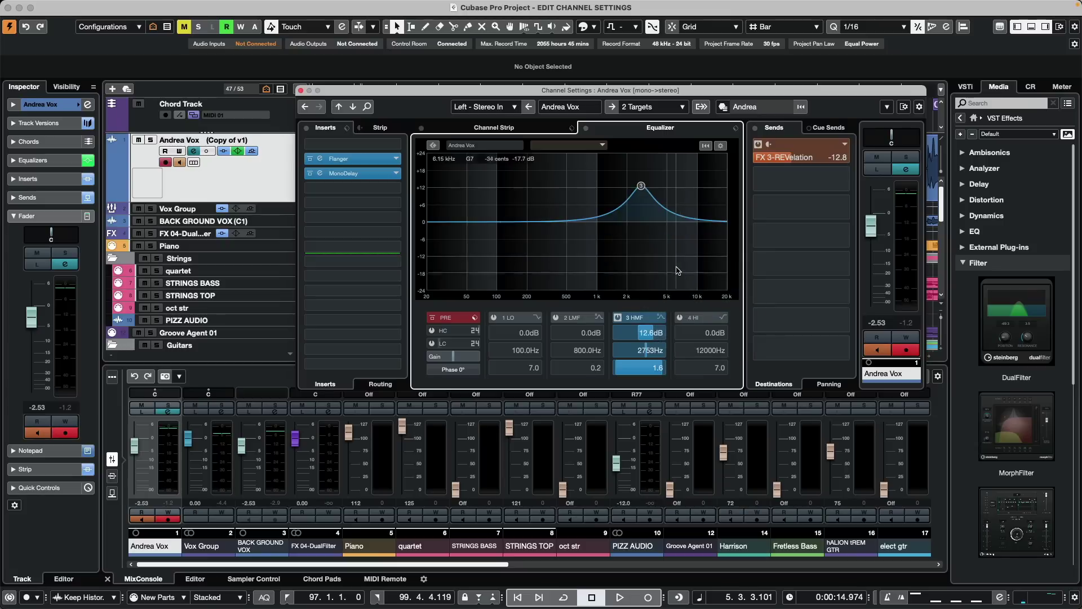
right_click(641, 186)
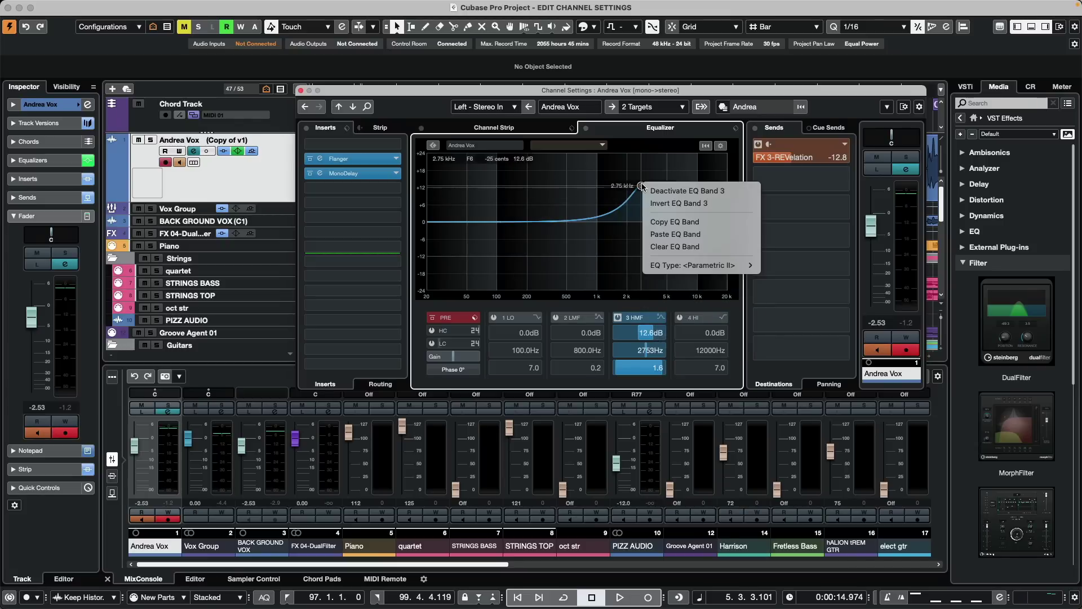
click(666, 222)
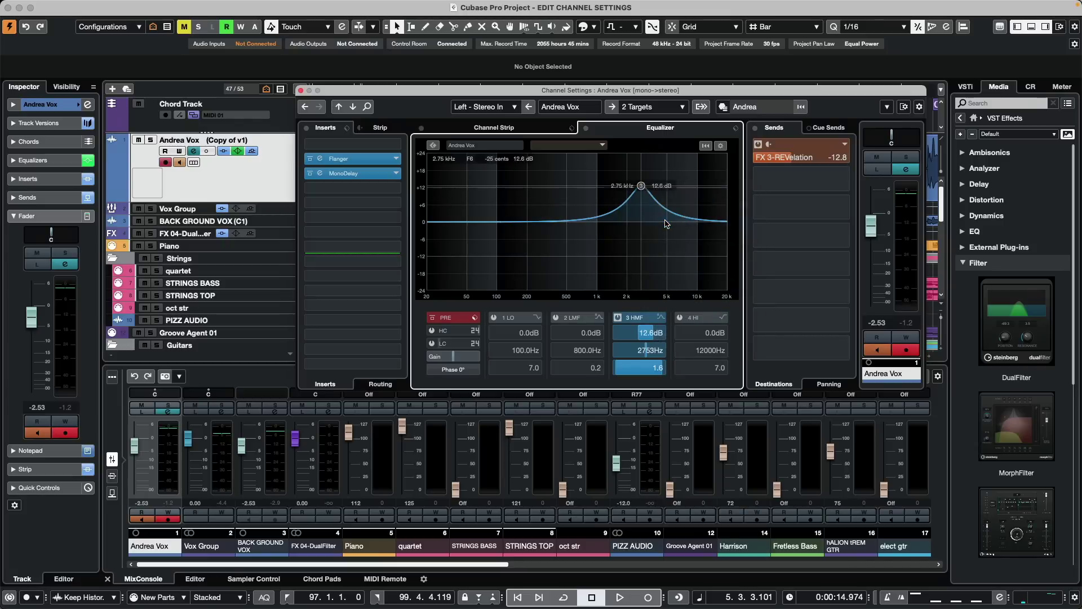
Step: Paste the band into Vox Group's EQ, switch its band 3 off, and return to Andrea Vox
click(352, 107)
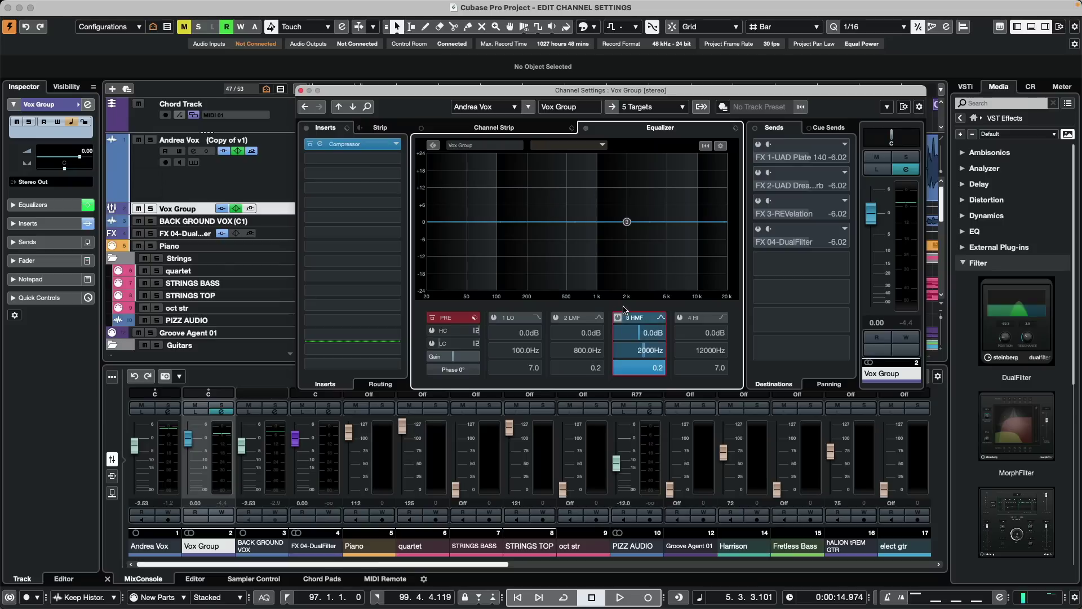
right_click(627, 222)
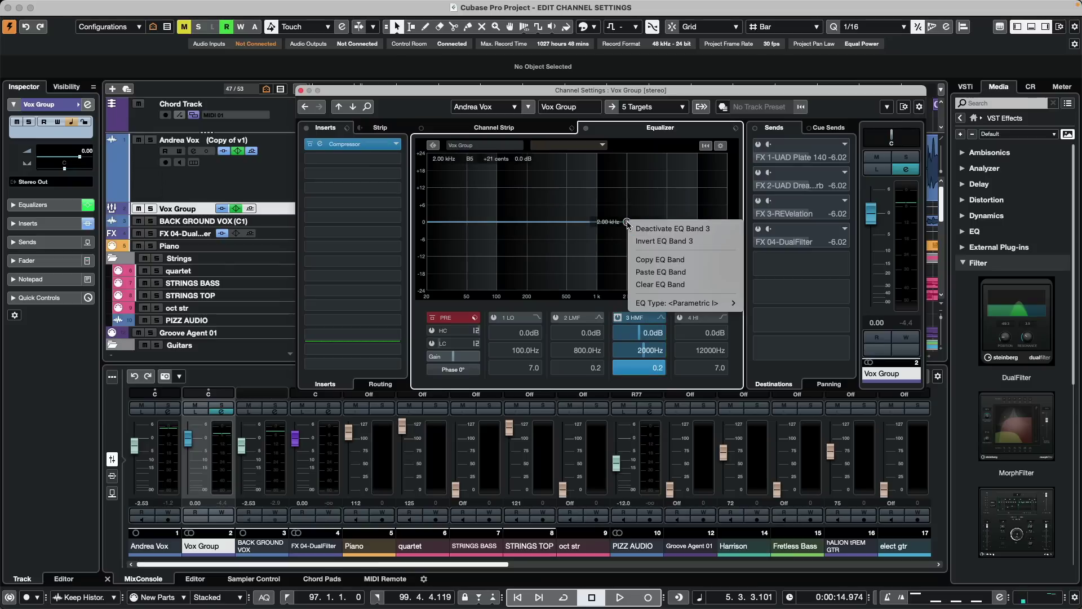
click(661, 272)
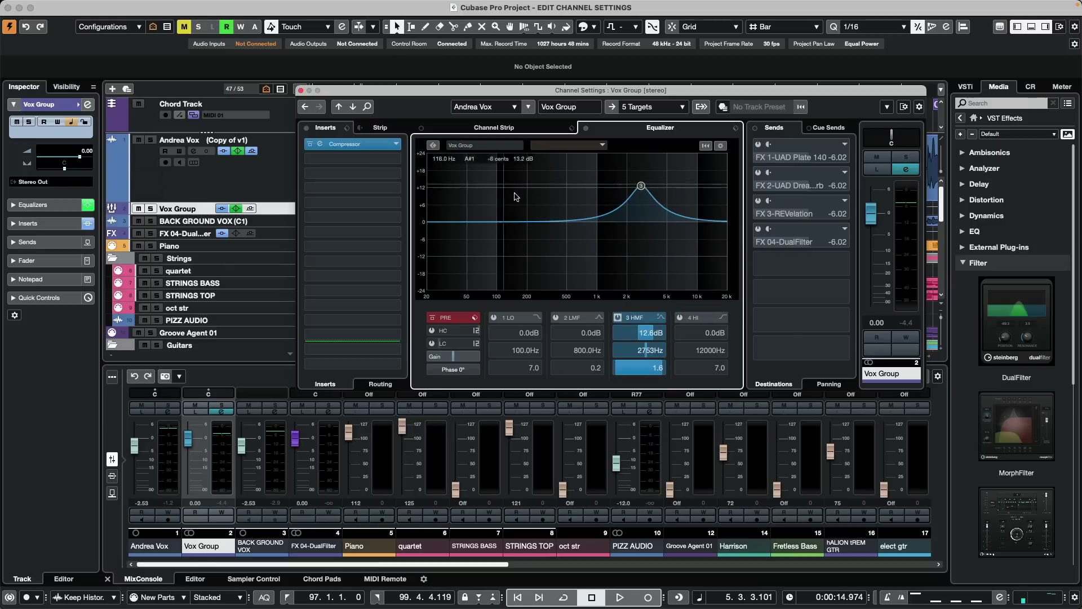
click(617, 318)
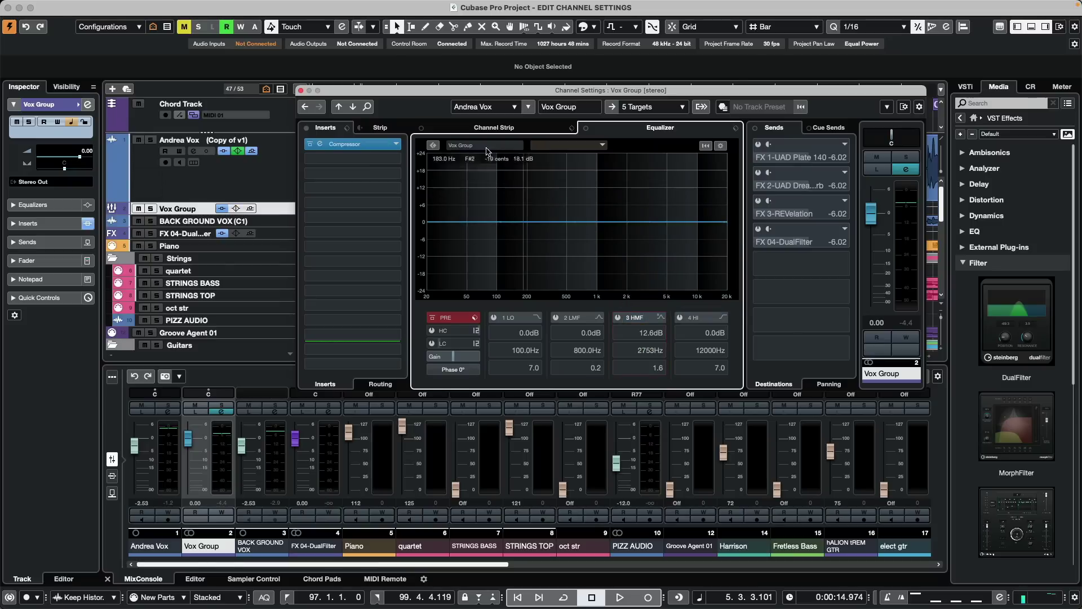
click(344, 107)
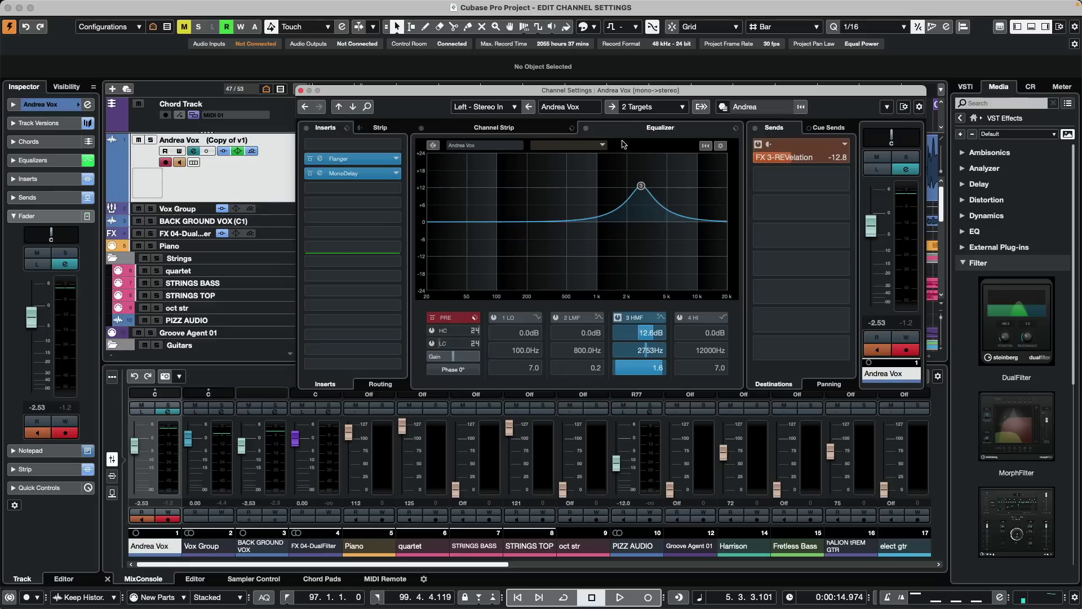
Step: Drag band 3 around the graph, settling on a 10.2 dB peak at 2125 Hz, Q 4.7
mouse_move(641, 186)
mouse_down()
mouse_move(581, 193)
mouse_move(622, 195)
mouse_up()
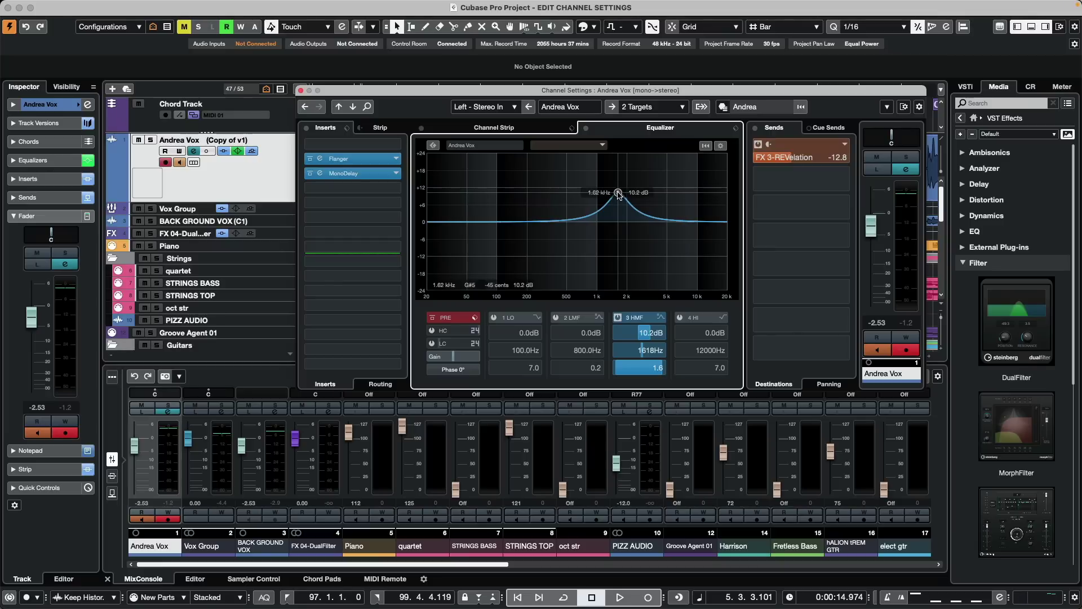
drag(618, 192, 582, 195)
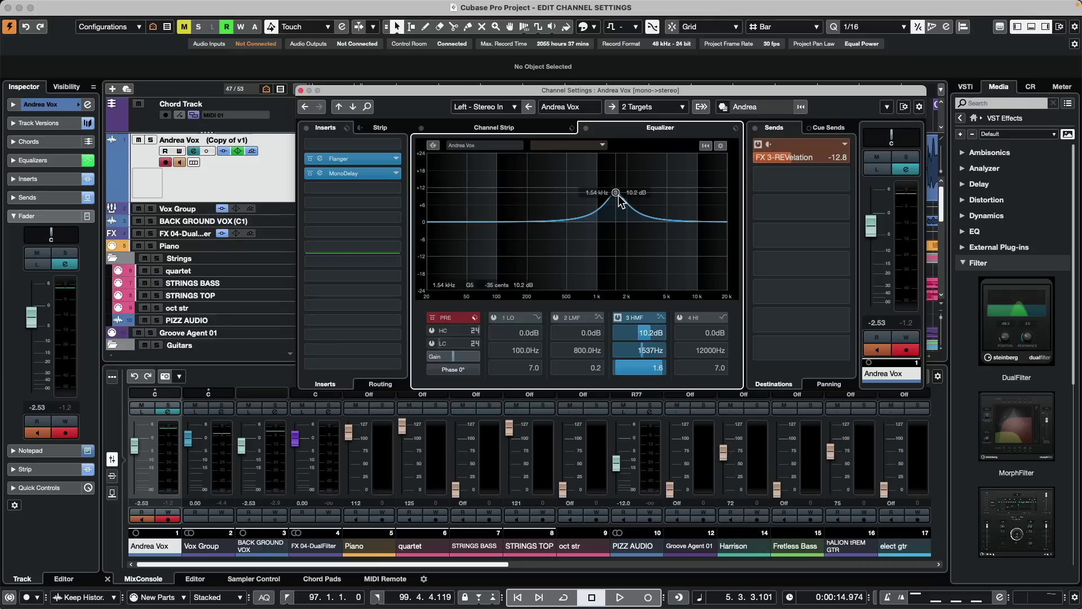
drag(618, 195, 628, 254)
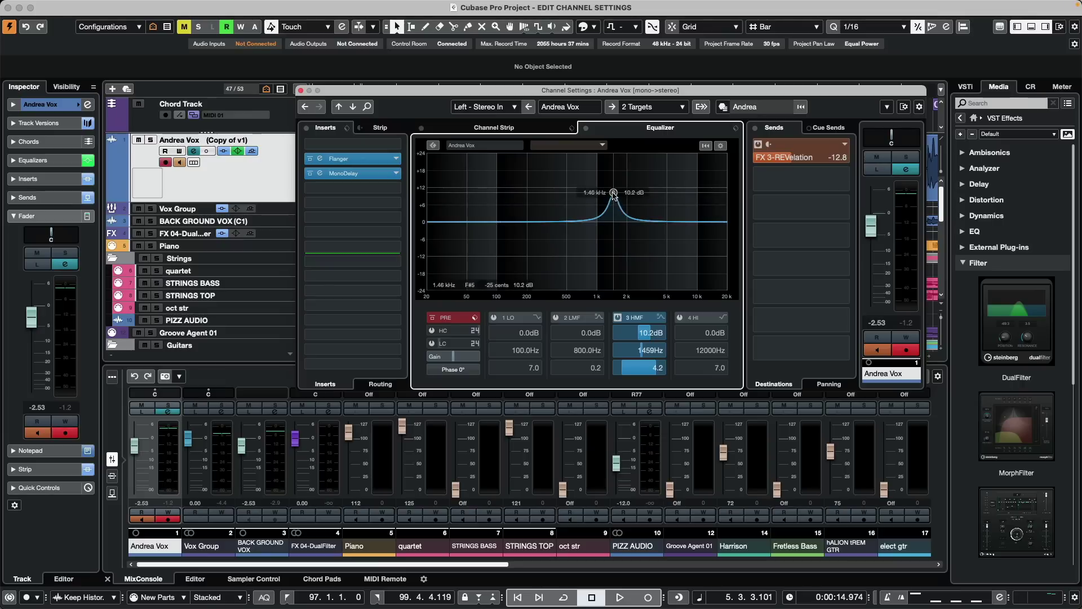
mouse_move(613, 193)
mouse_down()
mouse_move(641, 195)
mouse_move(630, 194)
mouse_up()
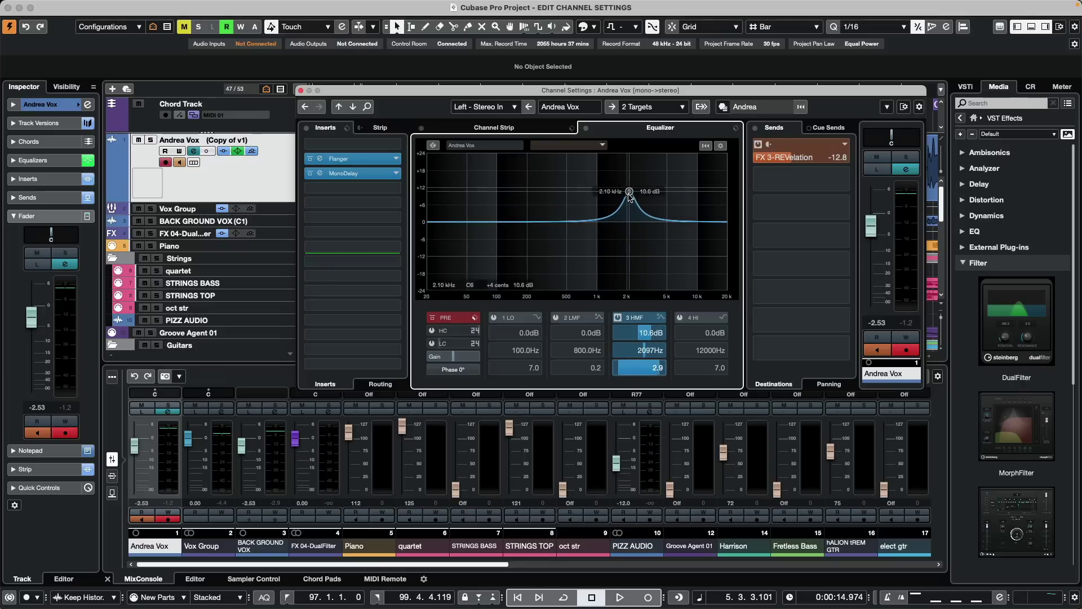
drag(630, 193, 630, 194)
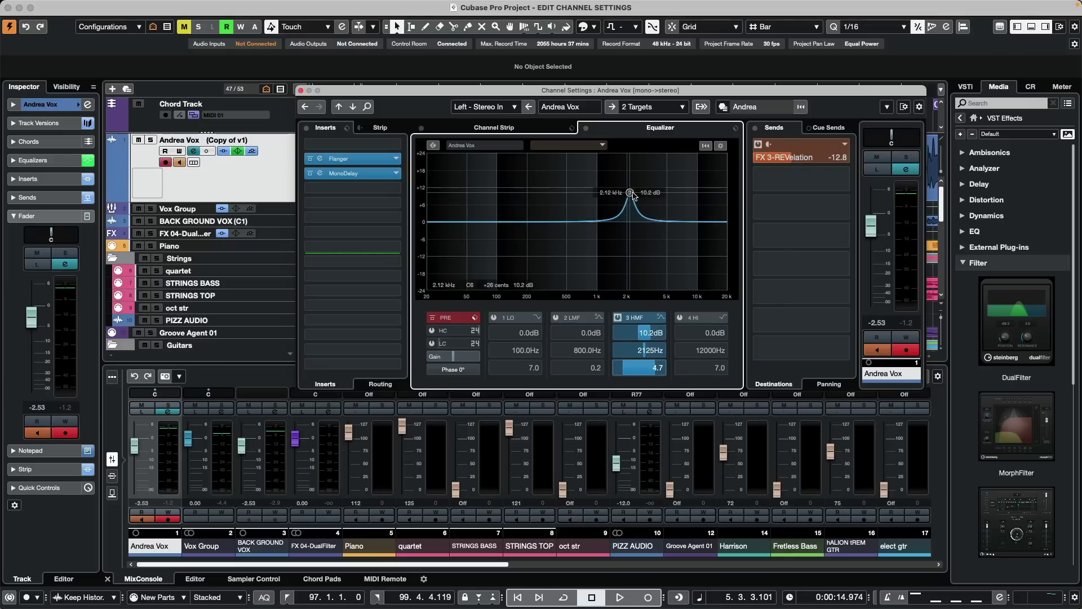
Step: On Vox Group, enable the high band at about 2070 Hz with 8 dB gain
click(353, 107)
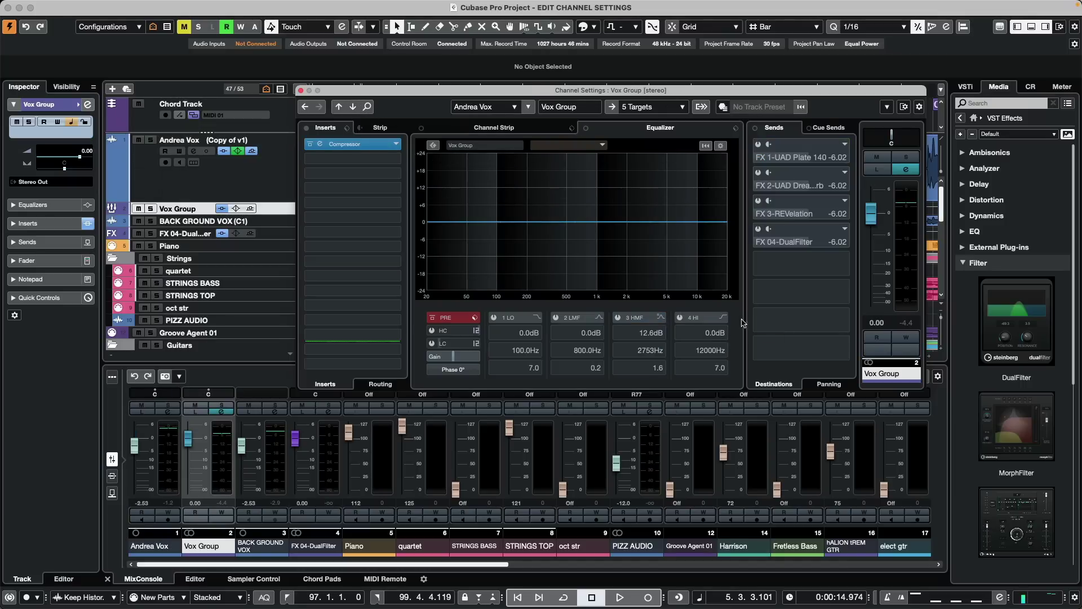
click(661, 318)
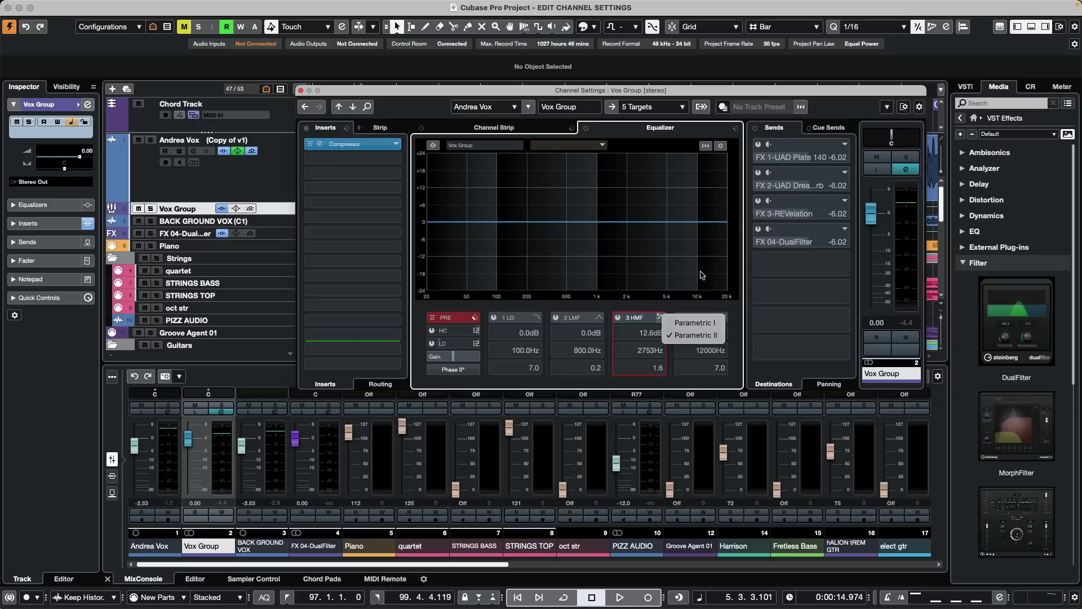
click(687, 313)
click(681, 319)
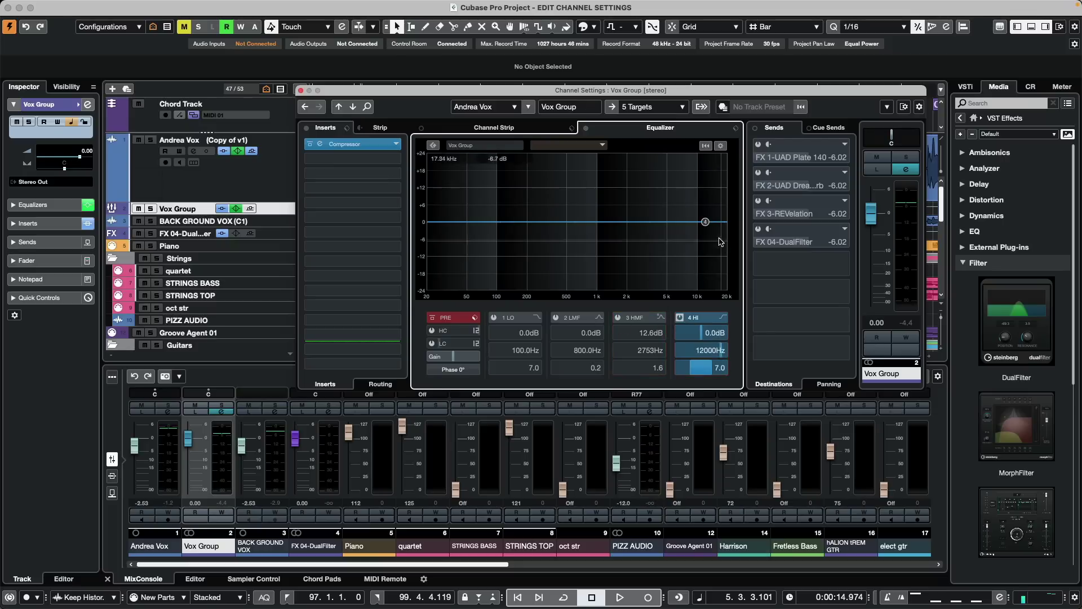
drag(707, 222, 629, 219)
scroll(715, 339, up, 6)
Step: Try the high band as a parametric peak, a high shelf and another filter type
click(723, 317)
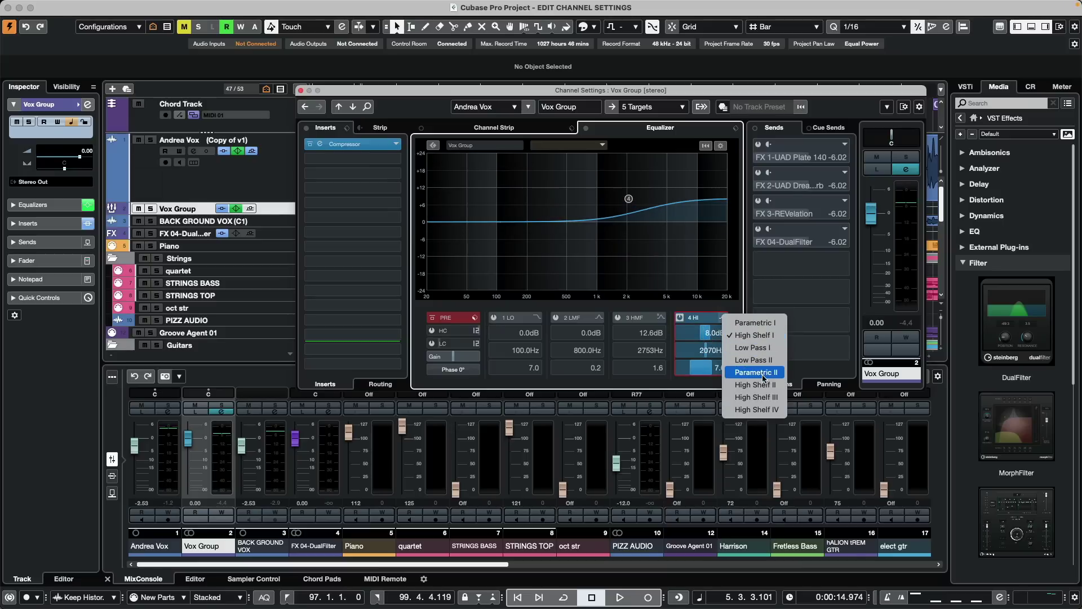
click(769, 324)
click(724, 319)
click(750, 335)
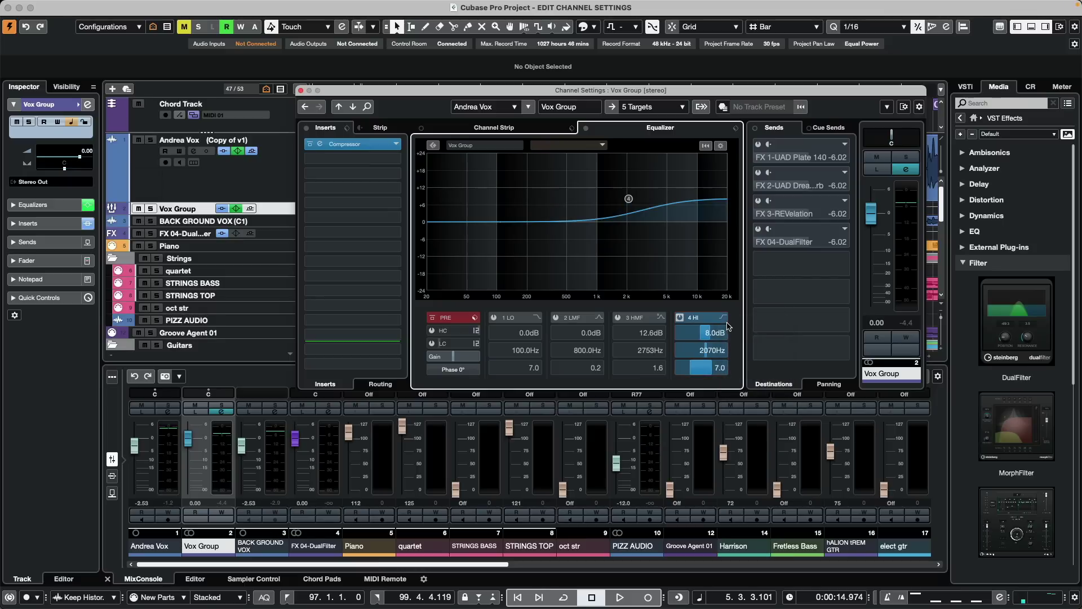
click(725, 320)
click(752, 387)
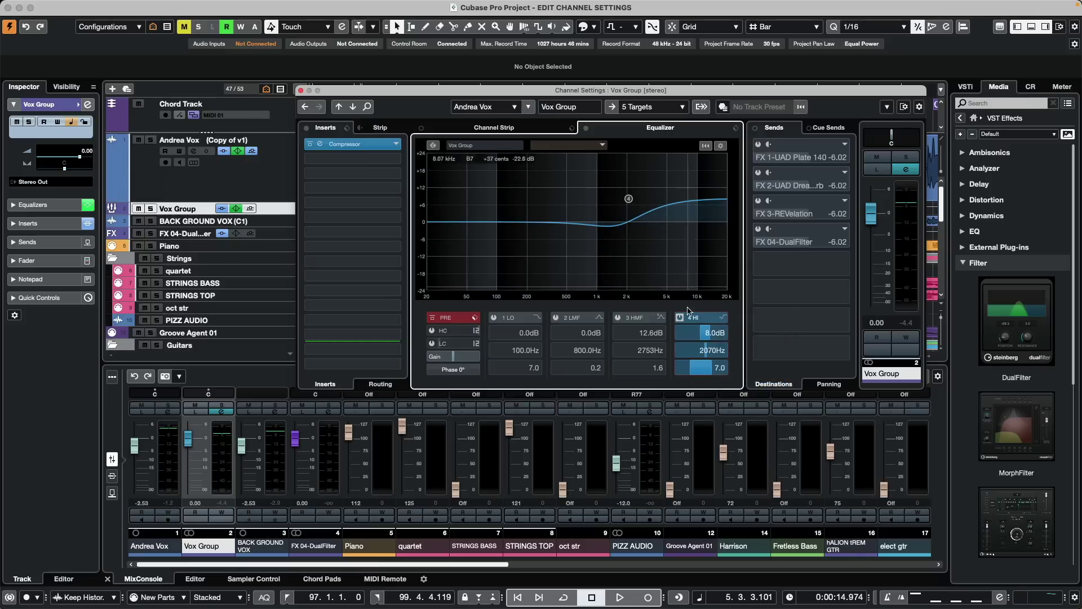
Step: Cycle the high band through High Shelf III and IV, settling on Parametric I
click(722, 318)
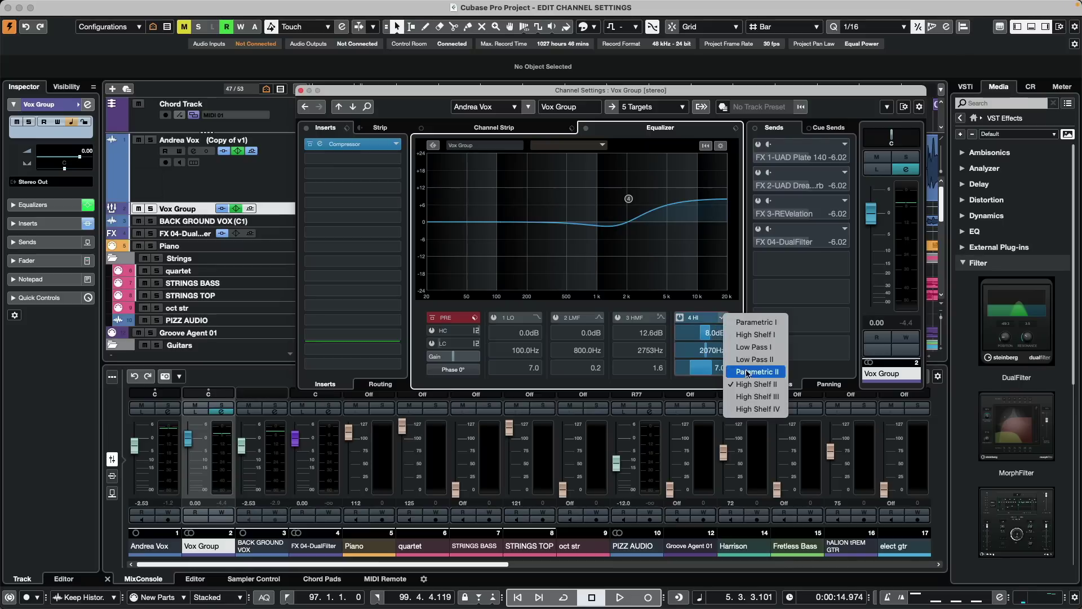
click(746, 397)
click(724, 318)
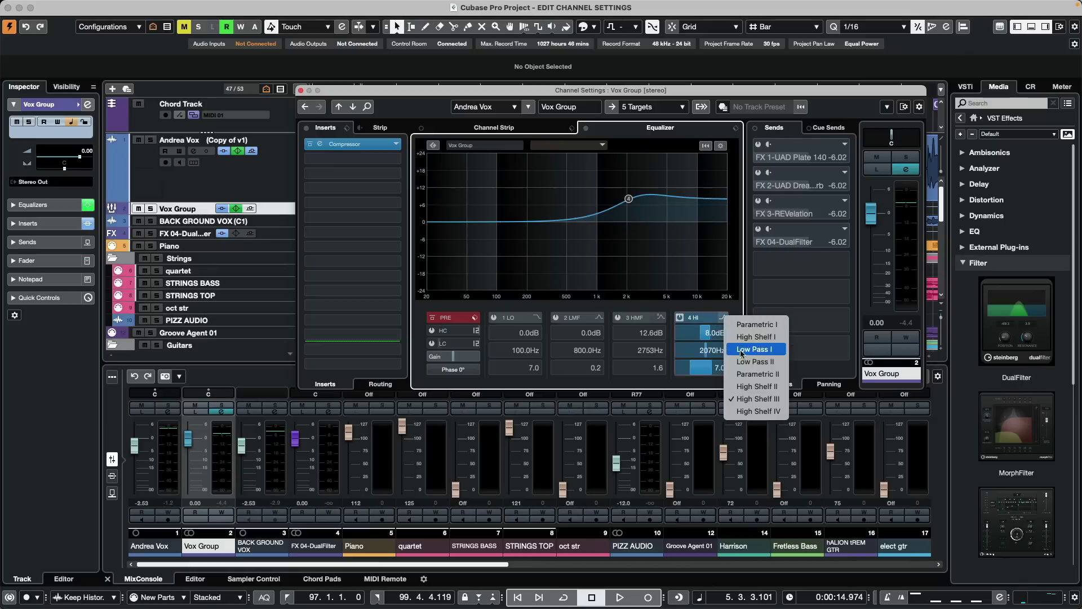
click(752, 379)
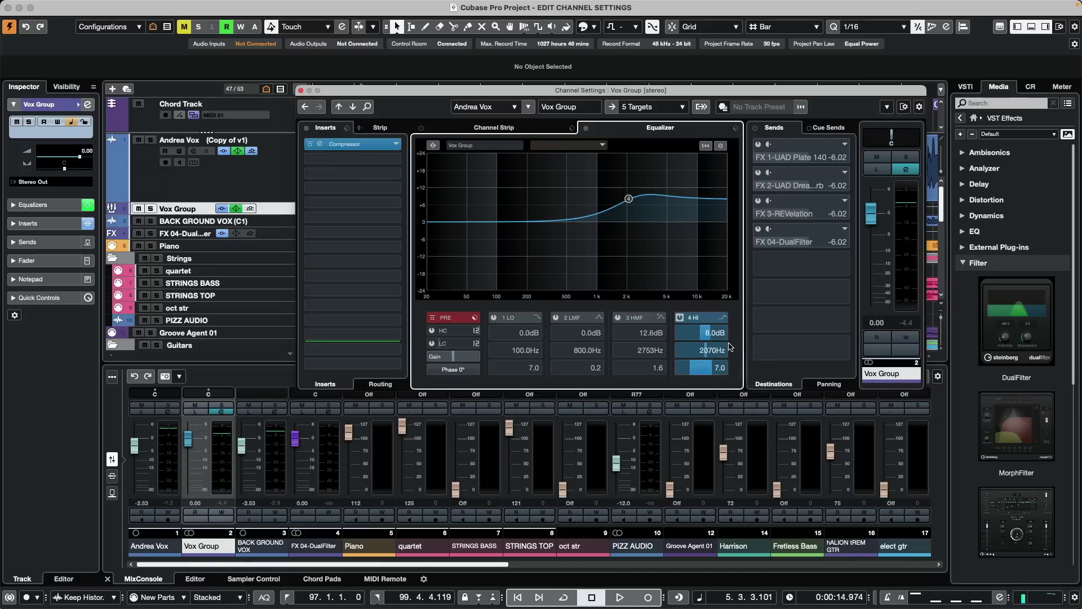
click(724, 318)
click(749, 412)
click(724, 319)
click(745, 326)
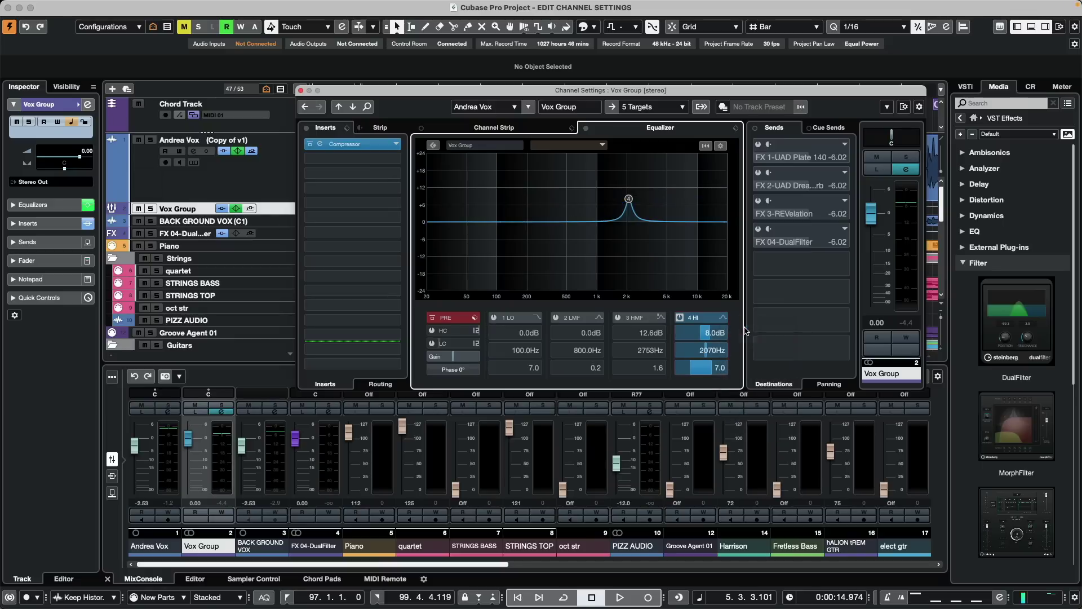
Step: Back on Andrea Vox, compare its EQ against the TG3 Front channel with playback running
click(338, 107)
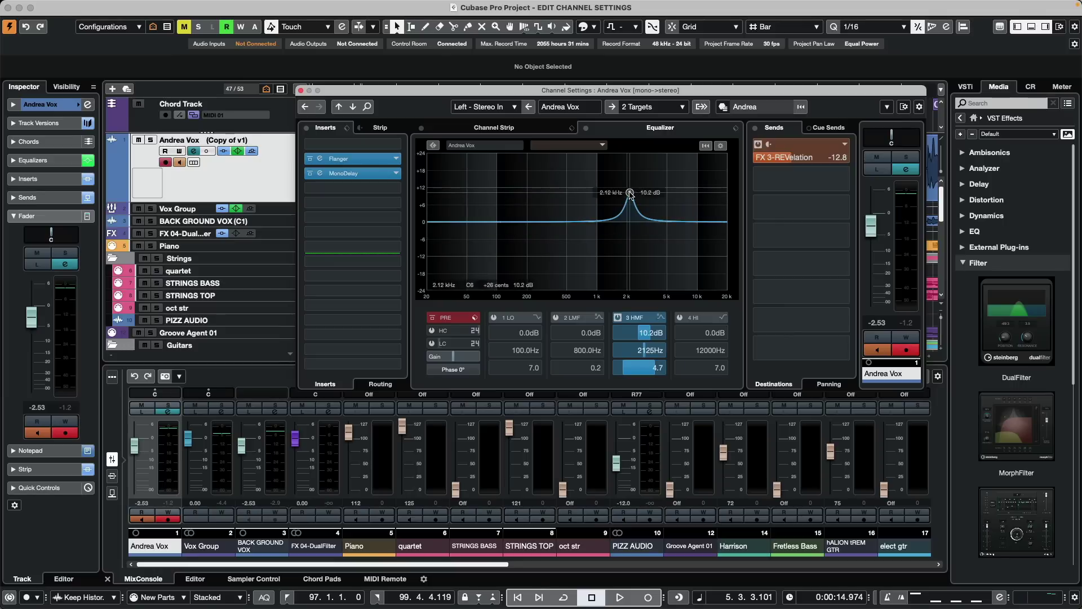
drag(630, 192, 638, 191)
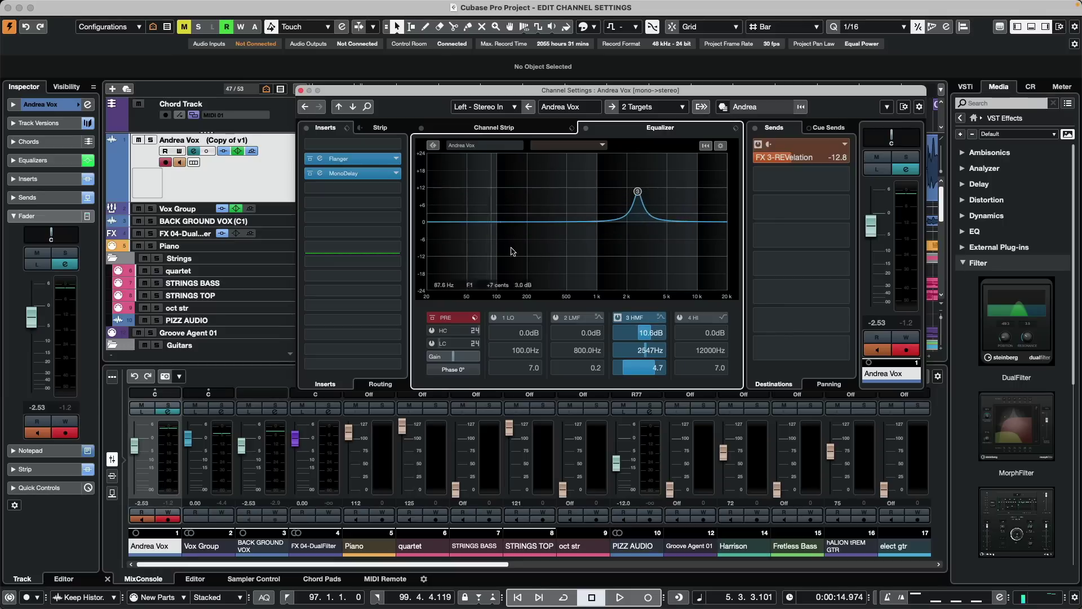
click(433, 146)
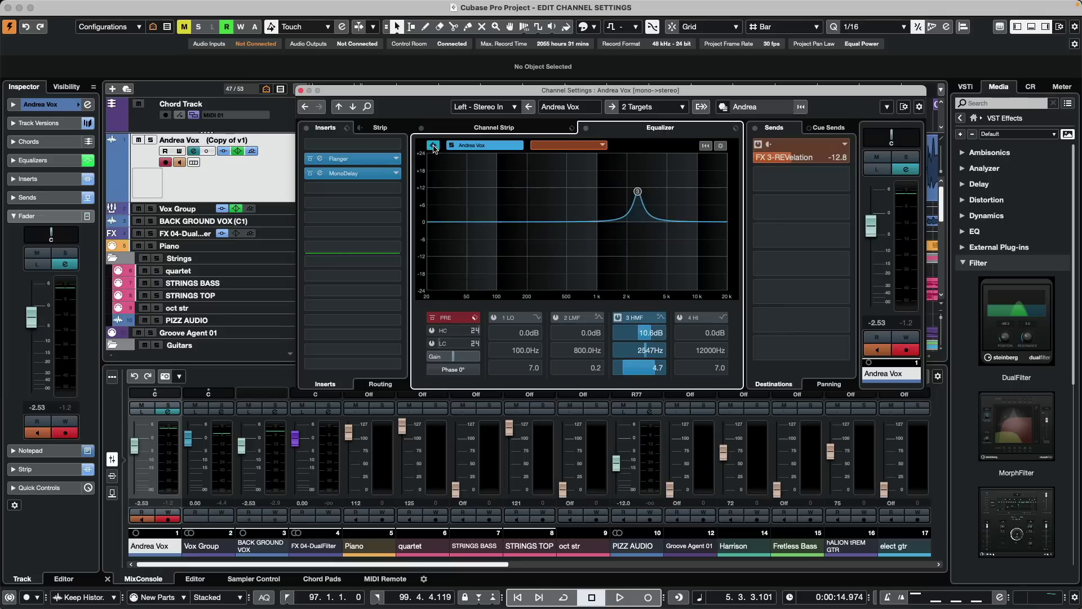
click(603, 146)
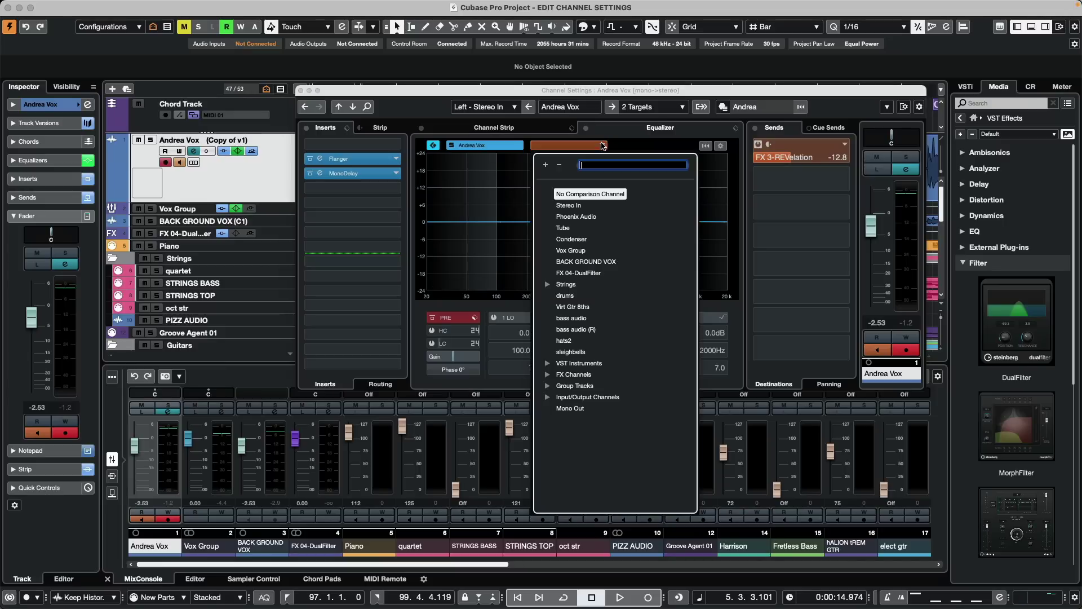
click(547, 364)
click(554, 374)
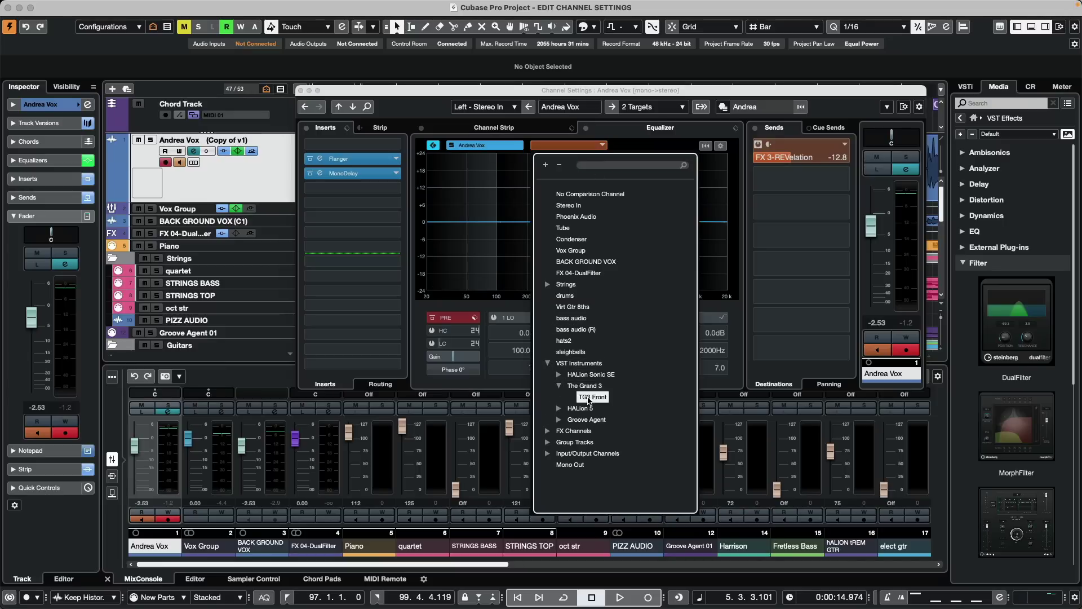
click(588, 400)
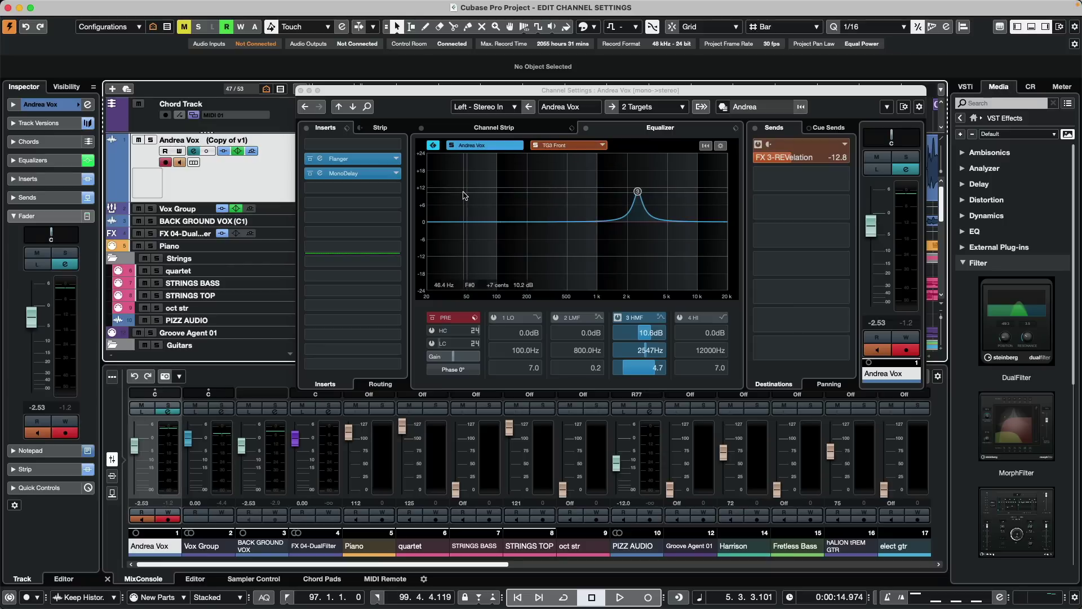
key(space)
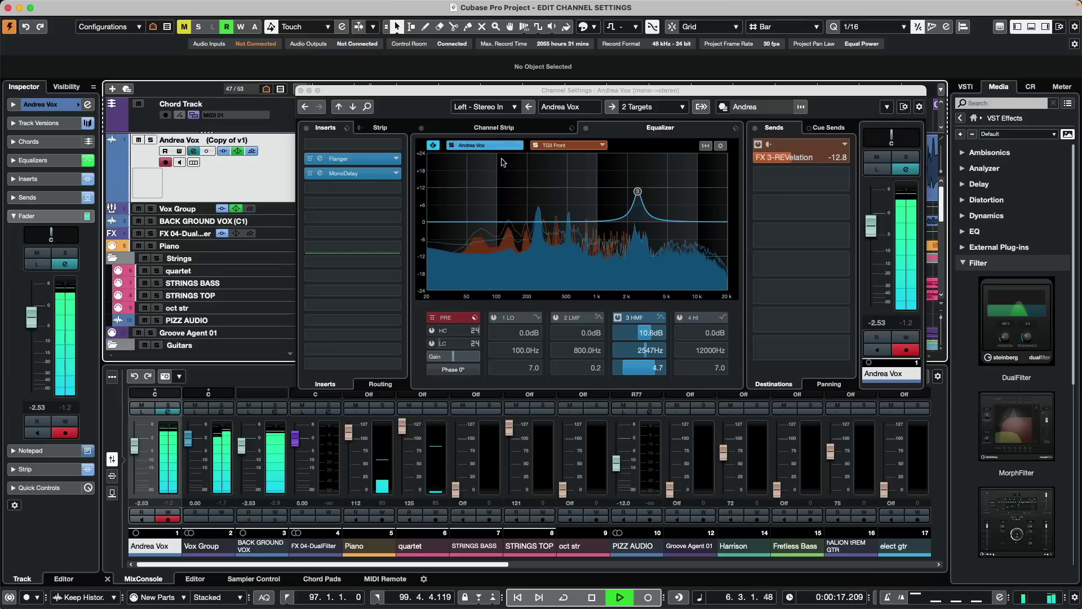
Step: Drag the vocal boost lower, view TG3 Front's settings, then return to Andrea Vox
click(622, 207)
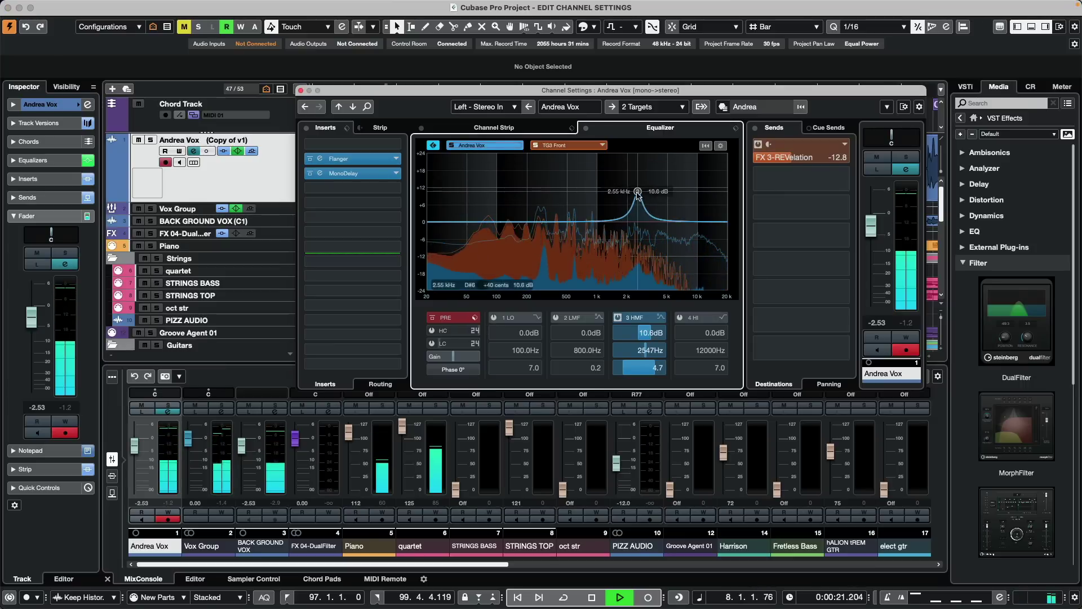
drag(638, 191, 663, 186)
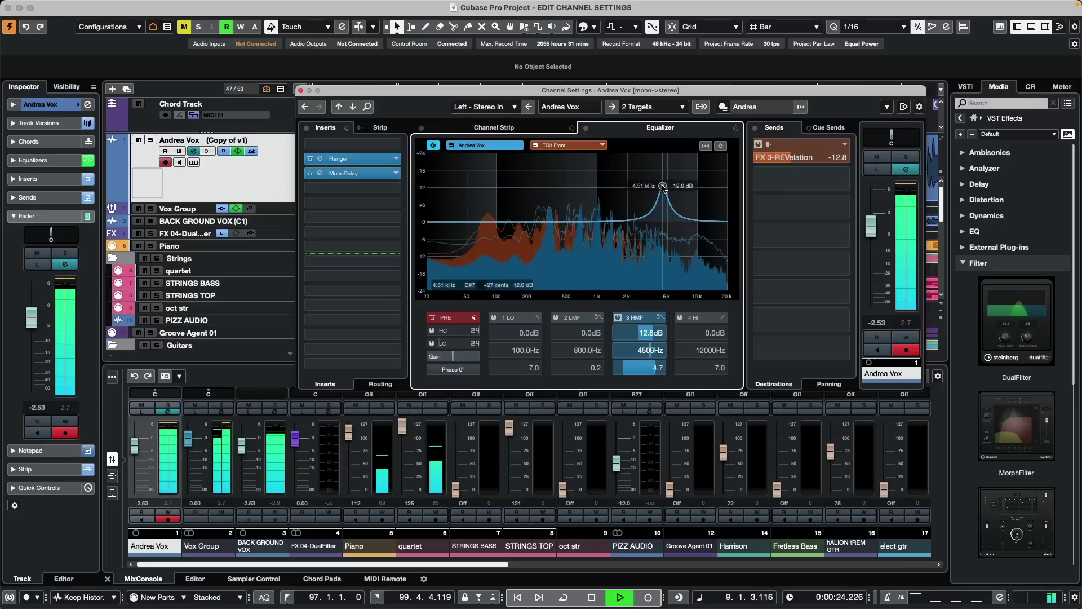
click(573, 146)
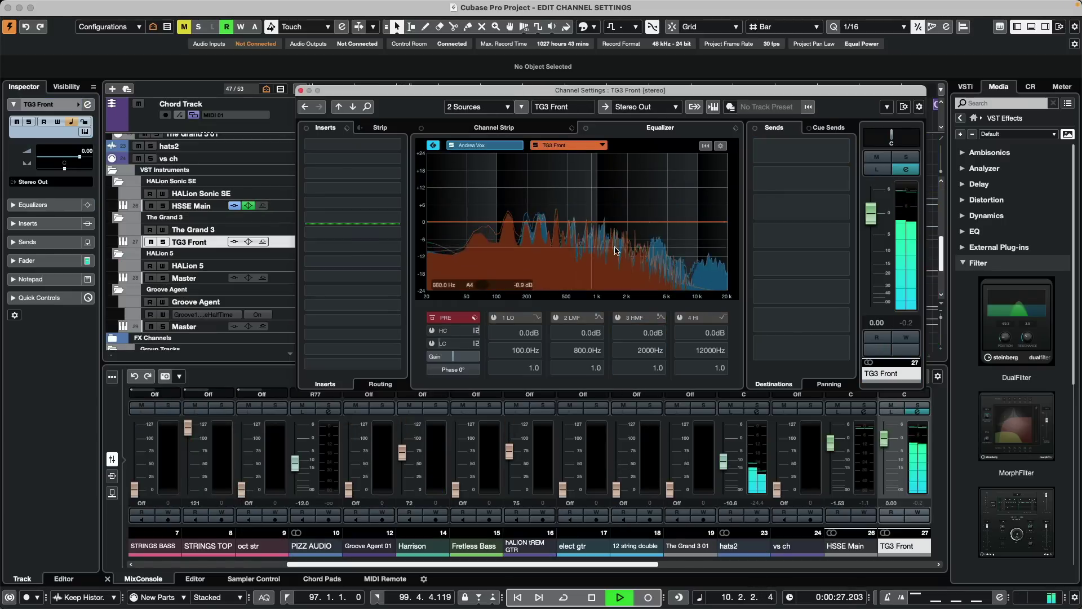
click(575, 222)
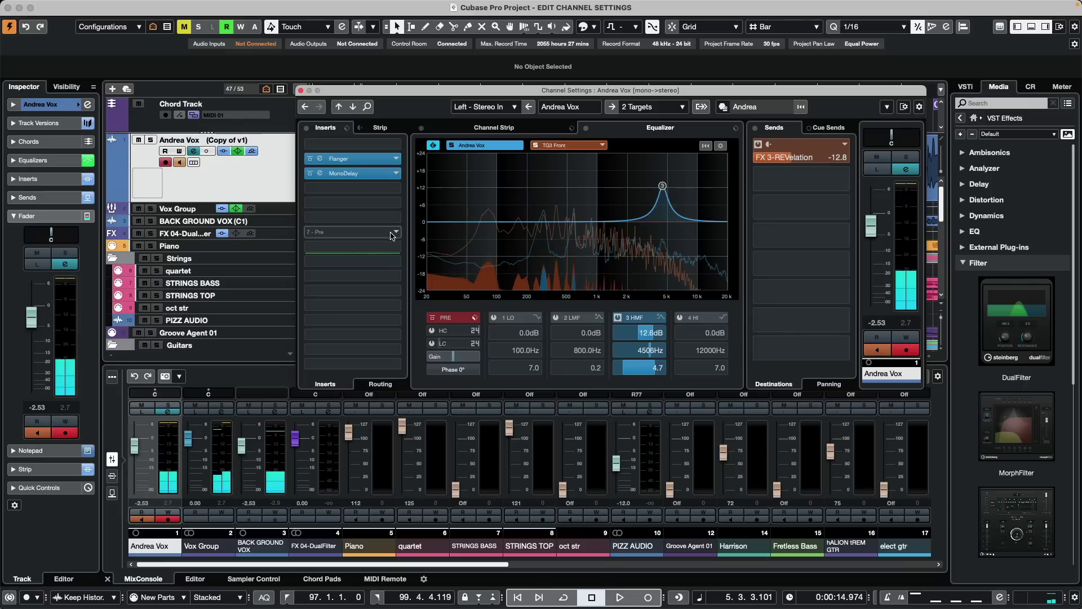
Step: Set band 3 to 12.4 dB and enter g6 as its frequency, giving 3136 Hz
mouse_move(662, 186)
mouse_down()
mouse_move(513, 186)
mouse_move(657, 187)
mouse_up()
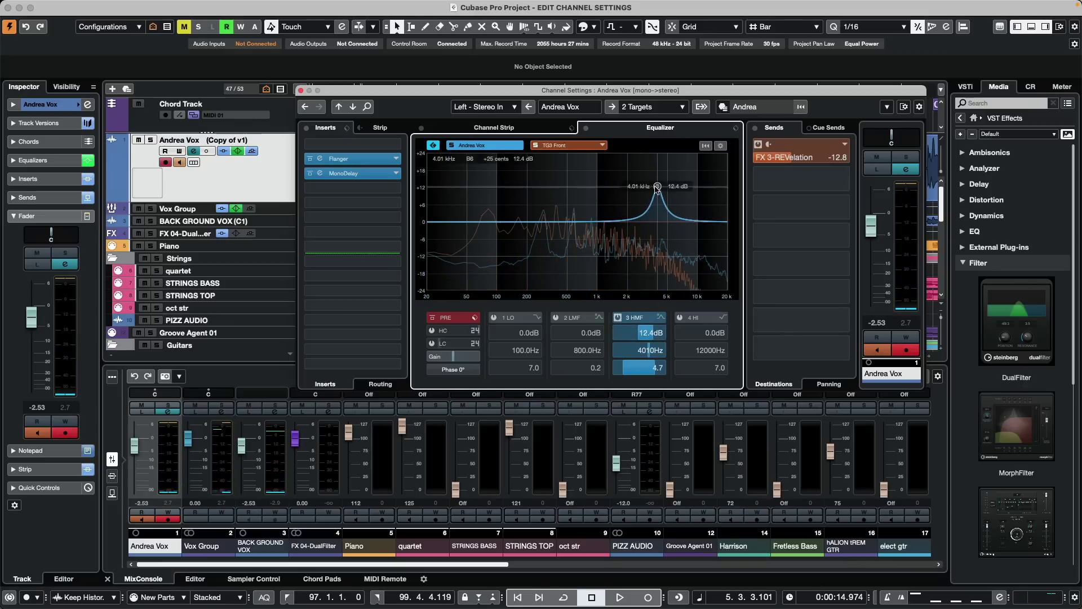
scroll(653, 350, down, 3)
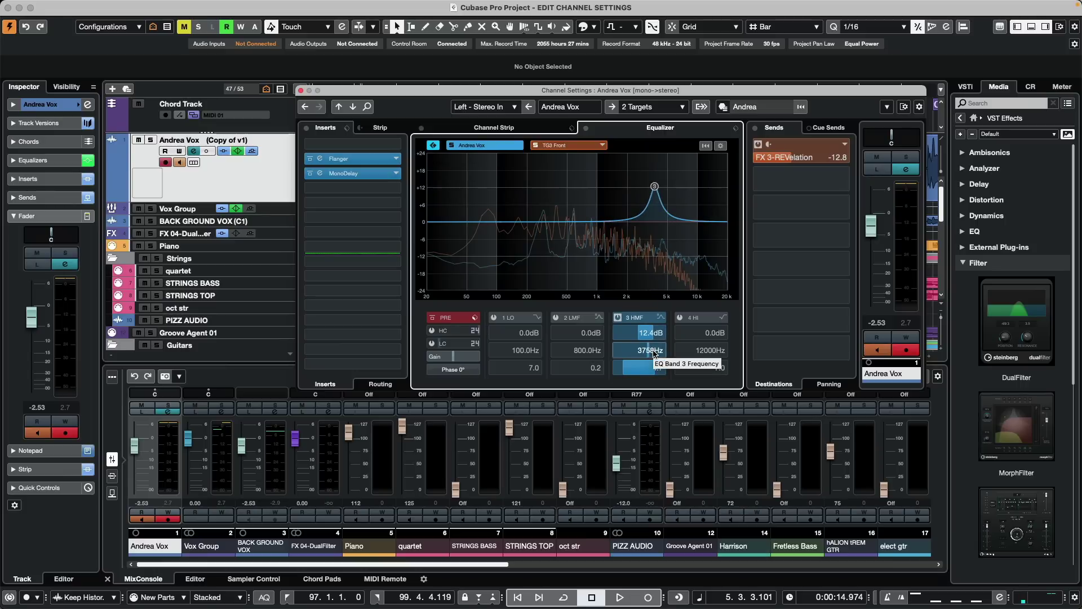
double_click(652, 350)
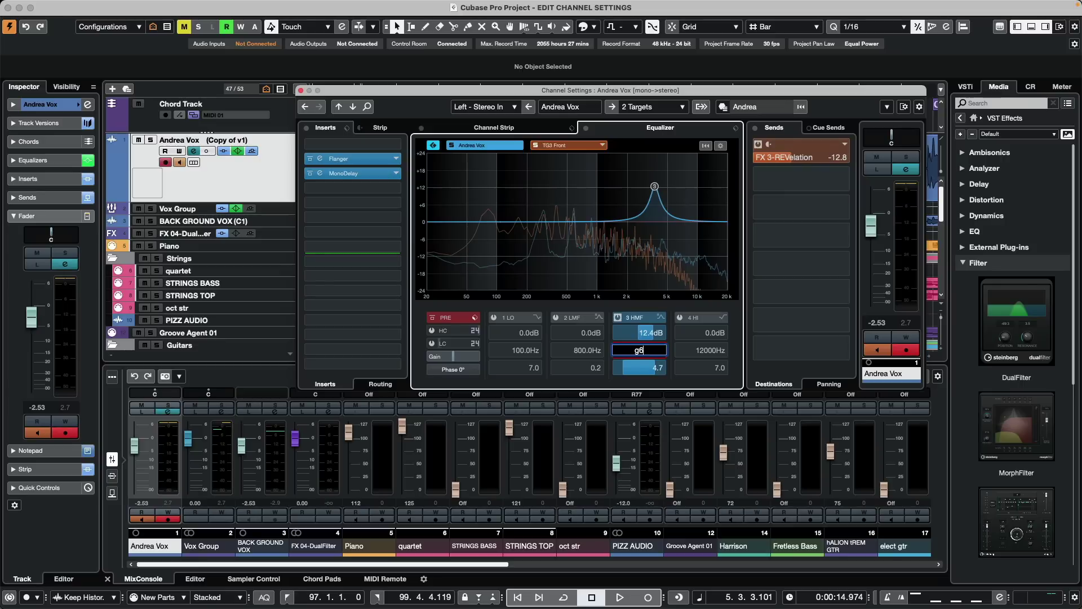
text(g6)
key(Return)
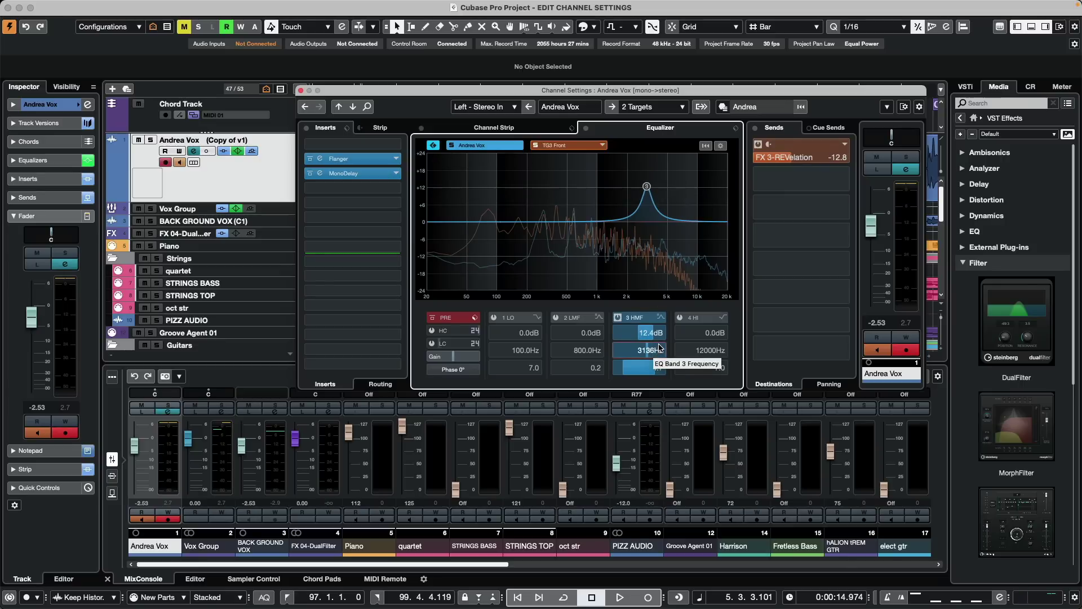
Step: Switch off the high-mid band and lower the high cut to about 7.5 kHz
click(619, 318)
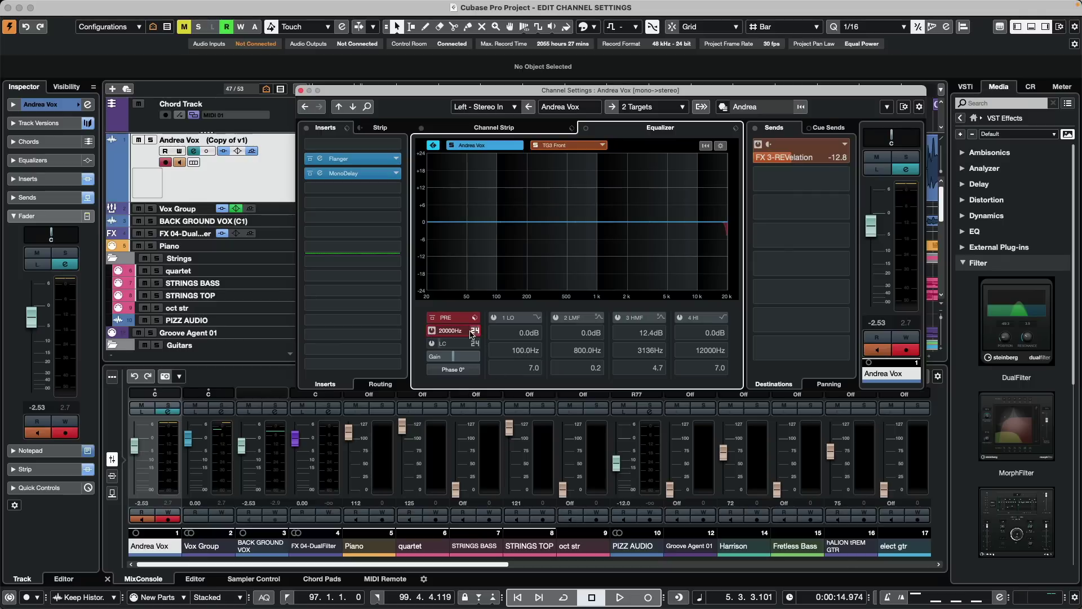
drag(473, 333, 459, 337)
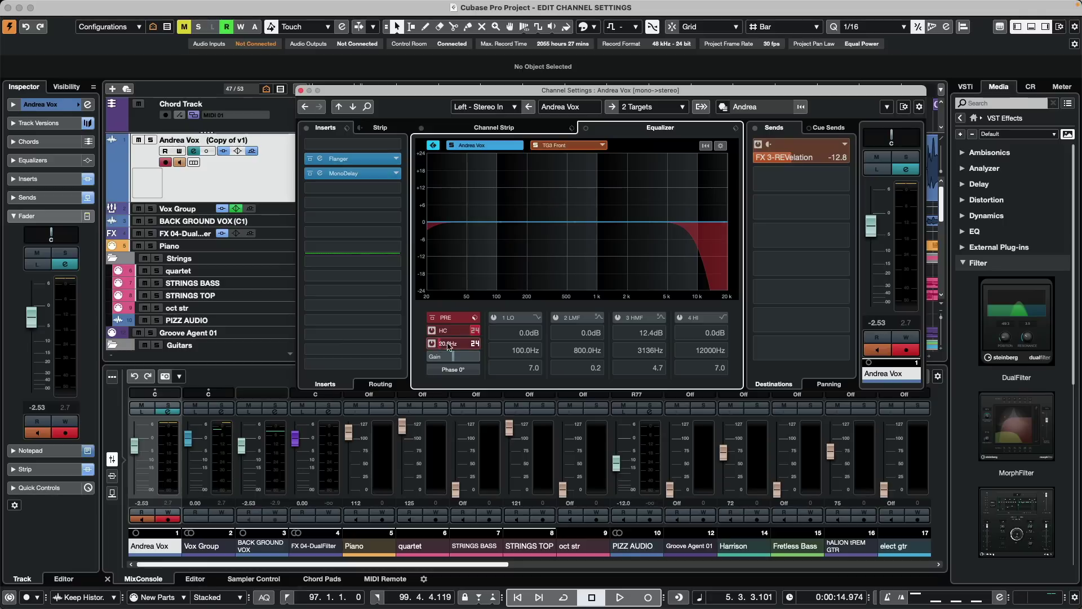
drag(449, 346, 453, 345)
Step: Set the high-cut slope to 6 dB/Oct and the low-cut slope to 48 dB/Oct
click(476, 333)
click(476, 333)
click(476, 333)
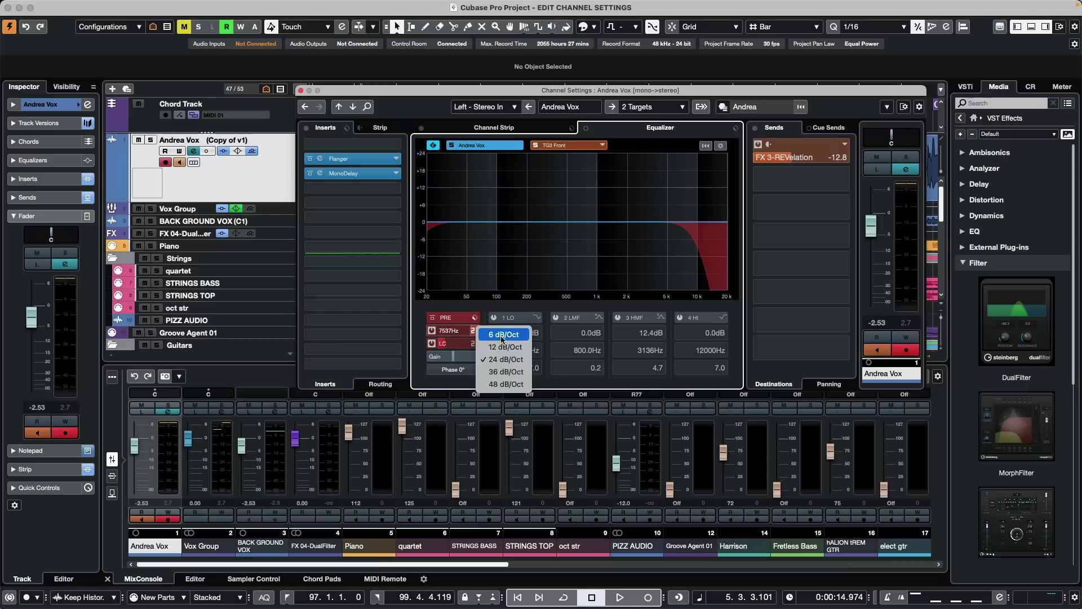
click(504, 335)
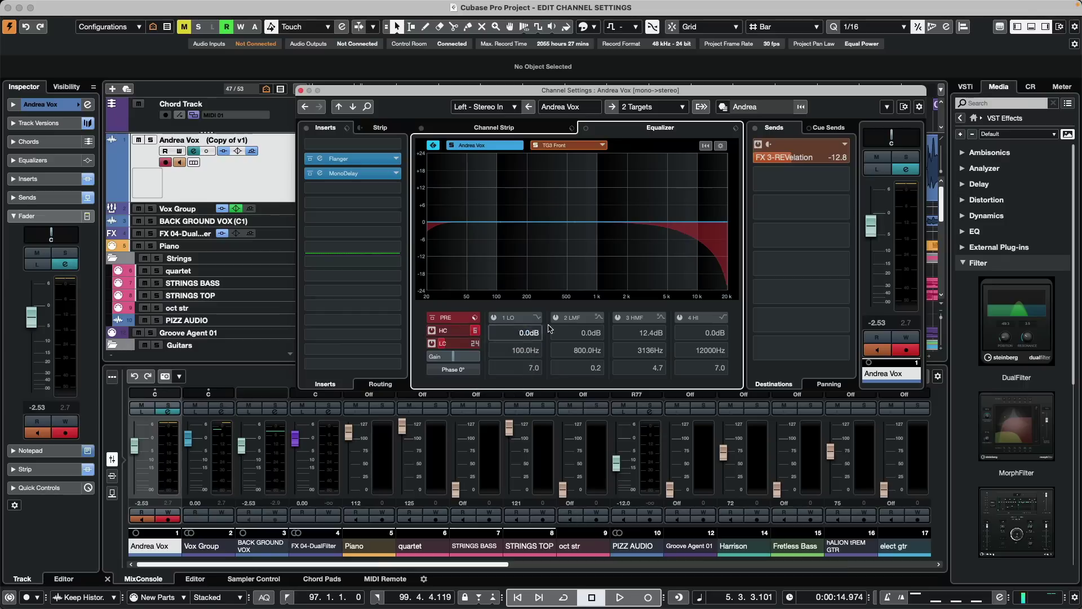
click(475, 344)
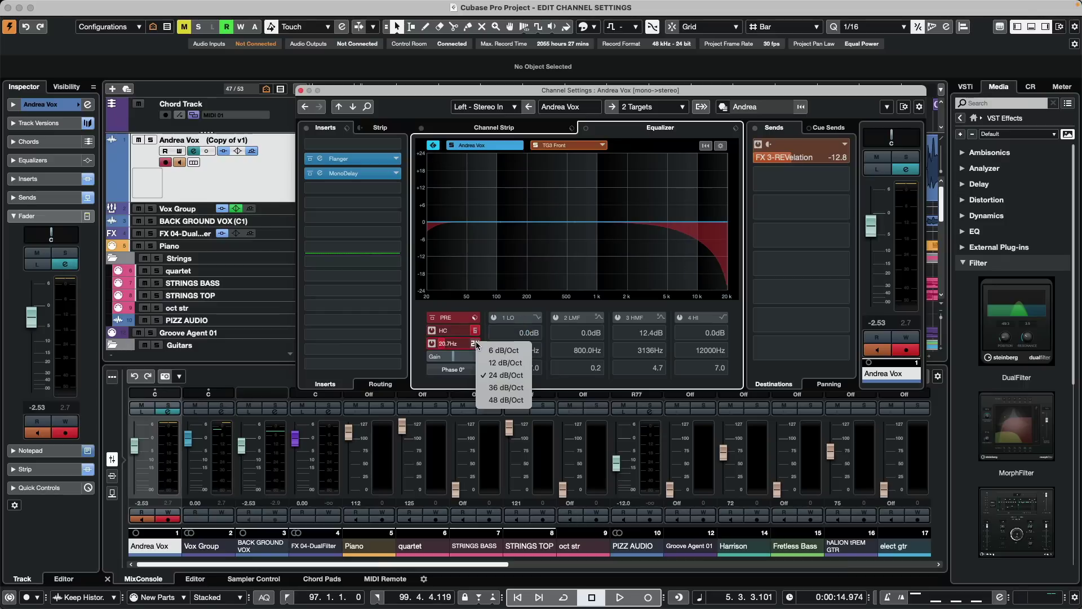
click(503, 400)
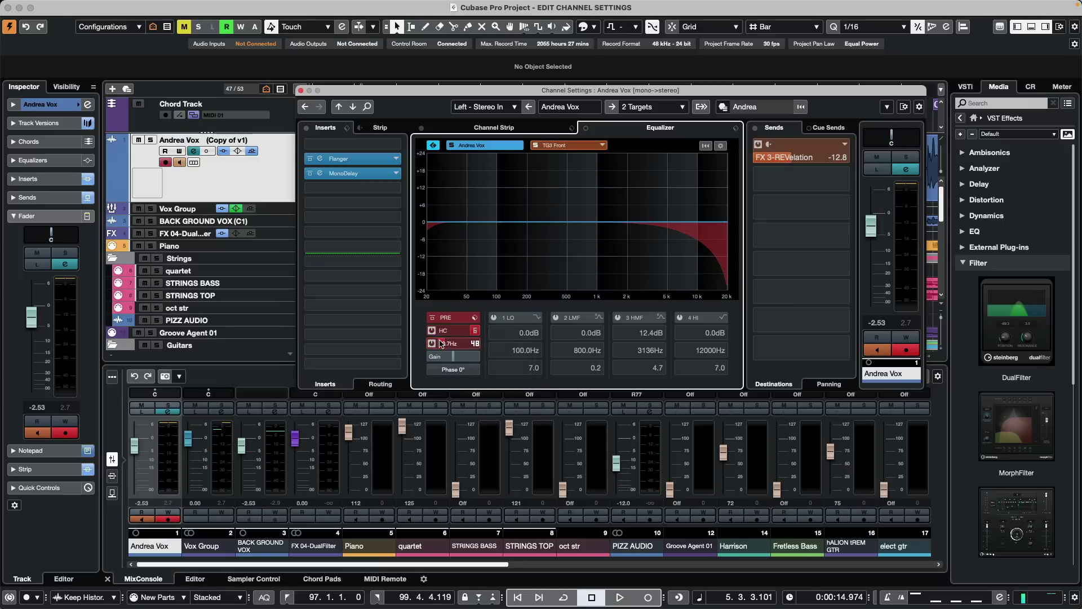
Step: Adjust the low cut with the mouse wheel and raise the pre-gain to 2 dB
scroll(453, 345, up, 2)
scroll(453, 345, up, 5)
scroll(456, 345, down, 3)
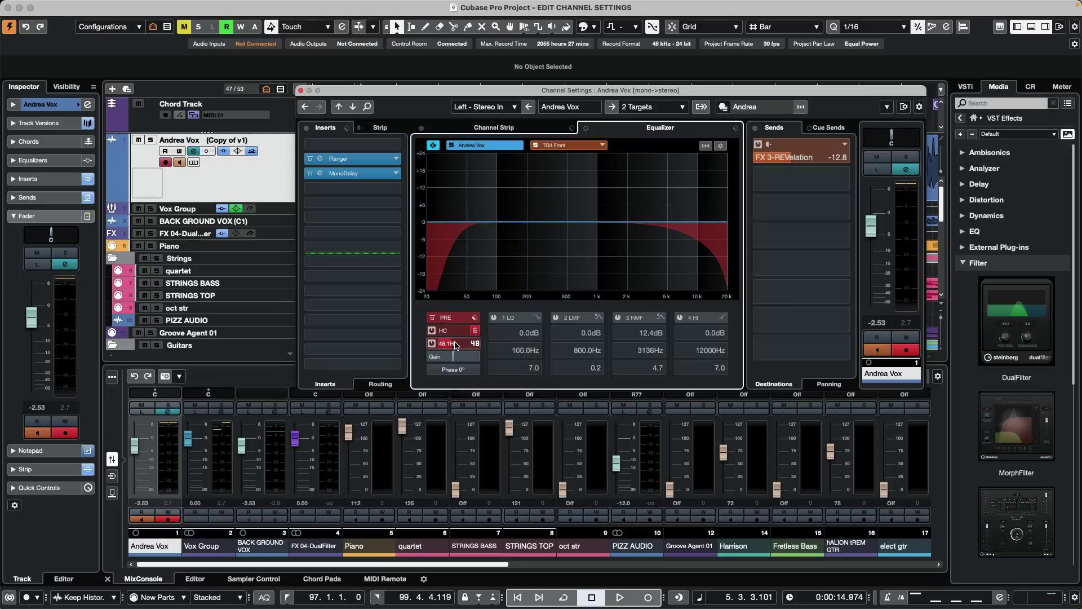
scroll(461, 345, up, 3)
scroll(461, 345, down, 2)
scroll(460, 345, up, 3)
scroll(461, 345, down, 1)
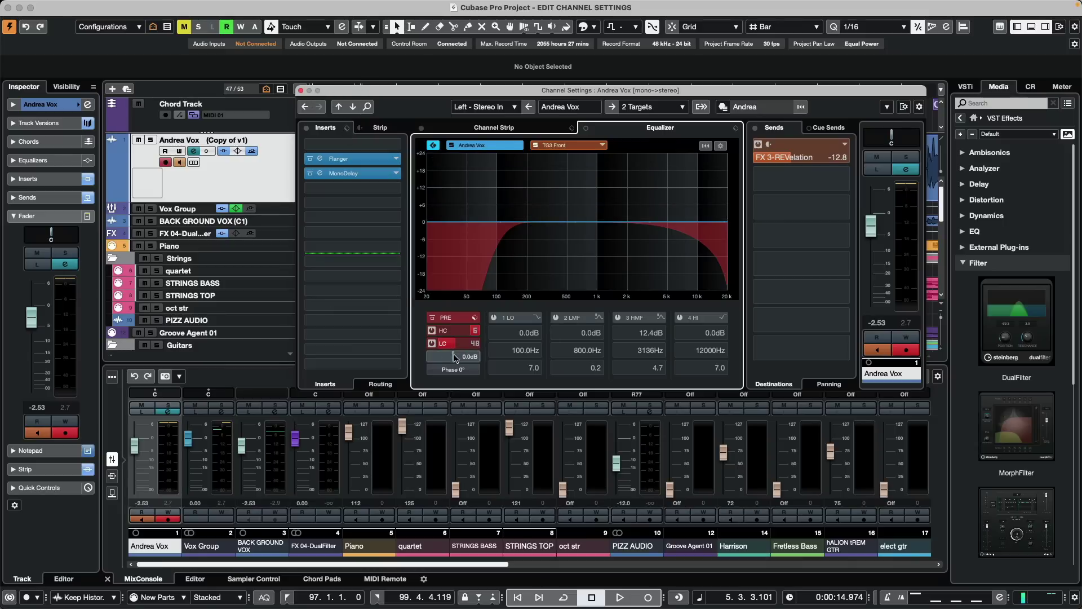
drag(454, 359, 467, 362)
Step: Toggle phase inversion on and off, then boost the pre-gain to about 20 dB
click(465, 370)
click(463, 370)
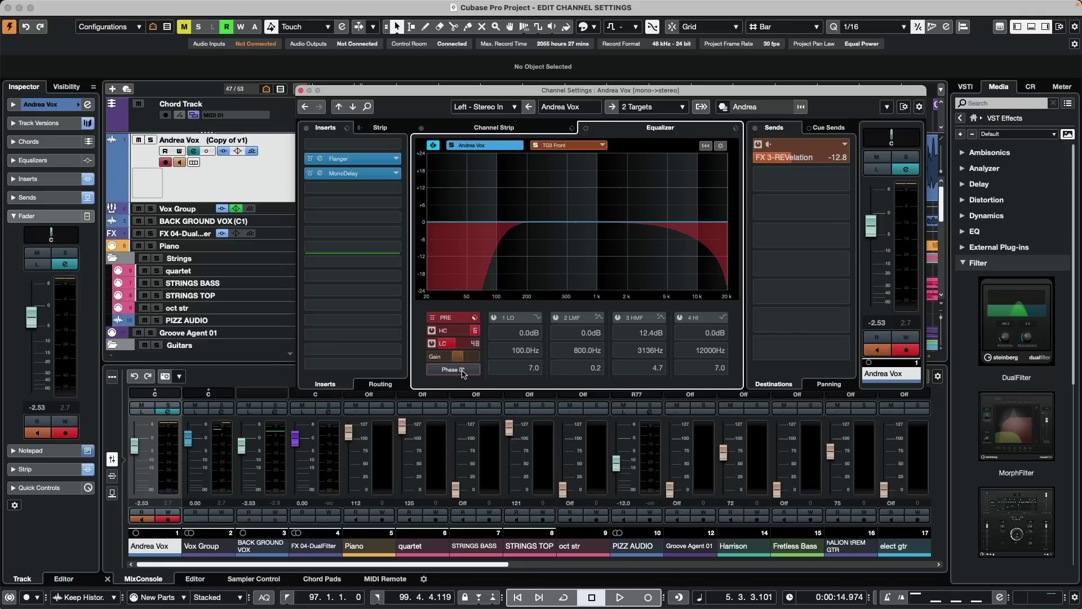
click(462, 371)
click(461, 371)
drag(457, 357, 455, 362)
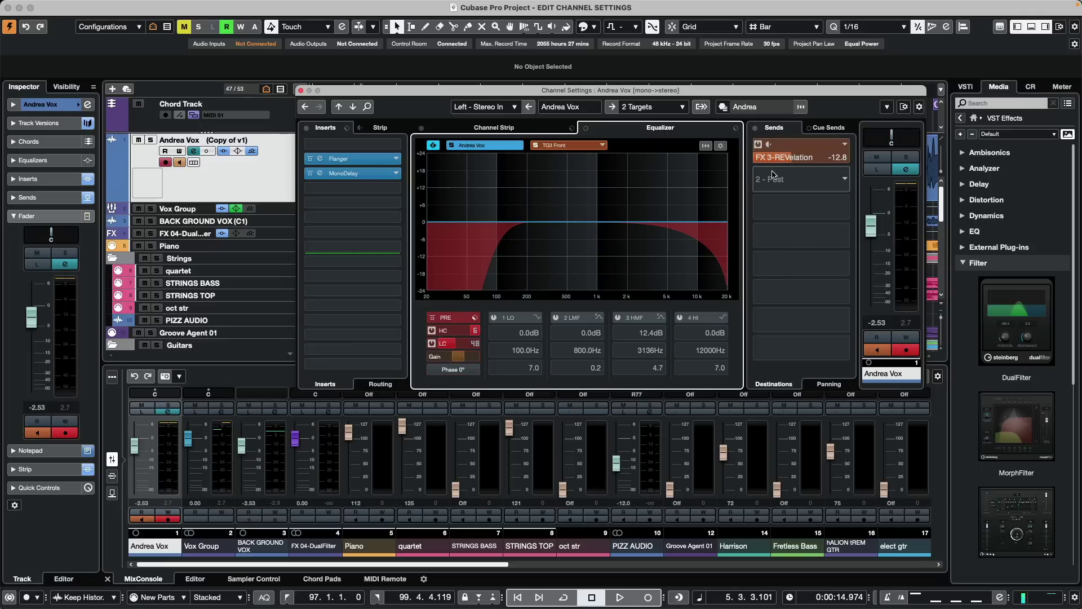
Step: Explore send slots 2 and 3, cancelling the new FX channel setup without changes
click(847, 181)
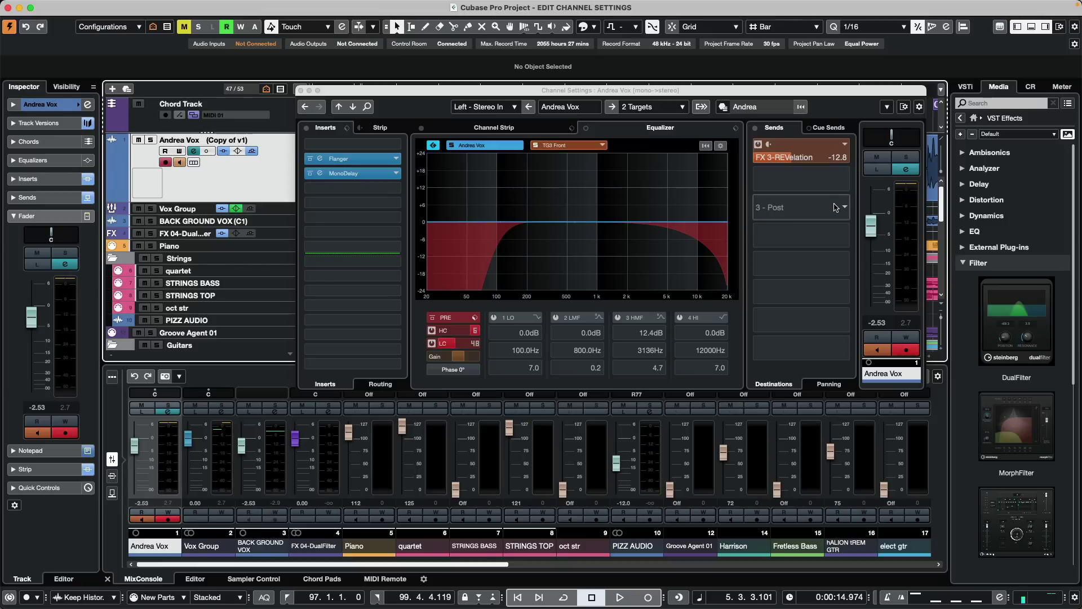
right_click(838, 207)
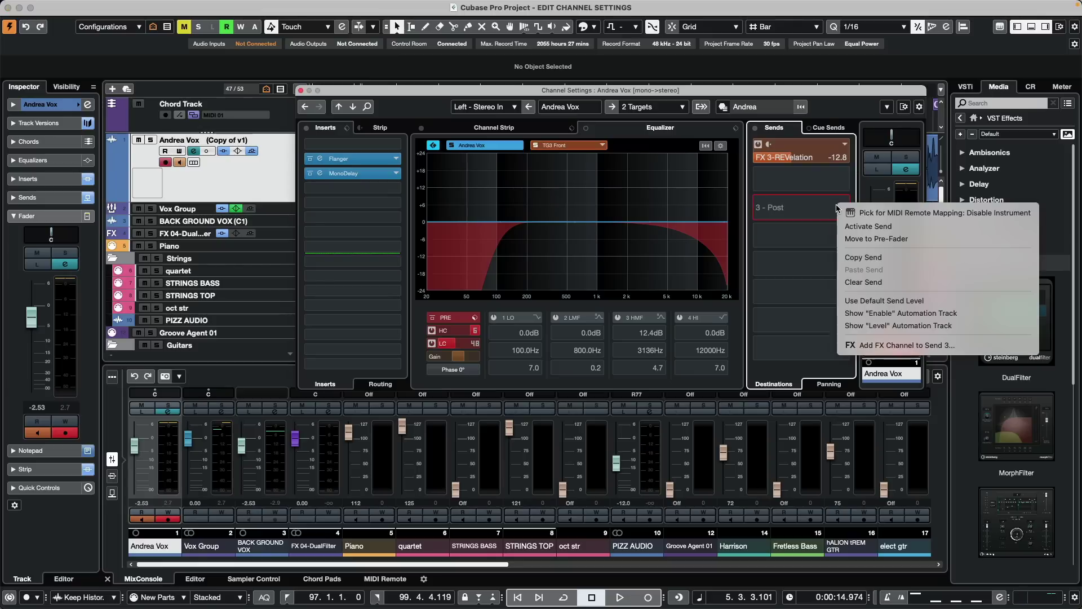
click(903, 346)
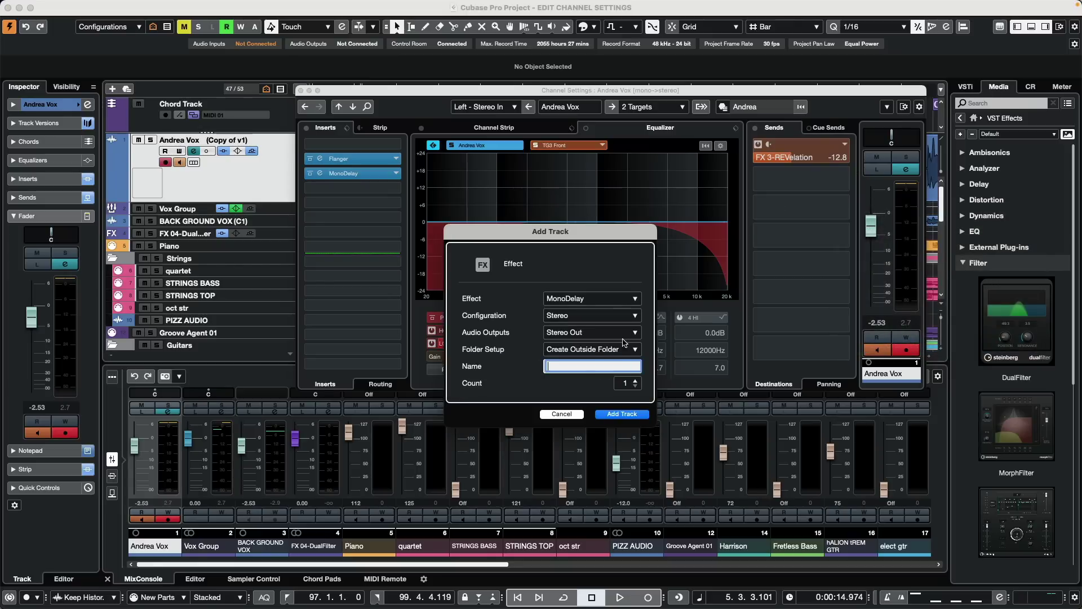
click(622, 414)
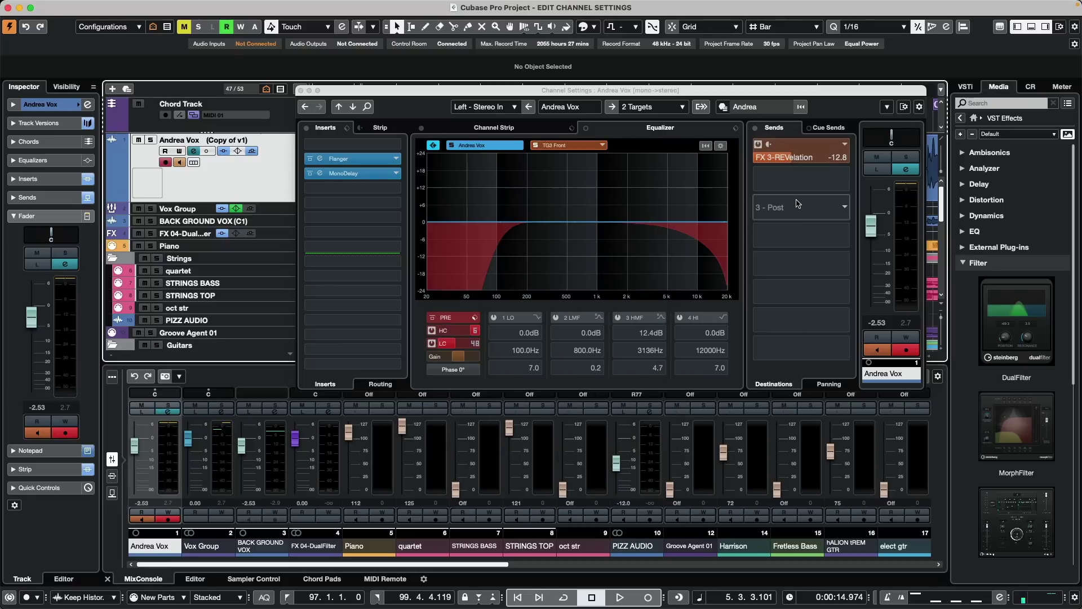
right_click(798, 203)
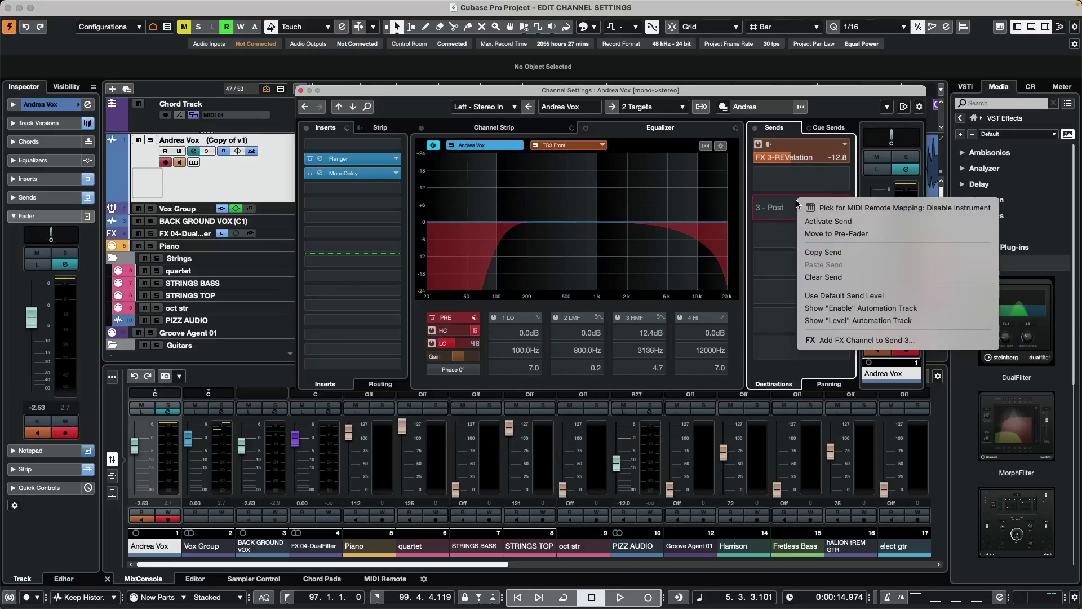
click(795, 150)
Step: Move the FX 3-REVelation send to pre-fader and leave it pre-fader after toggling
right_click(795, 150)
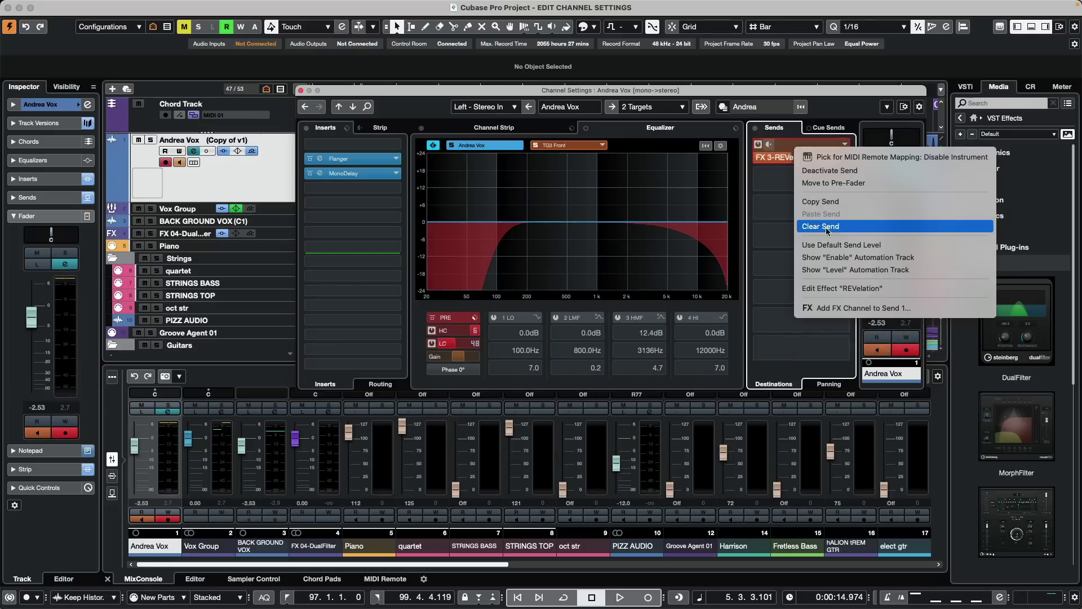
click(838, 184)
right_click(801, 154)
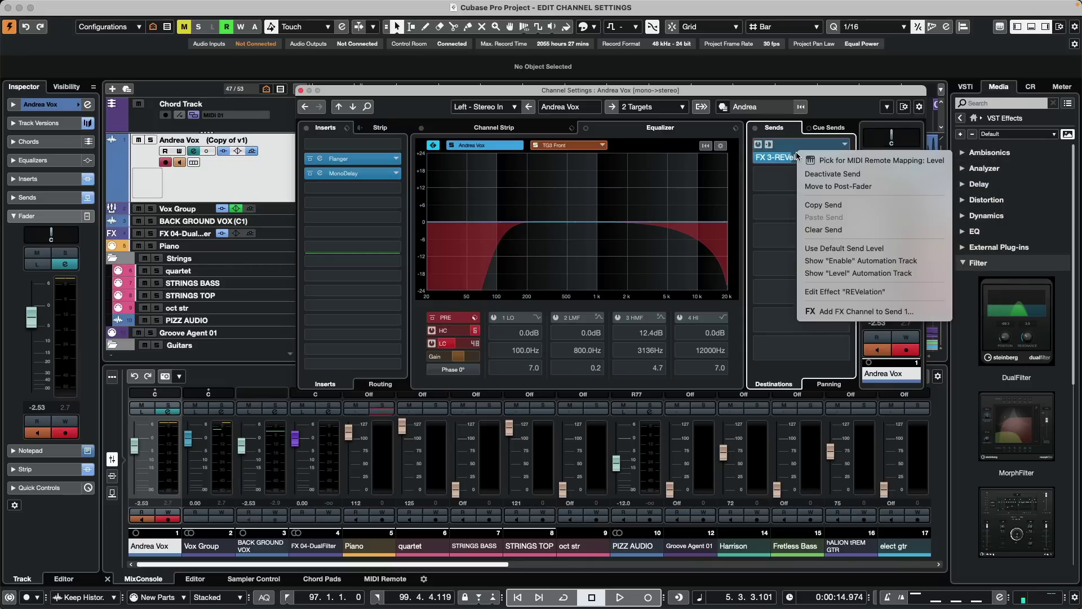
click(838, 186)
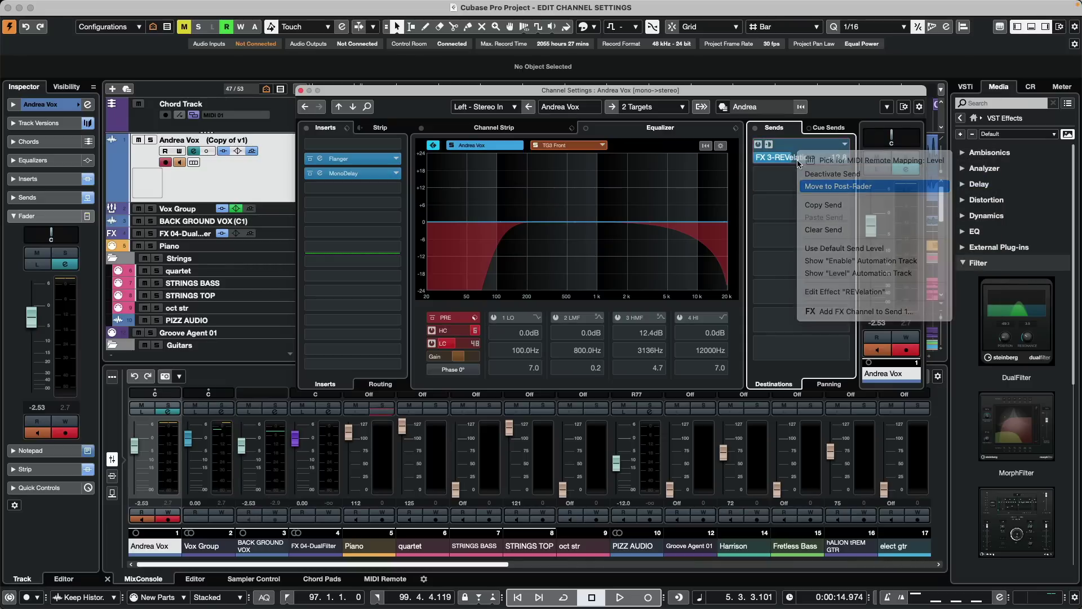
click(770, 145)
click(770, 145)
click(770, 145)
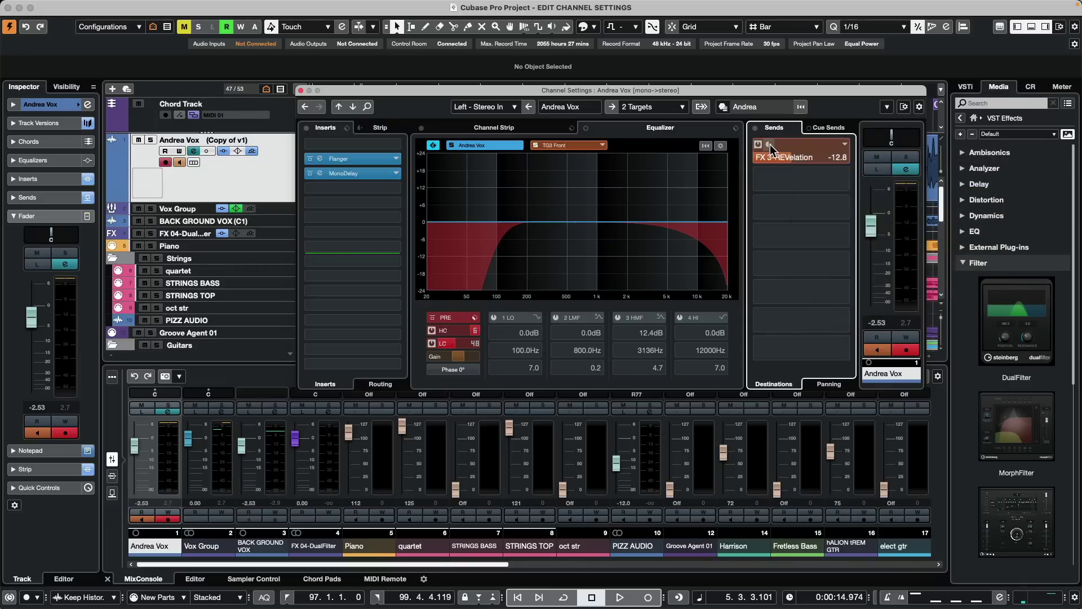
click(770, 144)
Step: Show send panning, enable Link Panners, and pan Andrea Vox to R18
click(831, 384)
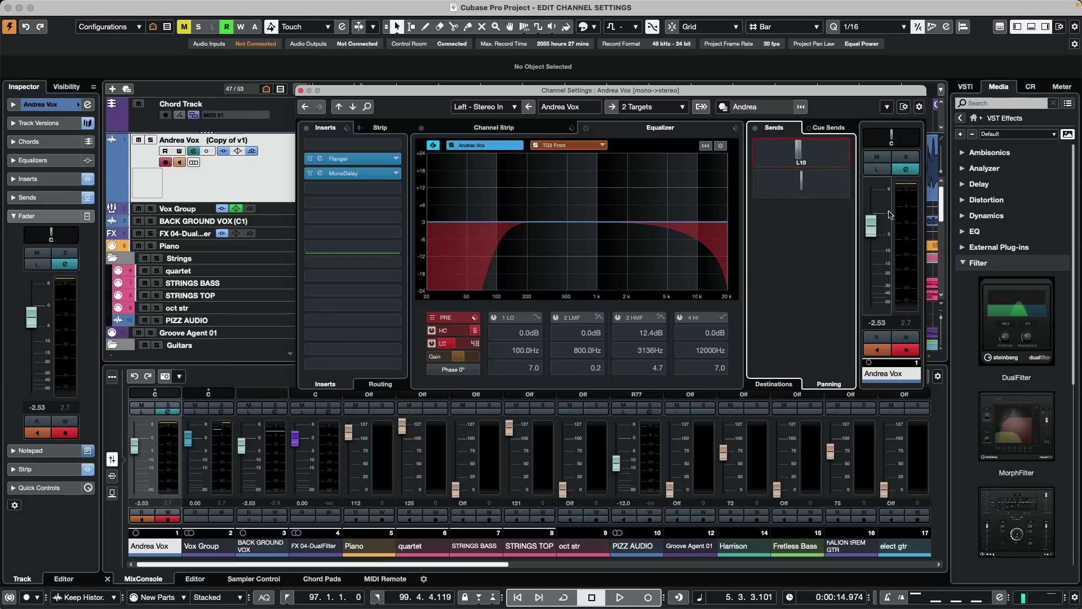
click(893, 139)
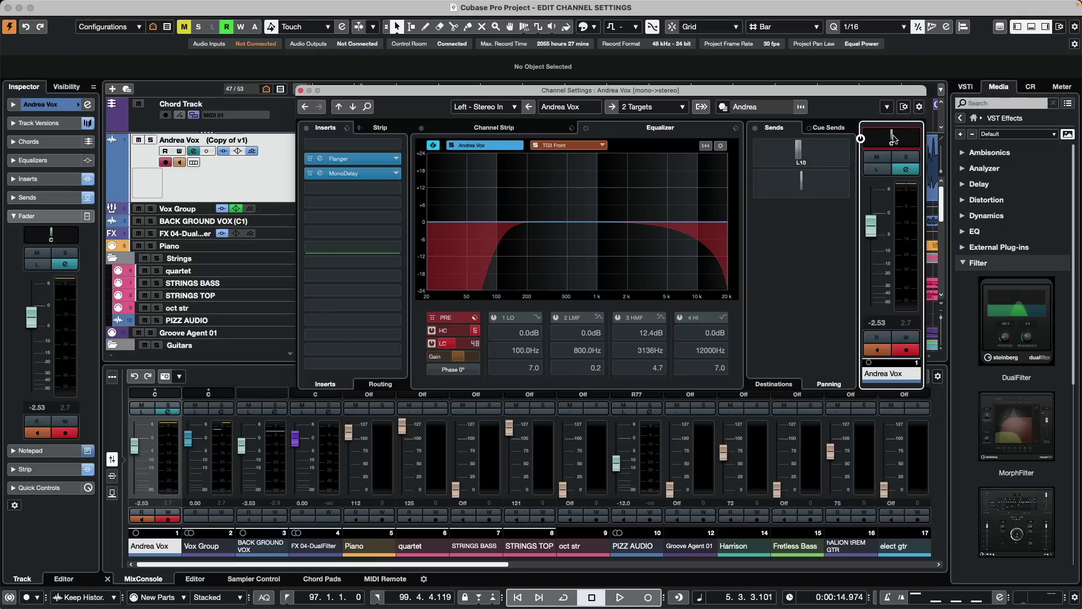
click(888, 107)
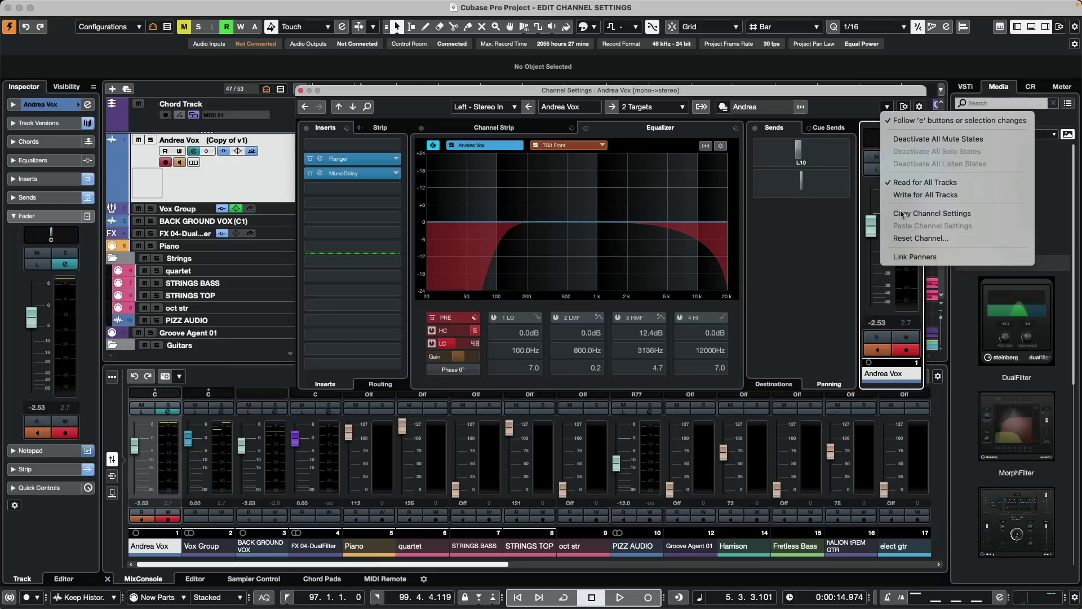
click(887, 107)
click(887, 108)
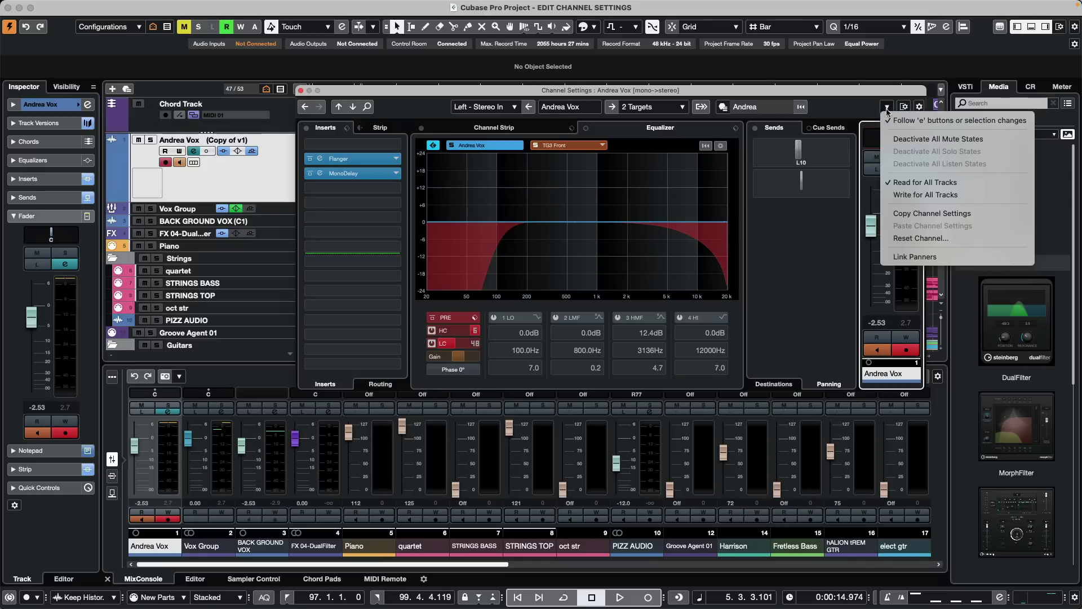
click(923, 257)
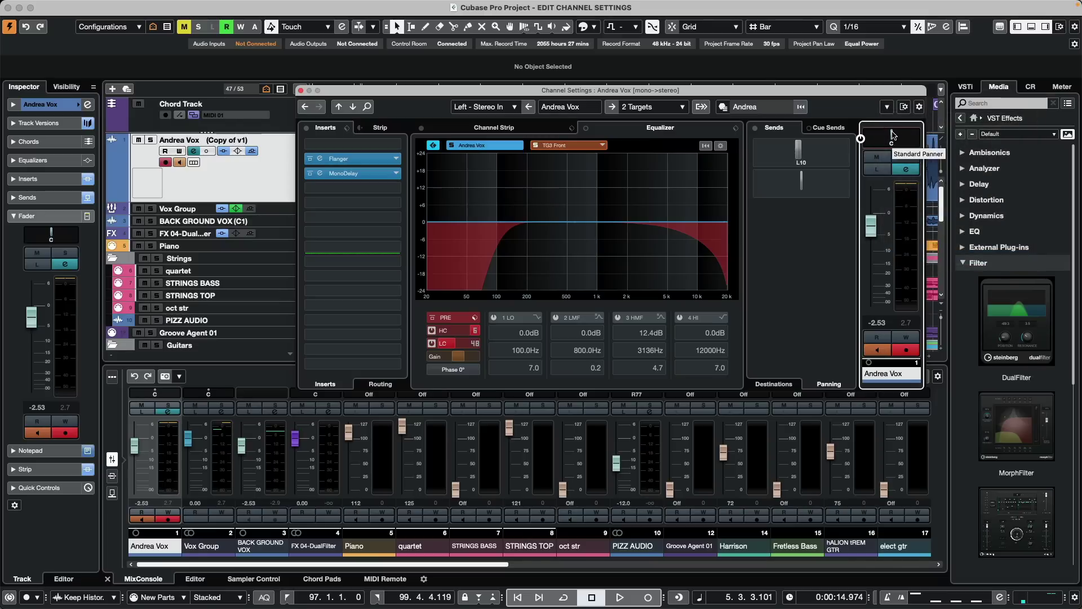
mouse_move(893, 137)
mouse_down()
mouse_move(918, 135)
mouse_move(812, 139)
mouse_move(891, 138)
mouse_move(878, 138)
mouse_move(888, 116)
mouse_up()
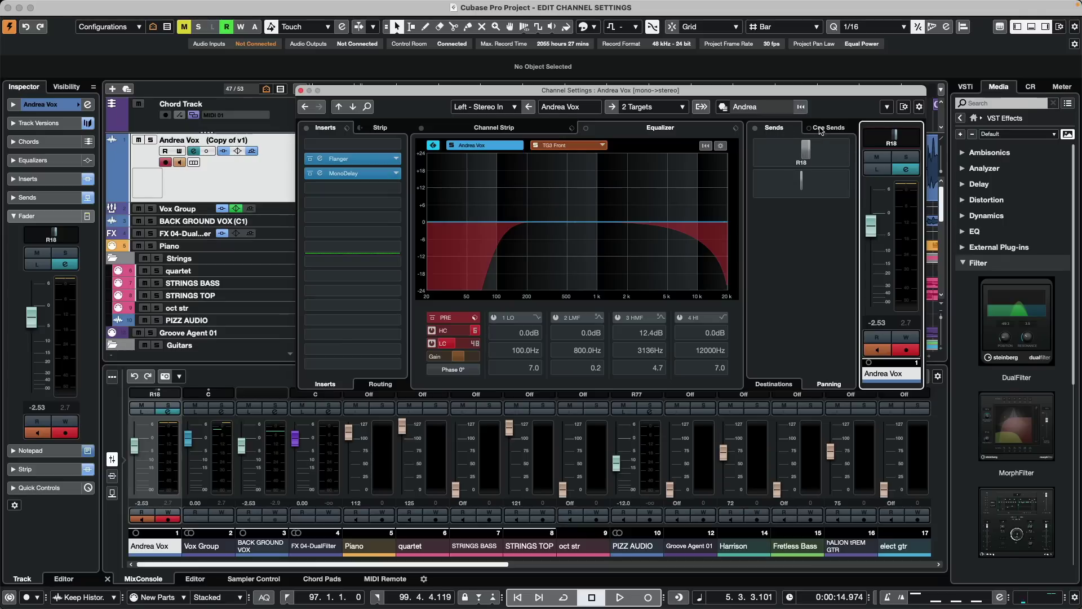
Step: Set the REVelation reverb send to -14.7 and show its Level automation lane
click(773, 384)
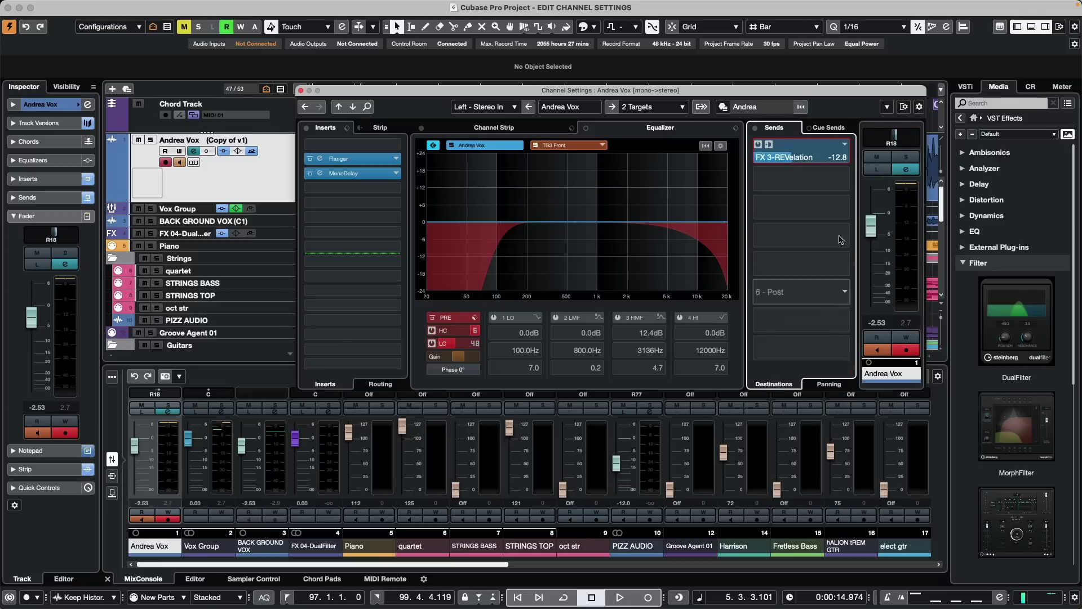
drag(795, 159, 791, 160)
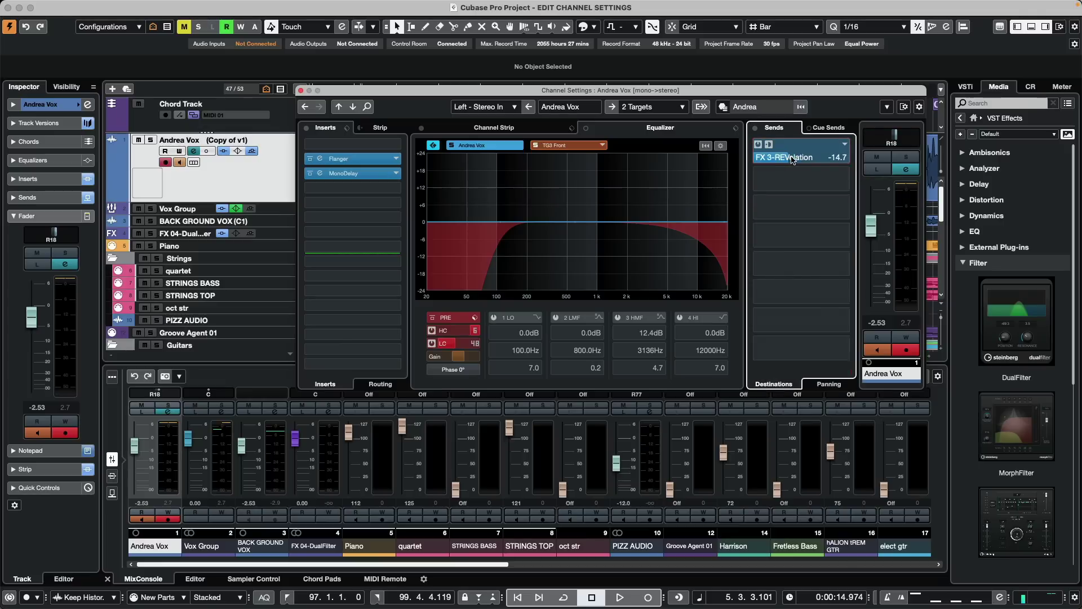
right_click(792, 160)
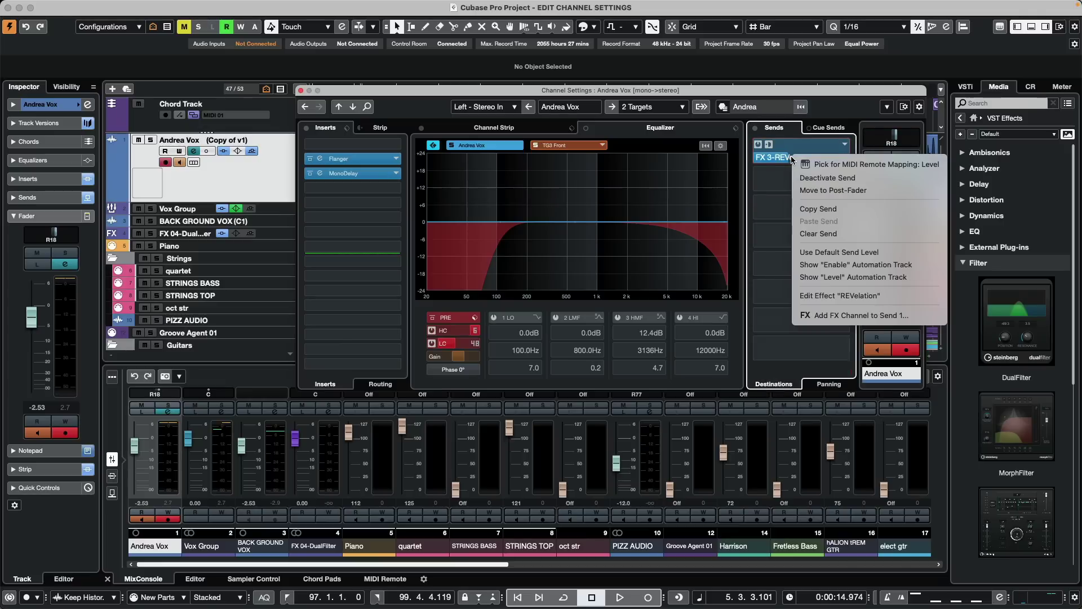
click(901, 281)
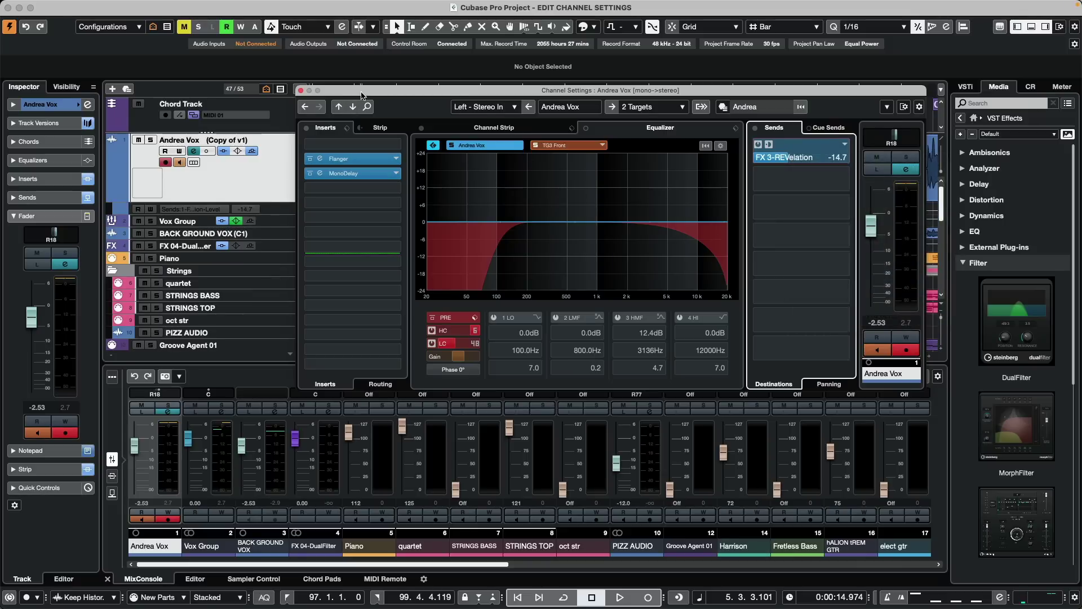
Step: Make the send-level automation lane taller, moving the channel settings window aside and back
drag(366, 91, 510, 131)
drag(286, 215, 285, 243)
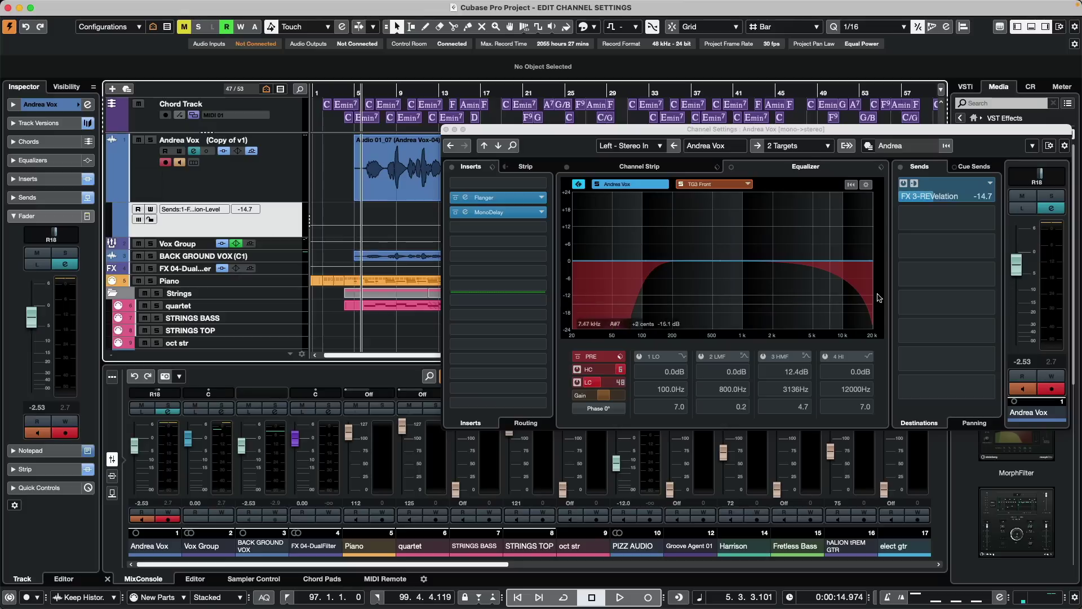
right_click(948, 197)
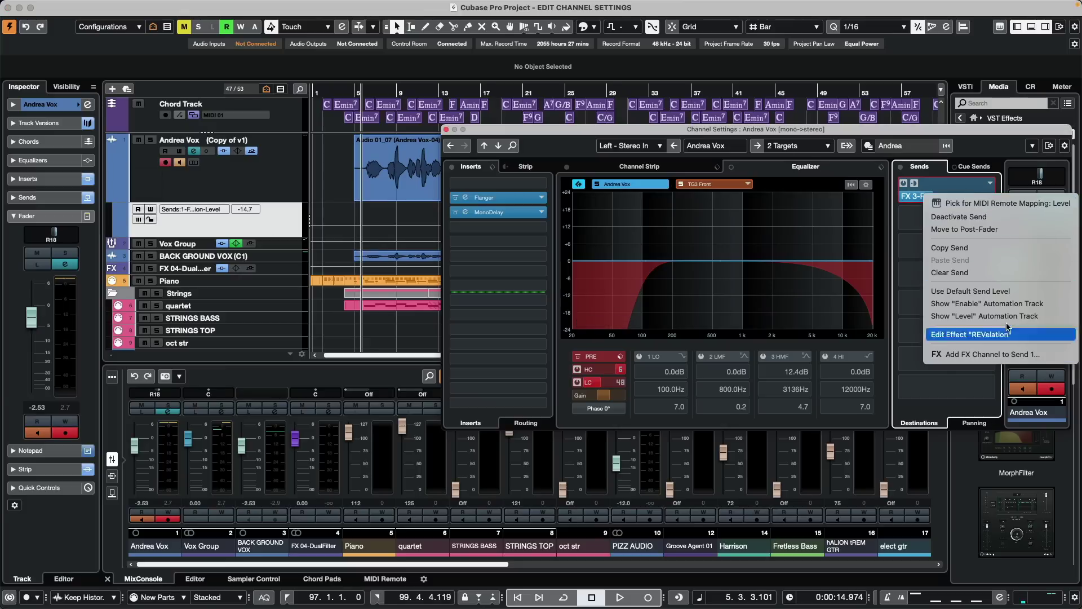
click(806, 130)
drag(820, 130, 617, 109)
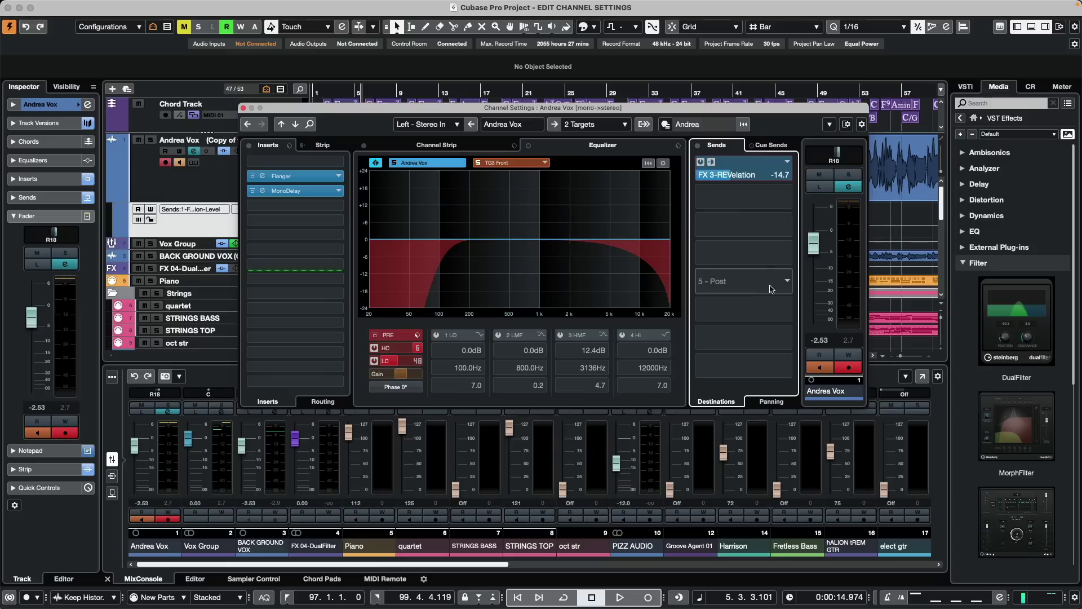
Step: Enable the Guitars, Bass and Drums cue sends, panning the Bass cue to R48
click(769, 146)
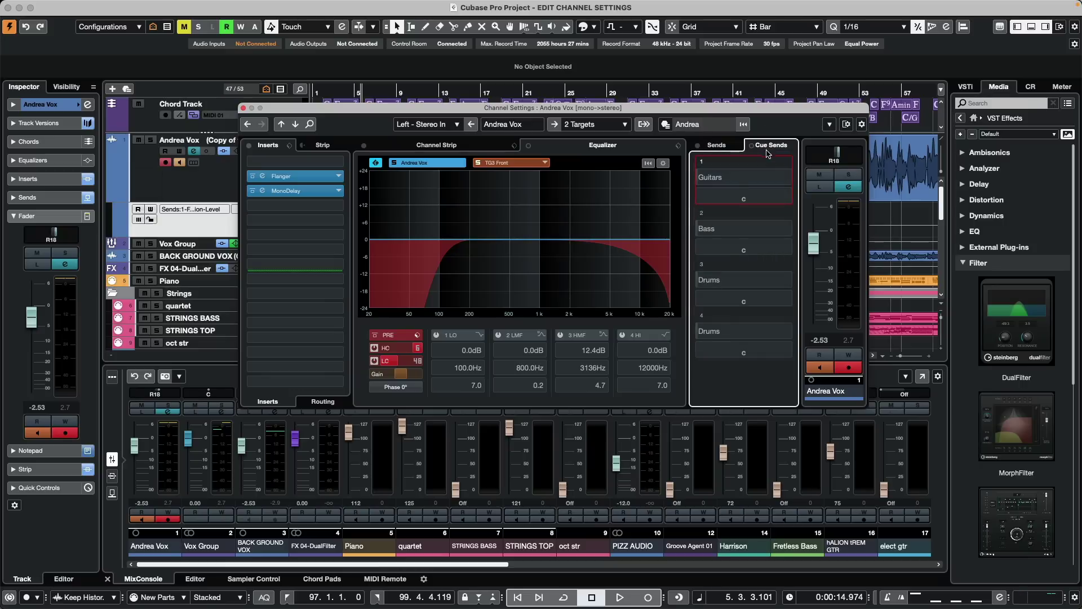
click(702, 177)
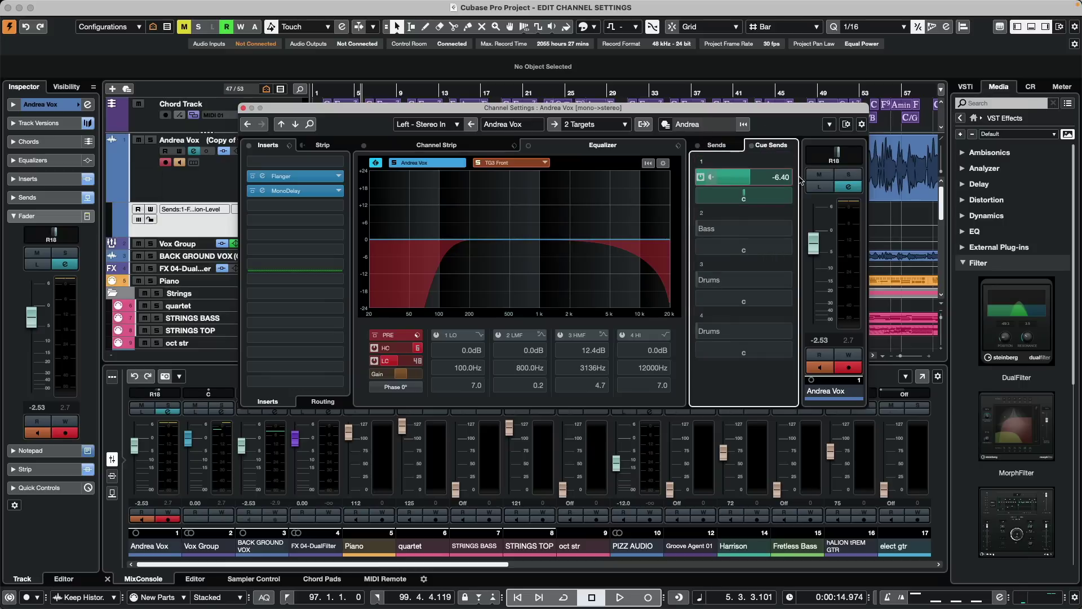
click(702, 228)
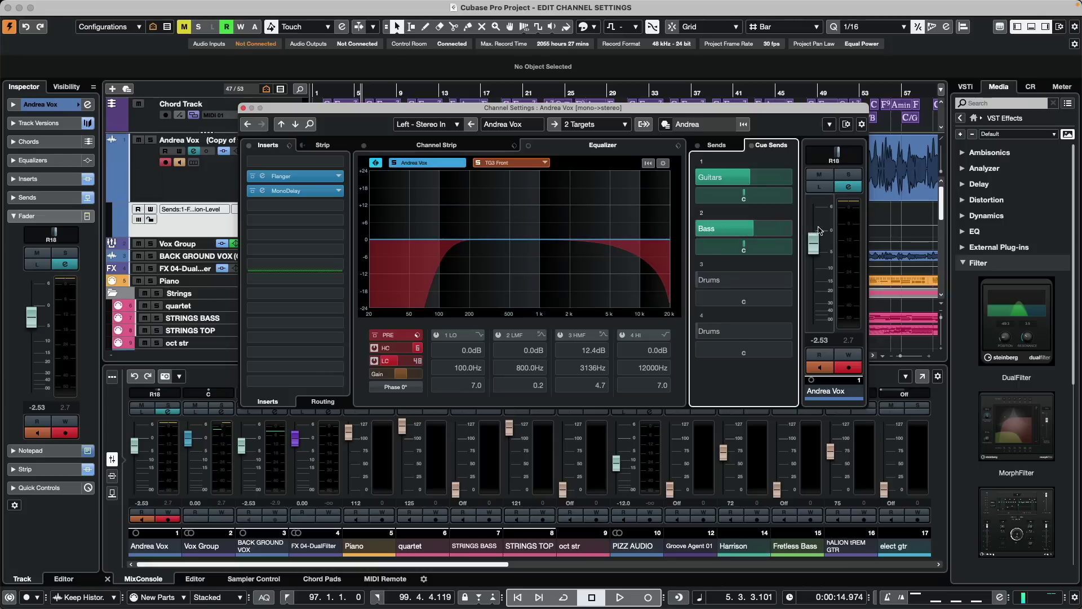
drag(744, 244, 762, 244)
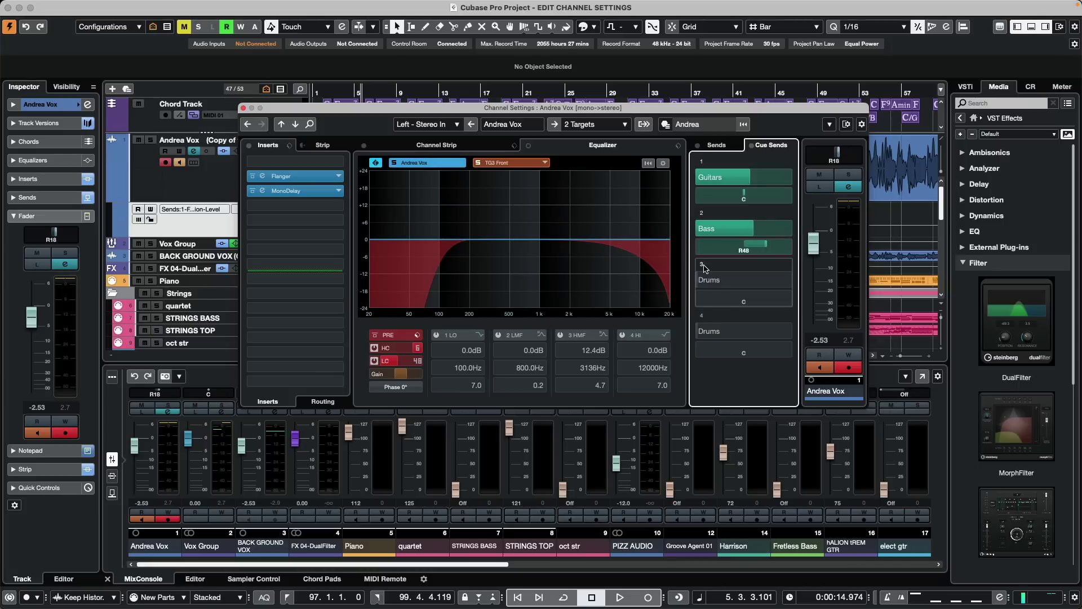
click(702, 279)
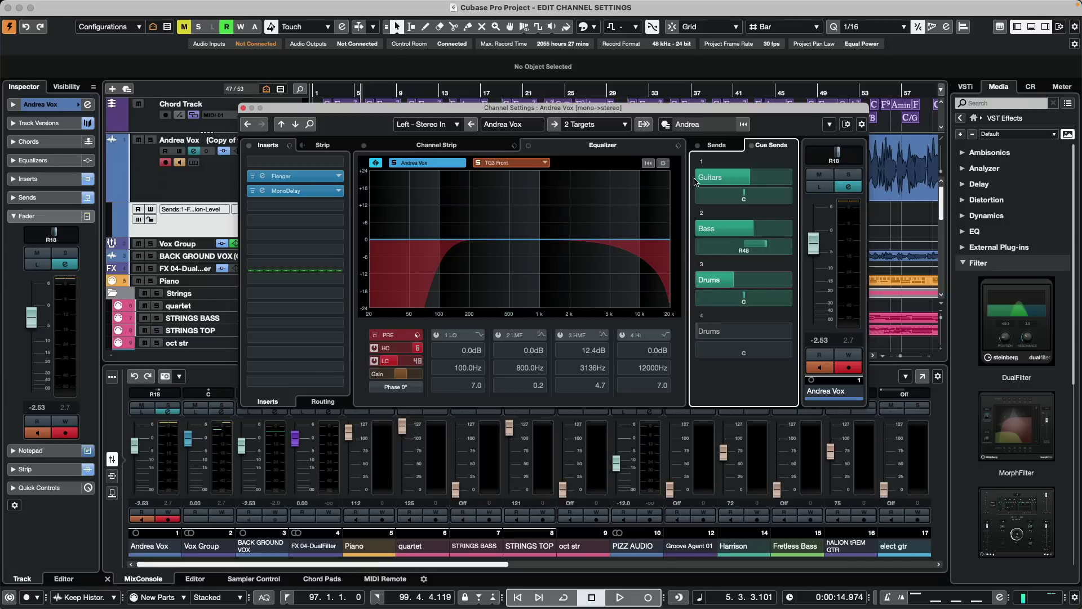
Step: Show and then hide the Direct Routing panel in the channel settings window layout
click(716, 145)
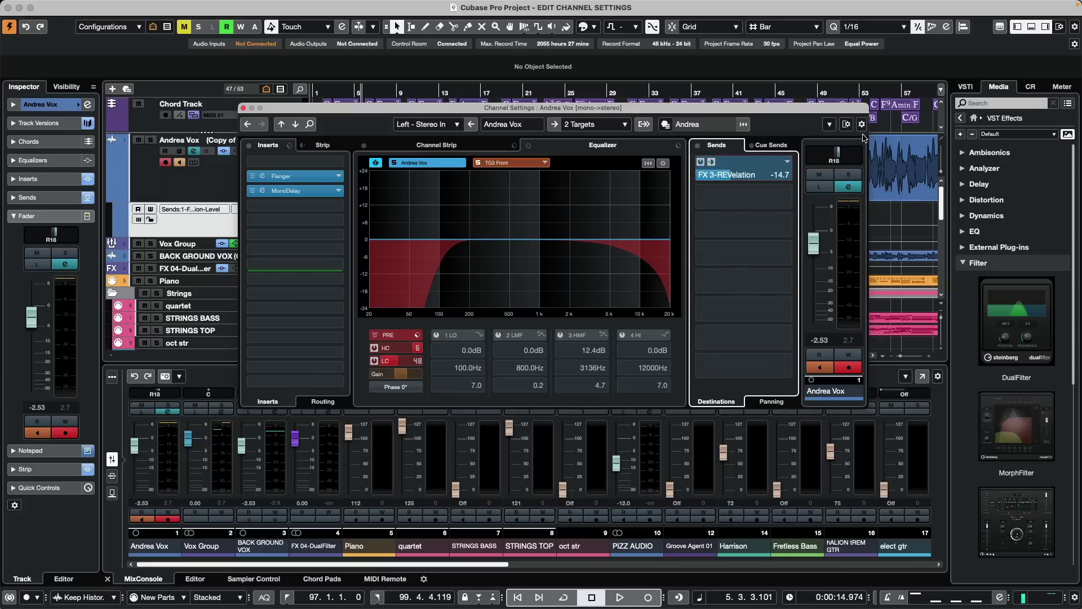
click(846, 125)
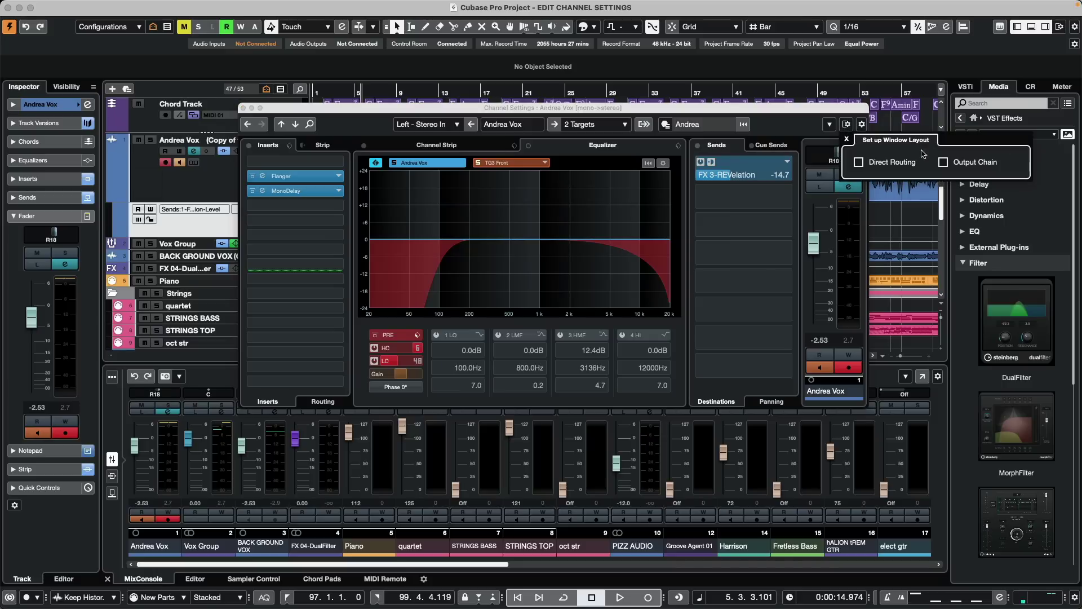
click(859, 162)
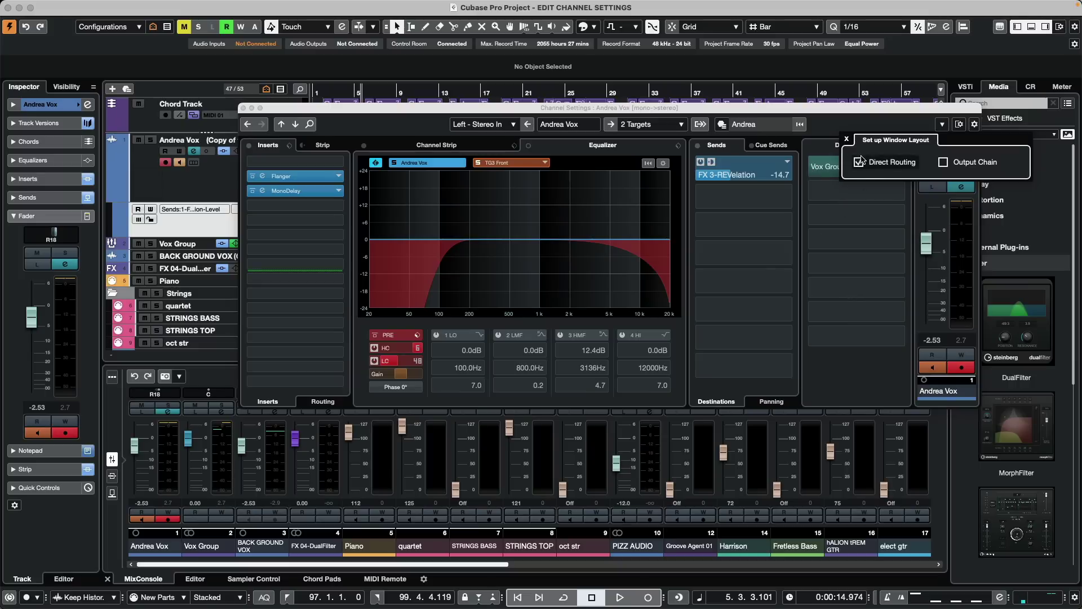
click(847, 139)
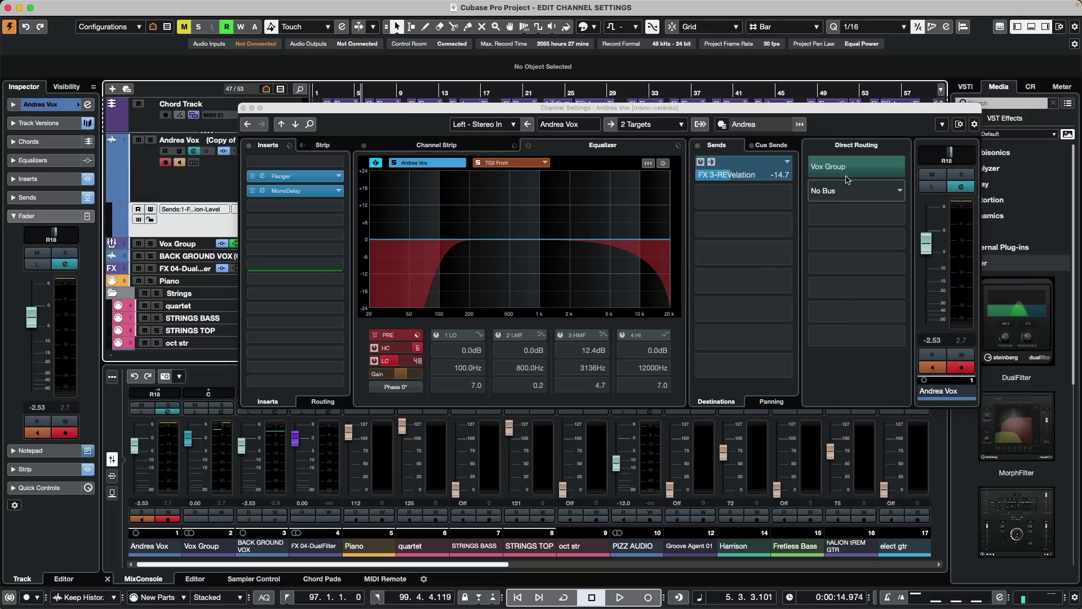
click(958, 125)
click(919, 160)
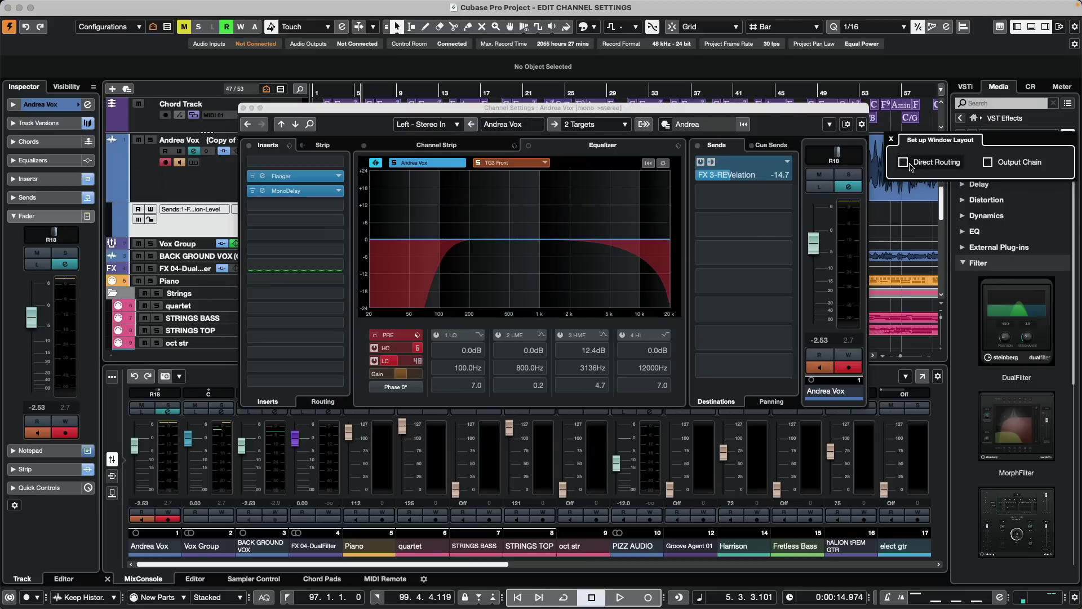
click(904, 162)
click(906, 164)
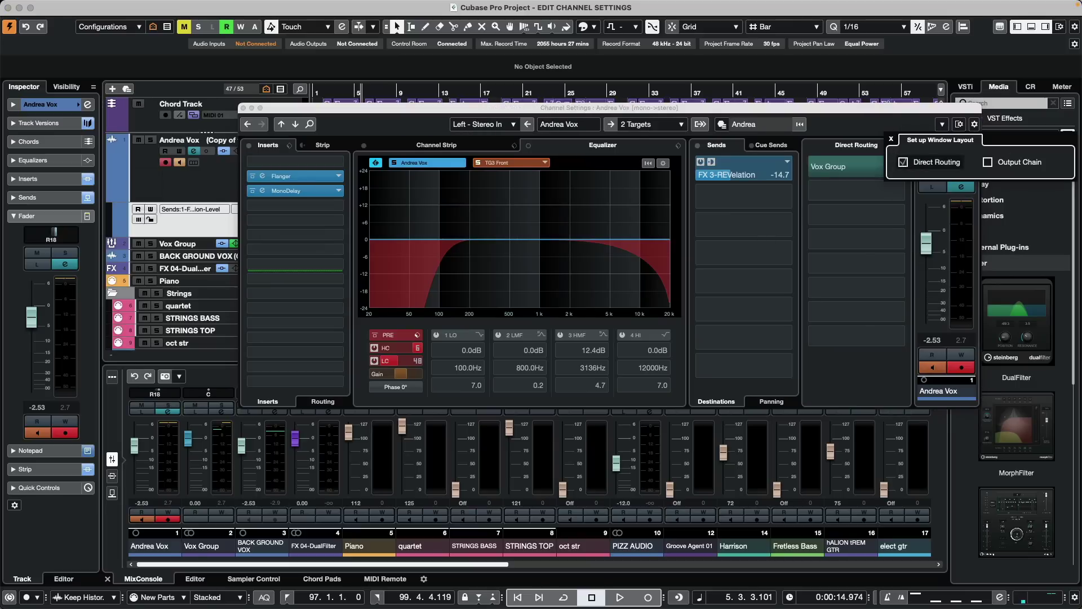
click(904, 163)
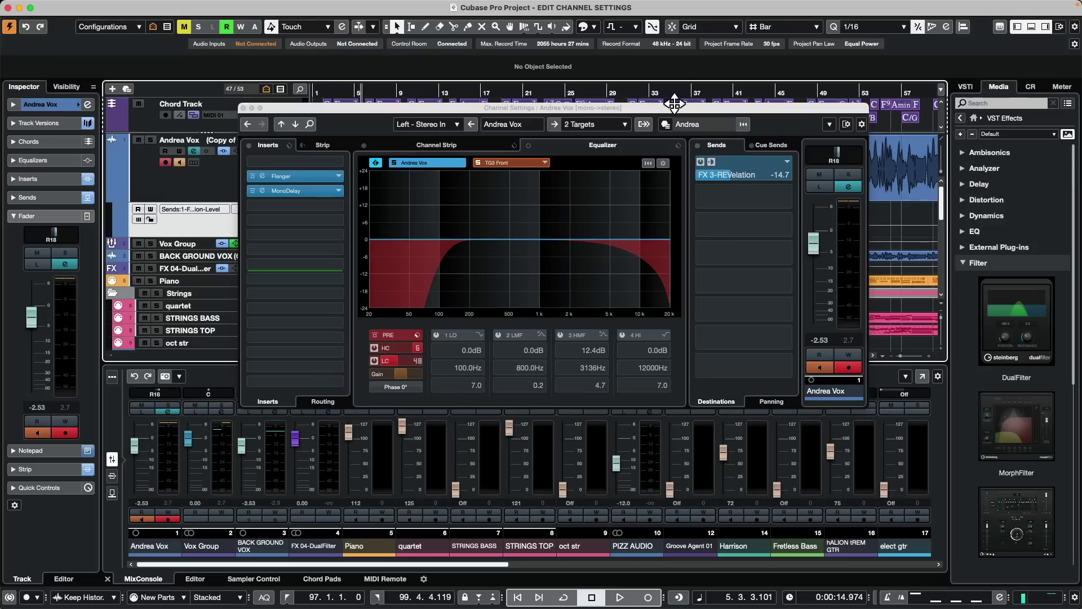
drag(637, 107, 790, 88)
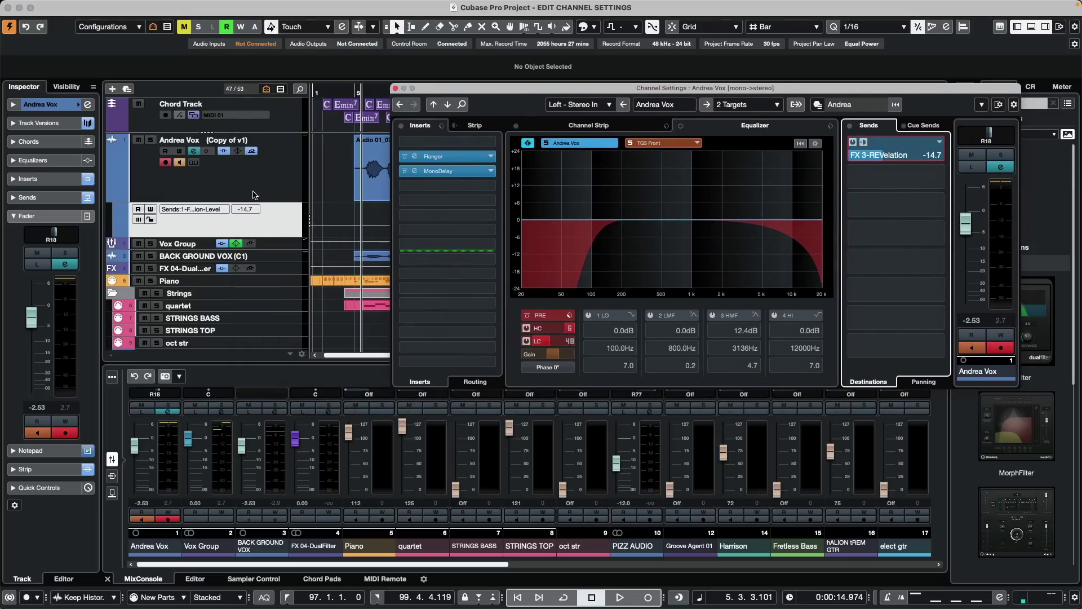
Step: Flip the Channel Settings window between BACK GROUND VOX and Andrea Vox, closing and reopening it once
click(276, 256)
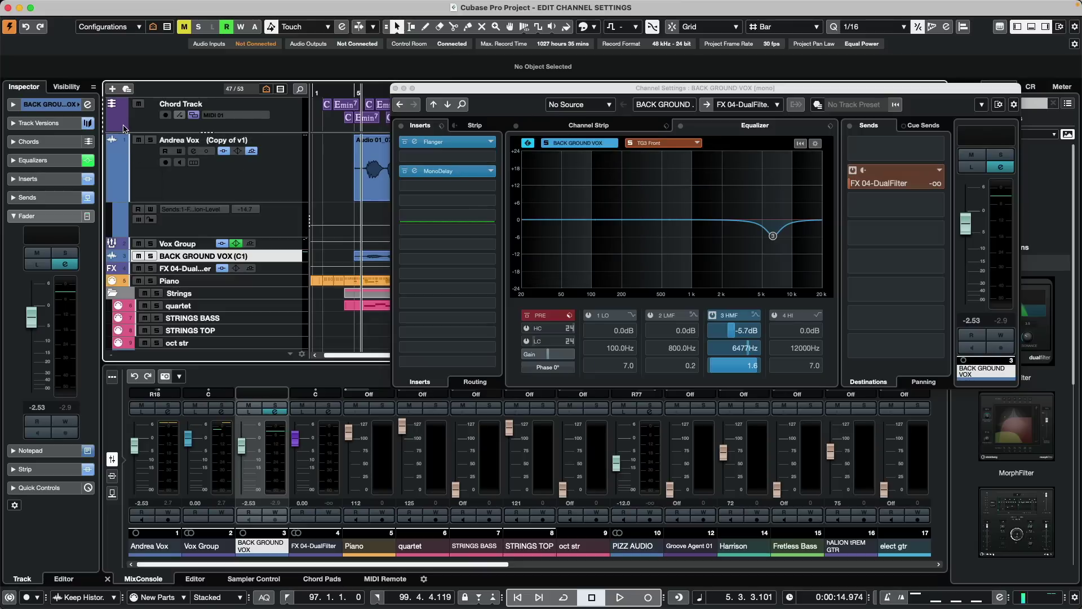
click(88, 105)
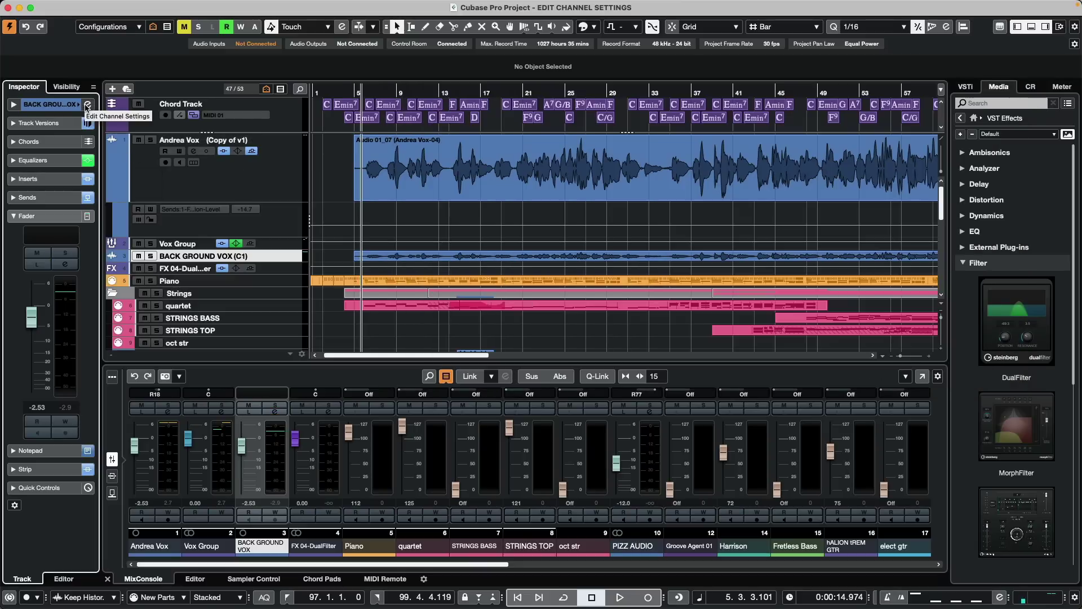
click(88, 105)
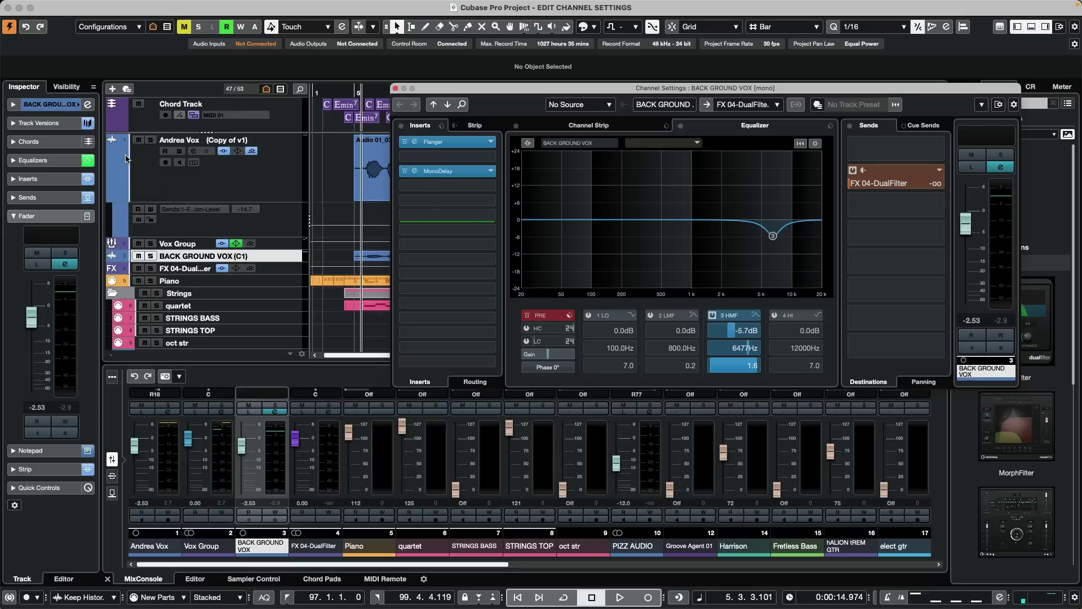
click(287, 187)
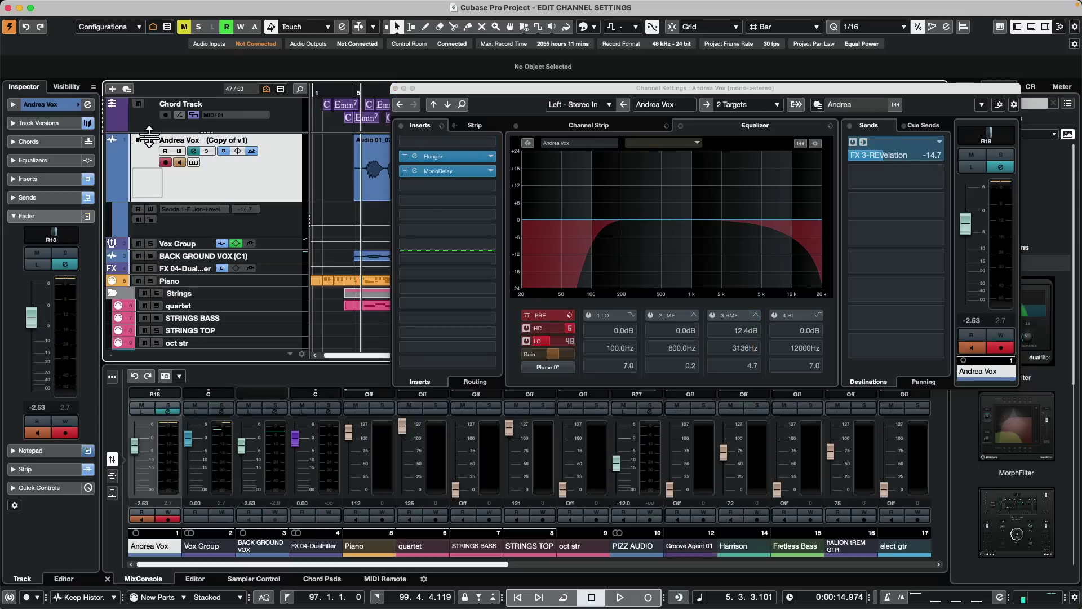
click(287, 261)
click(287, 166)
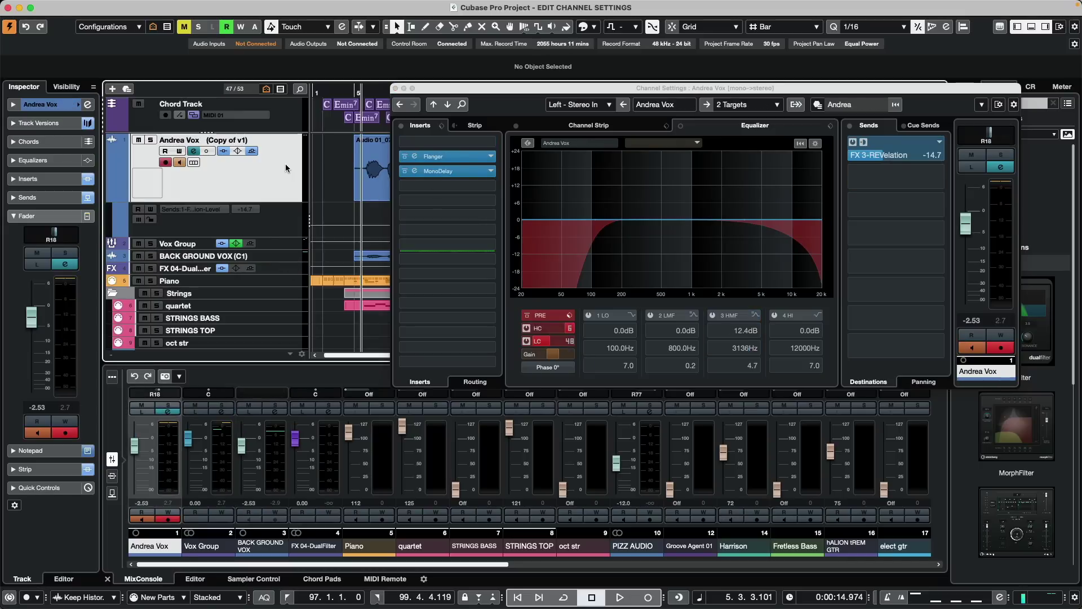
click(278, 260)
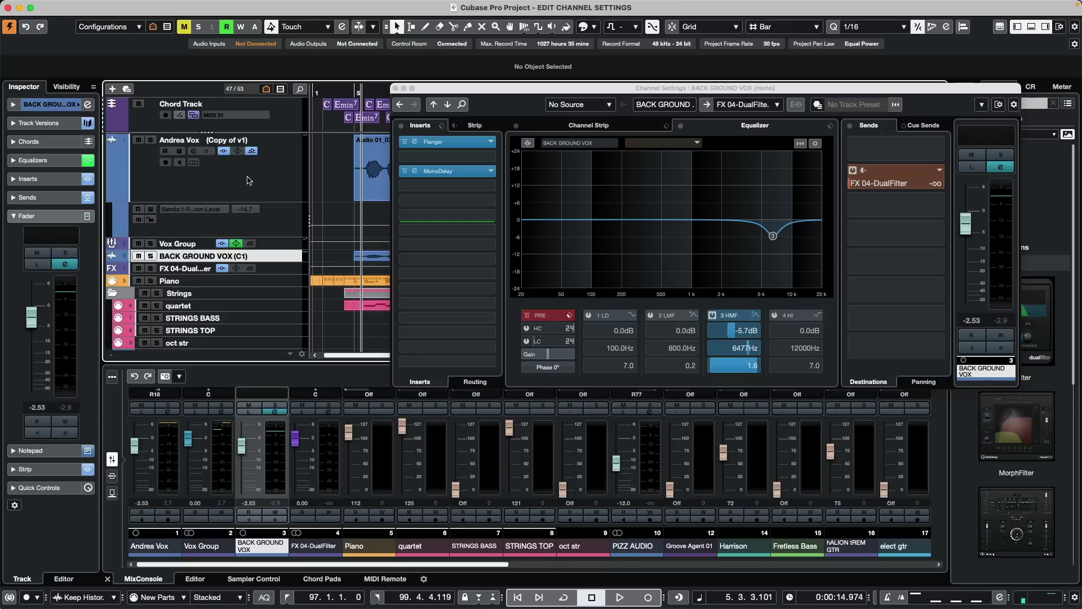
Step: Turn off Always on Top for the Channel Settings window, then show Andrea Vox
right_click(501, 108)
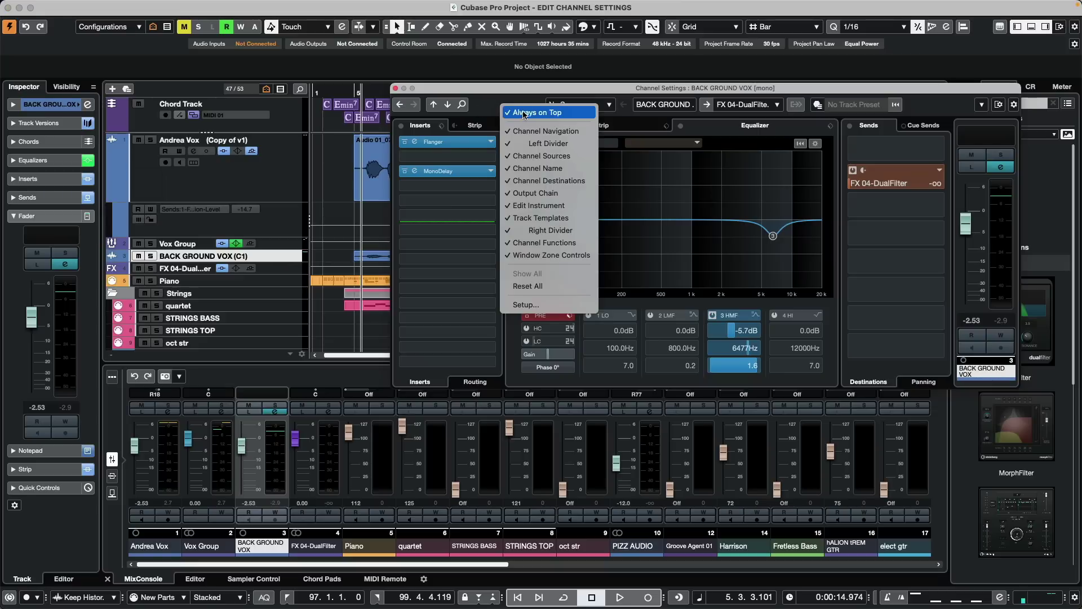
click(523, 114)
right_click(520, 110)
click(539, 115)
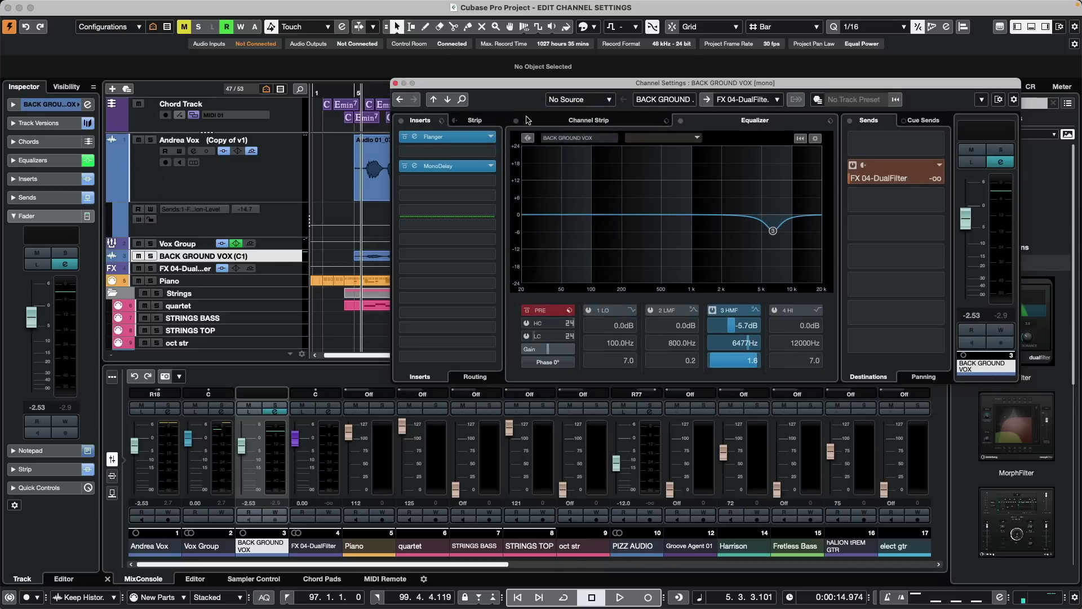
click(264, 186)
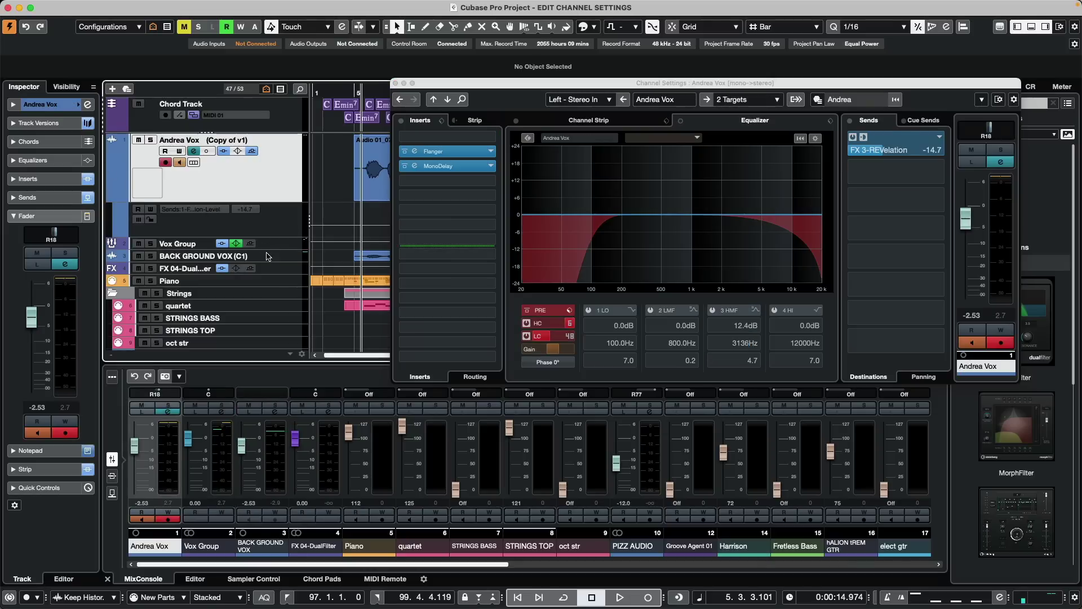
Step: Open a Channel Settings window for FX 04-DualFilter while Andrea Vox's stays open
click(289, 256)
click(209, 183)
click(88, 105)
click(88, 106)
click(275, 269)
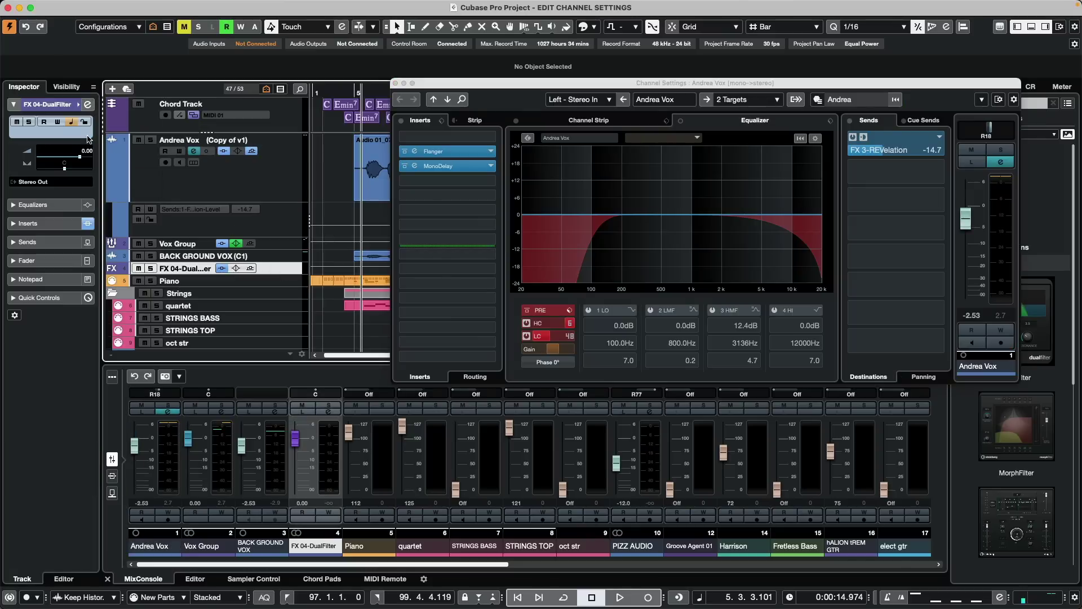
click(87, 105)
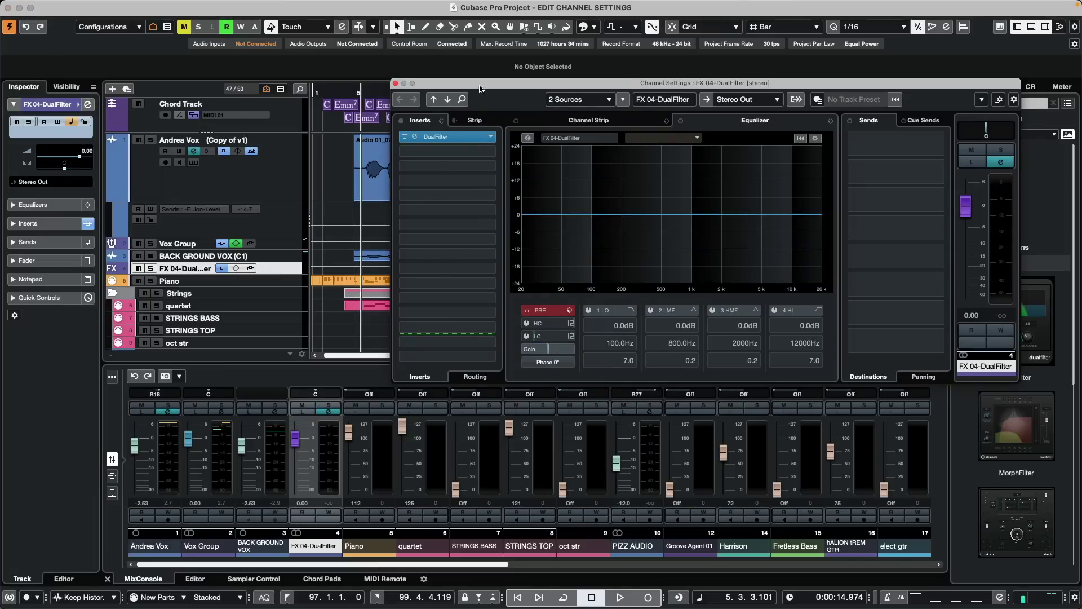
Step: Arrange the FX 04-DualFilter and Andrea Vox Channel Settings windows side by side
drag(476, 85, 163, 271)
drag(592, 85, 779, 37)
drag(497, 273, 609, 308)
click(754, 37)
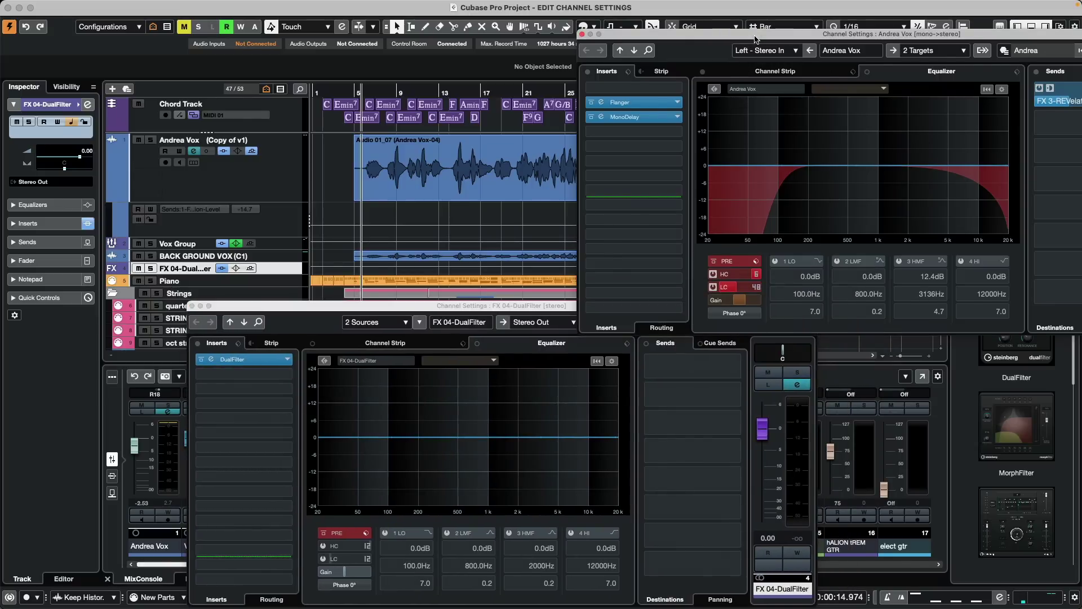
drag(728, 38, 479, 54)
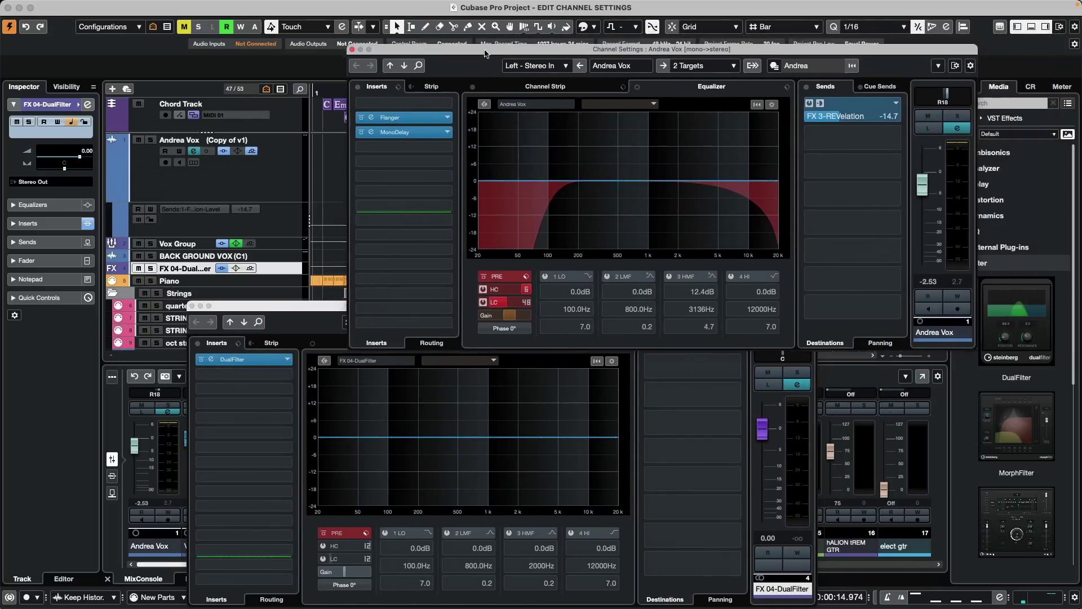